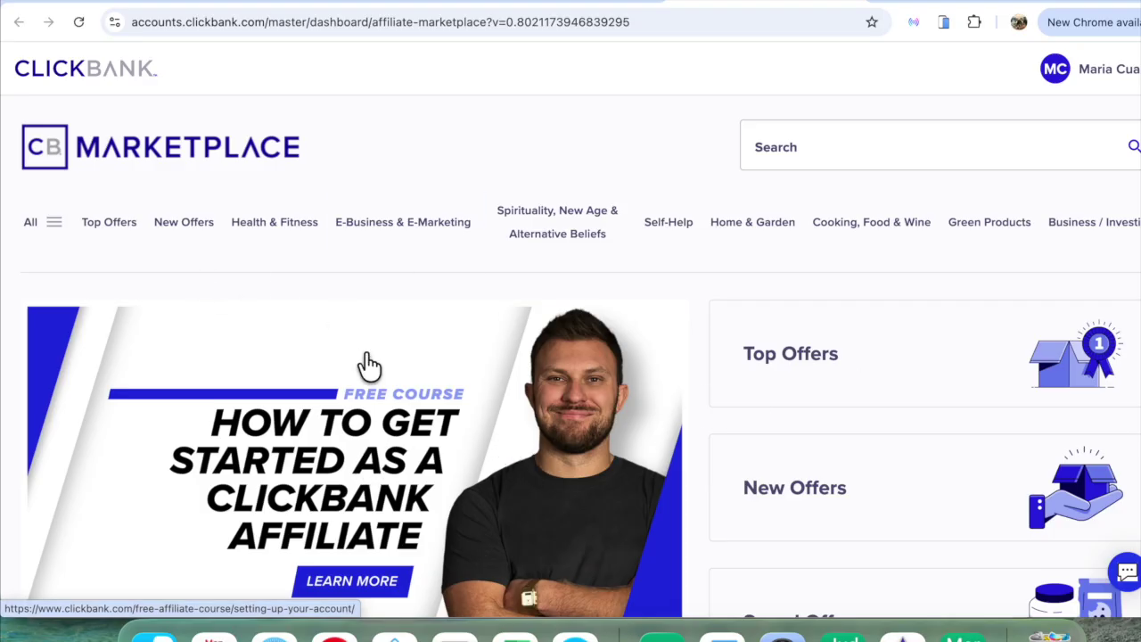
# - Open the Top Offers list in the ClickBank marketplace and compare the highest-ranked offers' niches, average payout per conversion, CVR, EPC and gravity
pyautogui.click(849, 370)
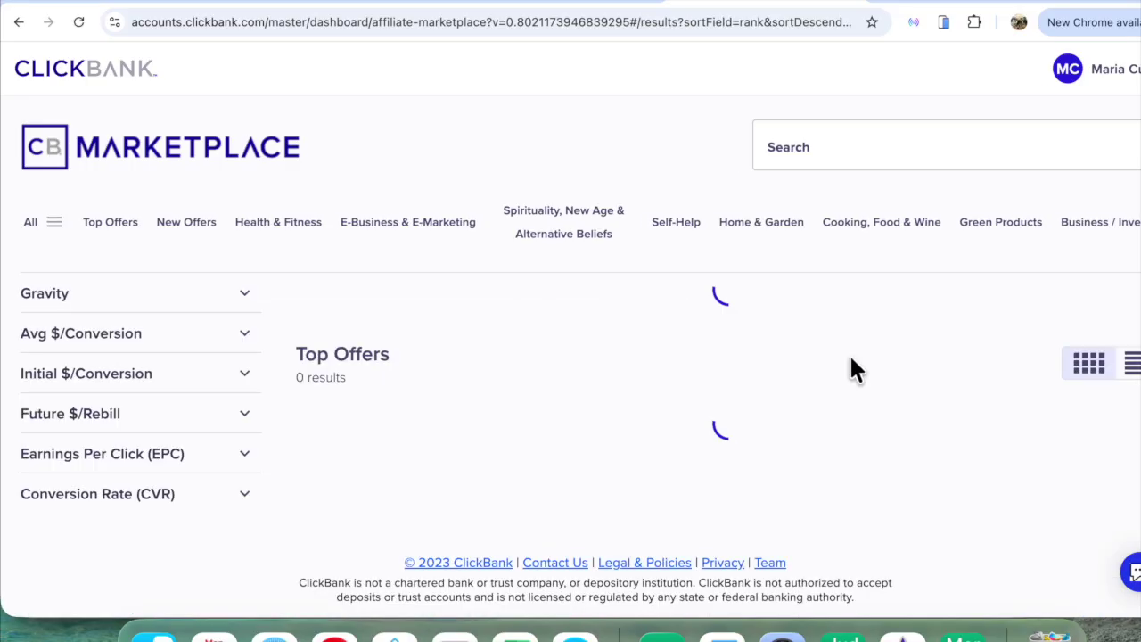
pyautogui.scroll(-3, 720, 359)
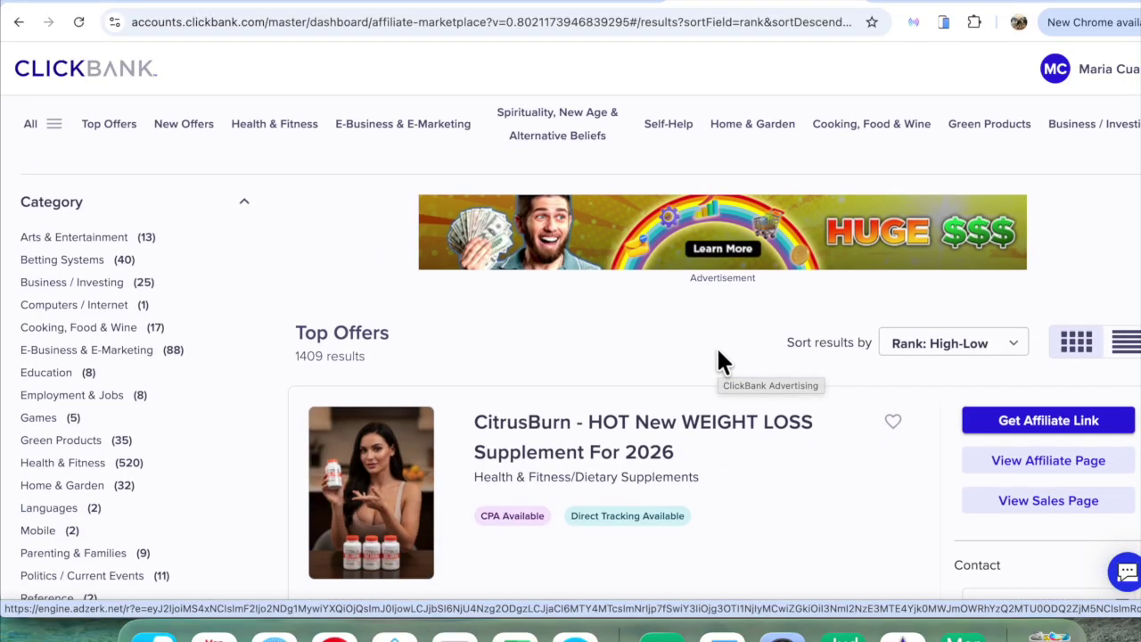
pyautogui.scroll(-2, 715, 346)
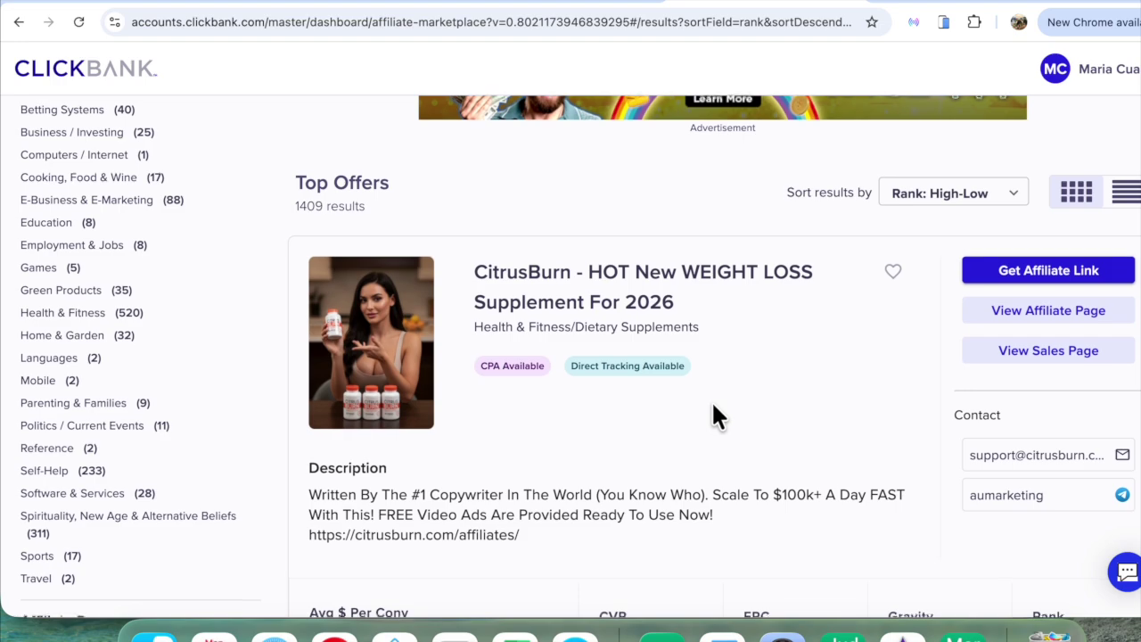
pyautogui.scroll(4, 711, 400)
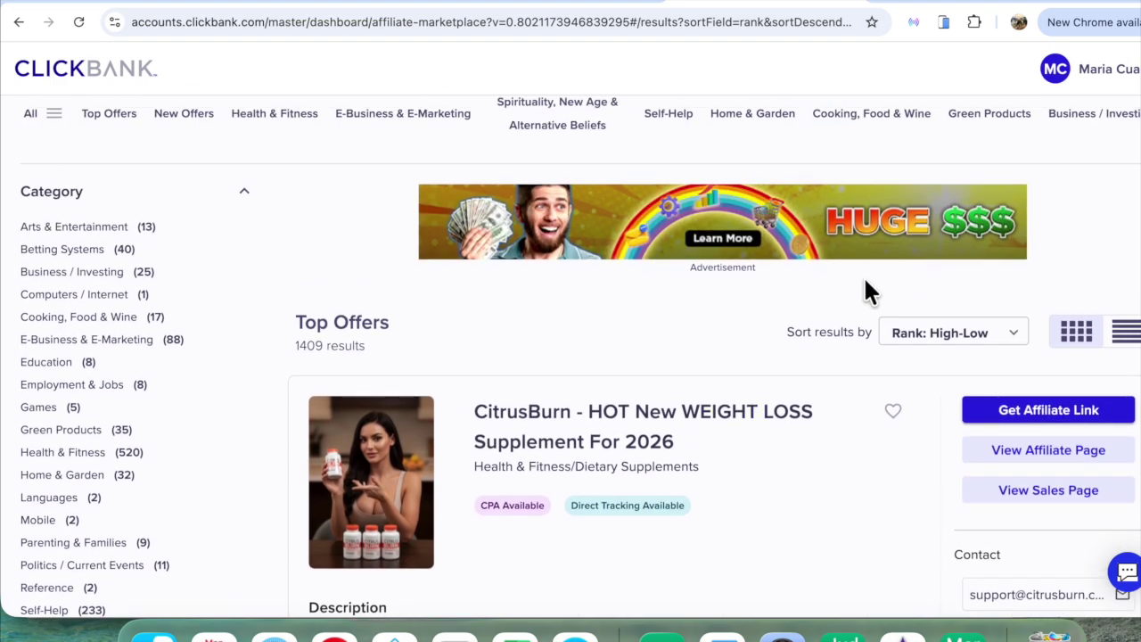
pyautogui.scroll(-3, 334, 517)
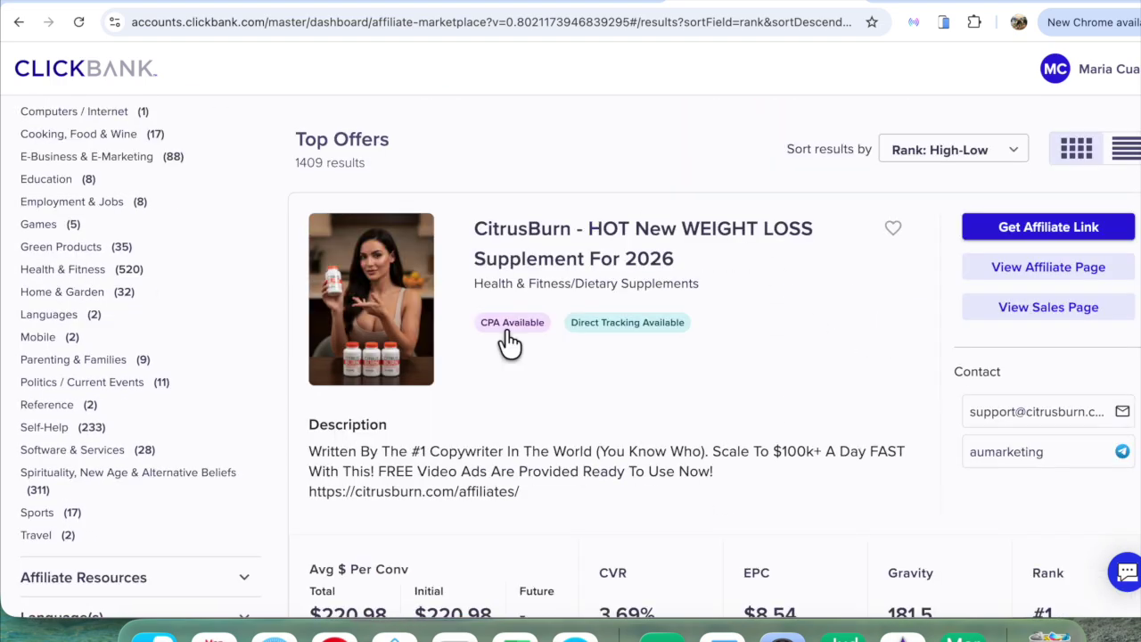
pyautogui.scroll(-1, 736, 346)
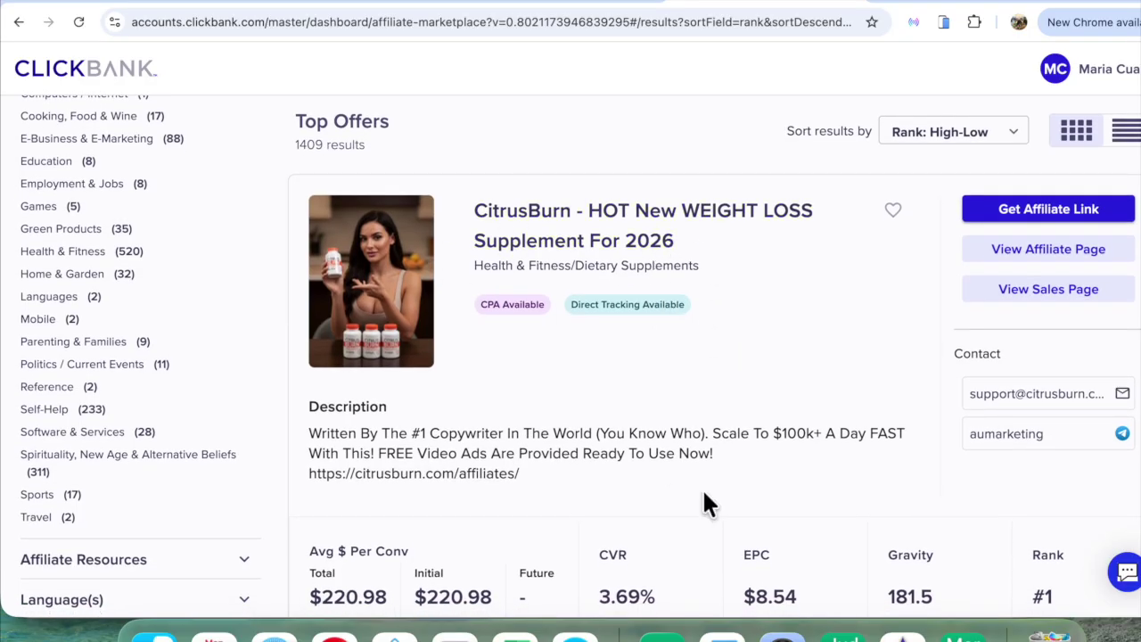
pyautogui.scroll(-5, 727, 475)
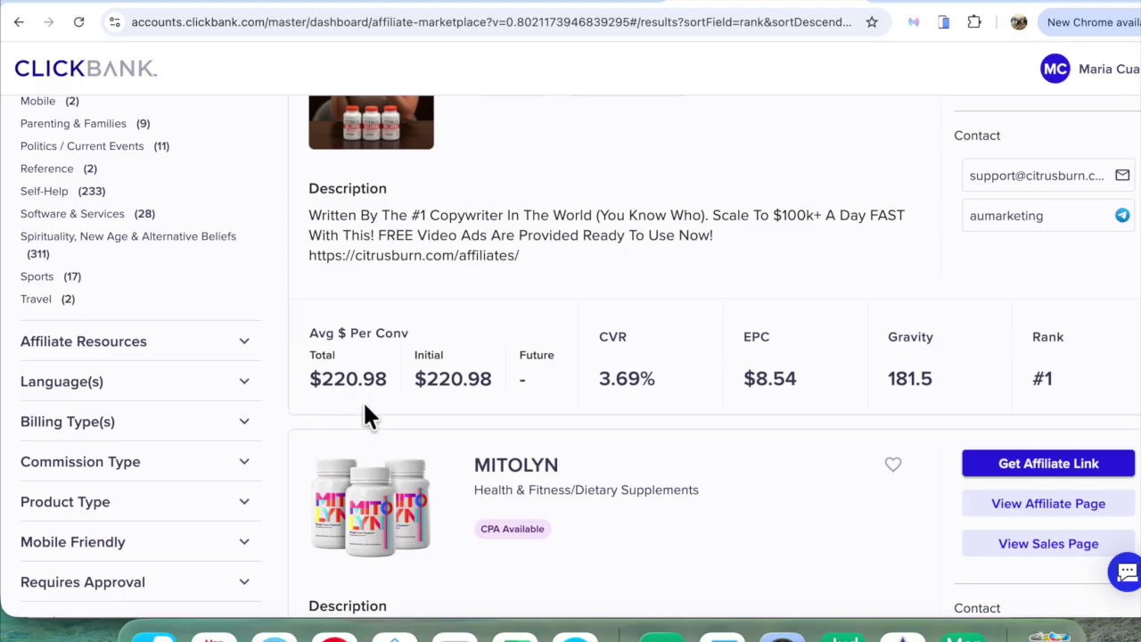
pyautogui.scroll(-11, 725, 484)
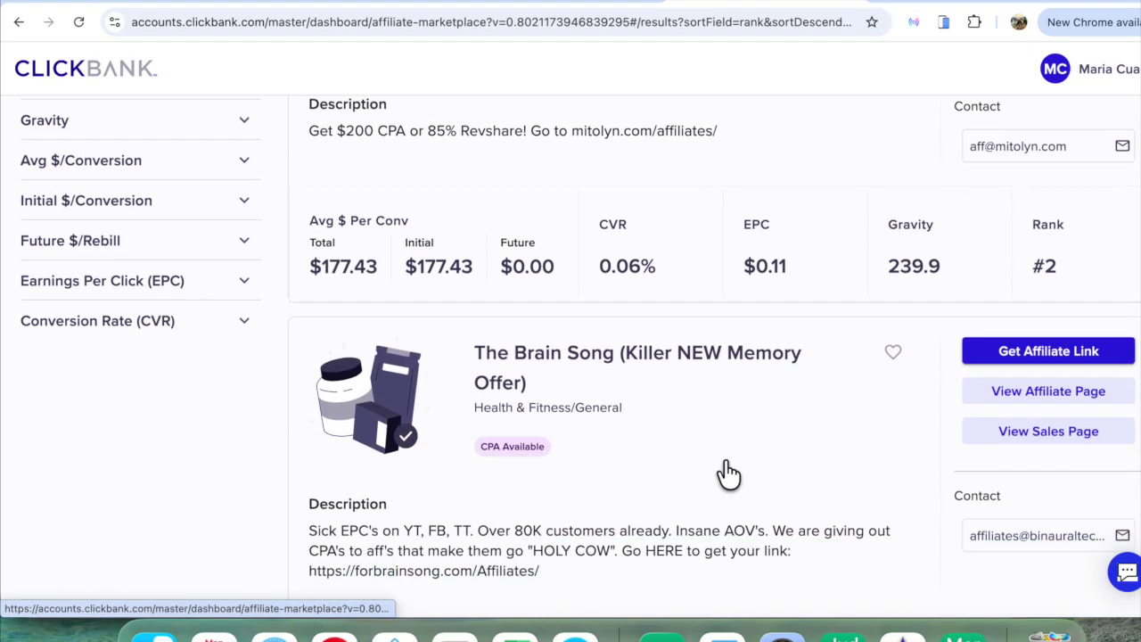
pyautogui.scroll(-2, 727, 474)
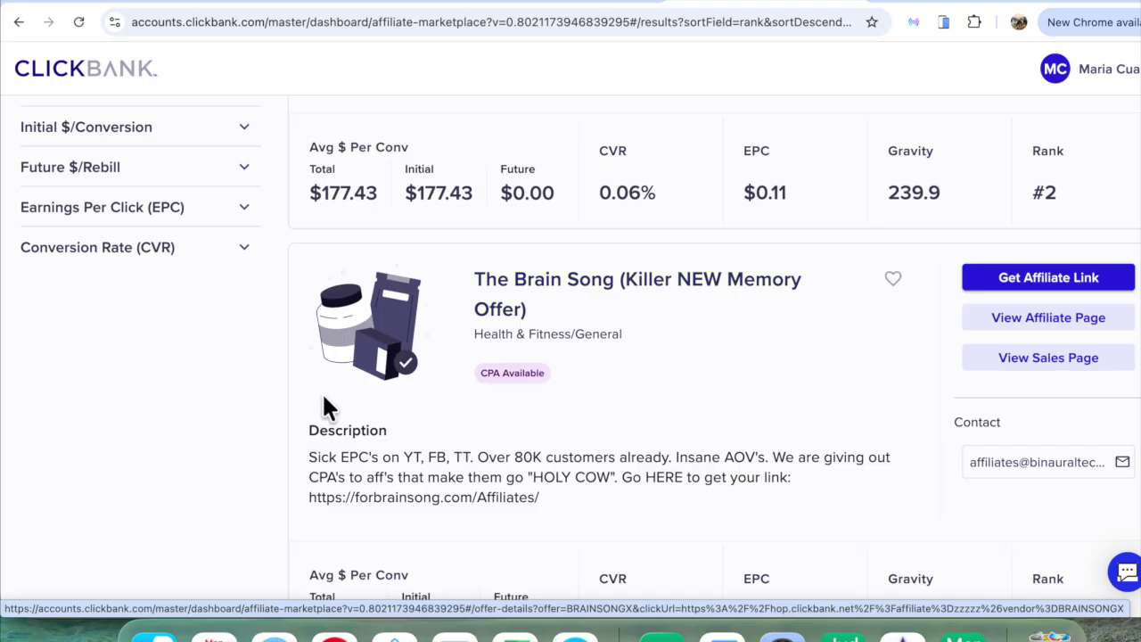
pyautogui.scroll(-4, 535, 392)
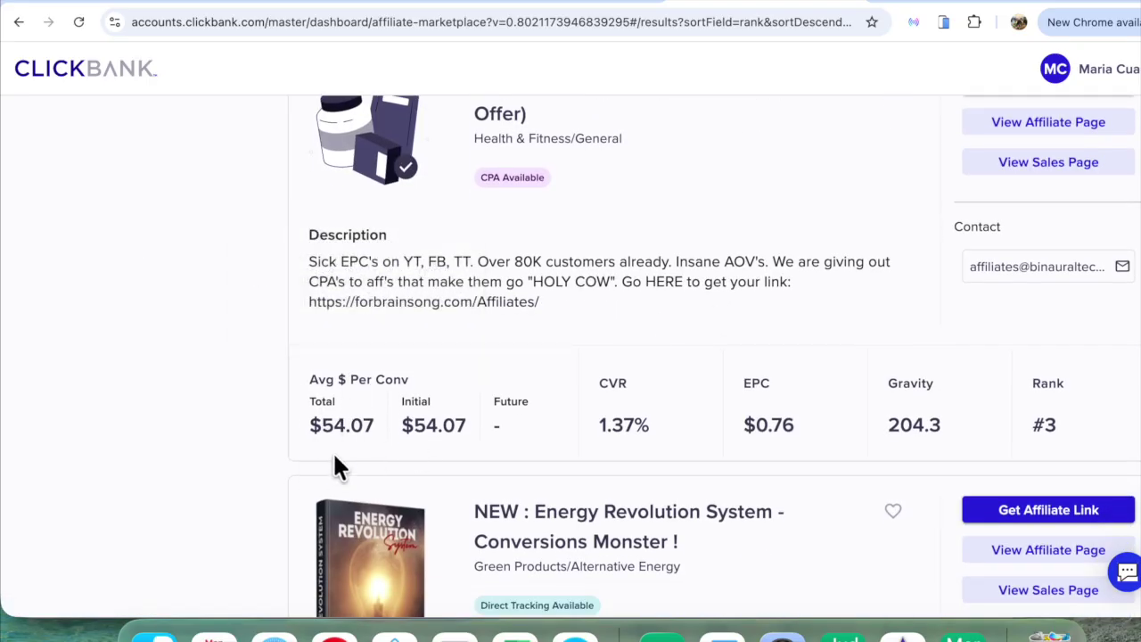
pyautogui.scroll(-10, 333, 451)
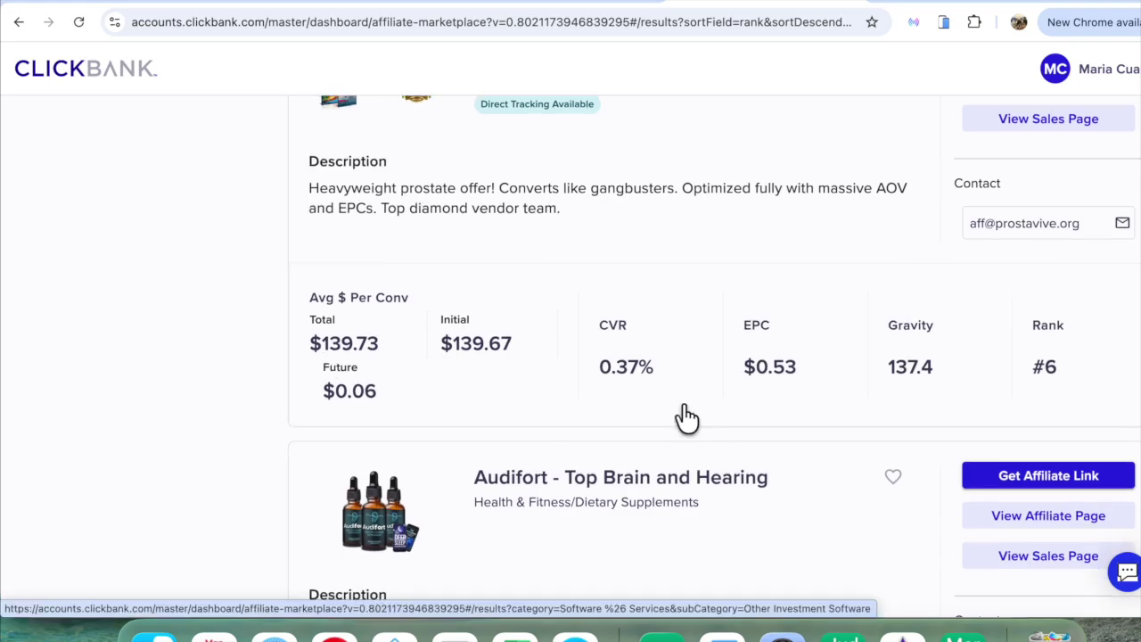
pyautogui.scroll(15, 682, 416)
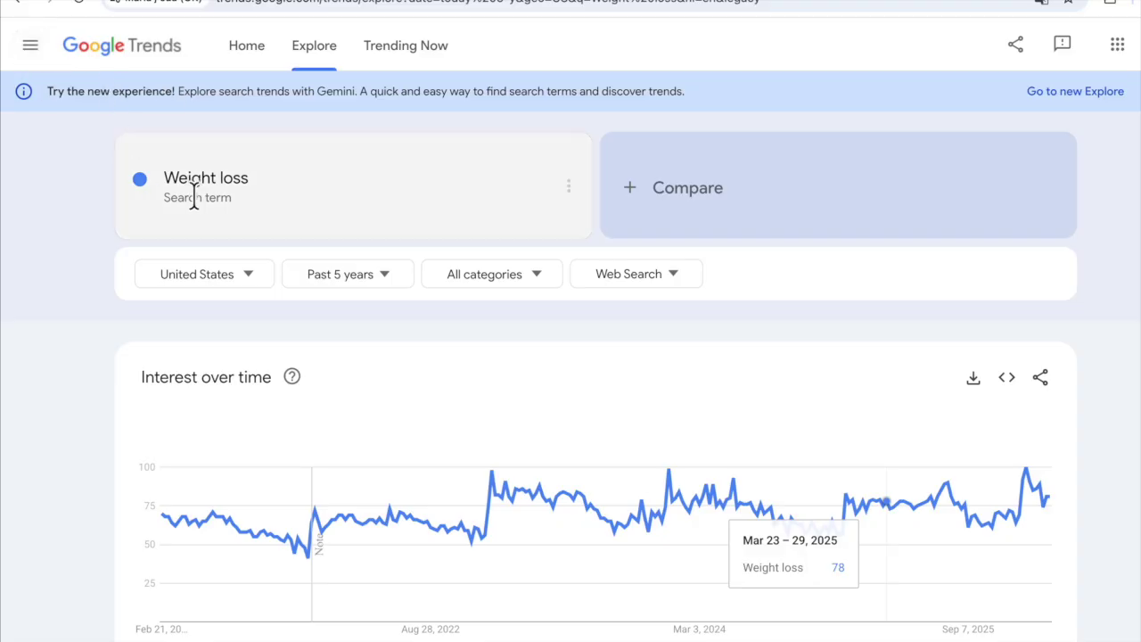
# - Switch to Google Trends and set the region for the Weight loss search term to Worldwide, keeping the past 5 years
pyautogui.click(283, 181)
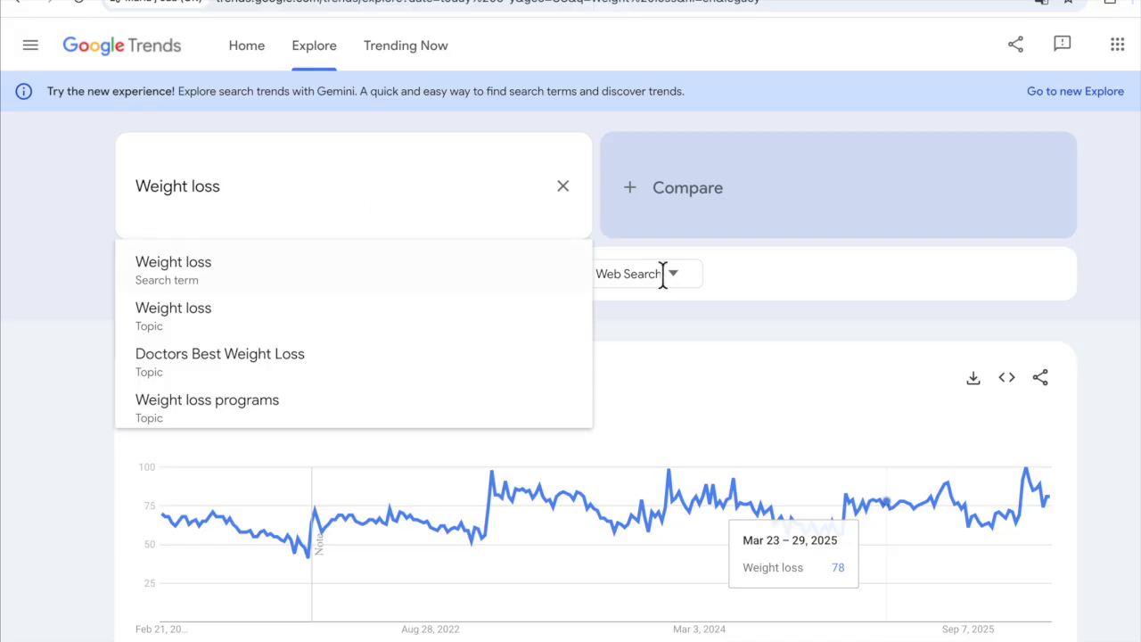
pyautogui.click(805, 273)
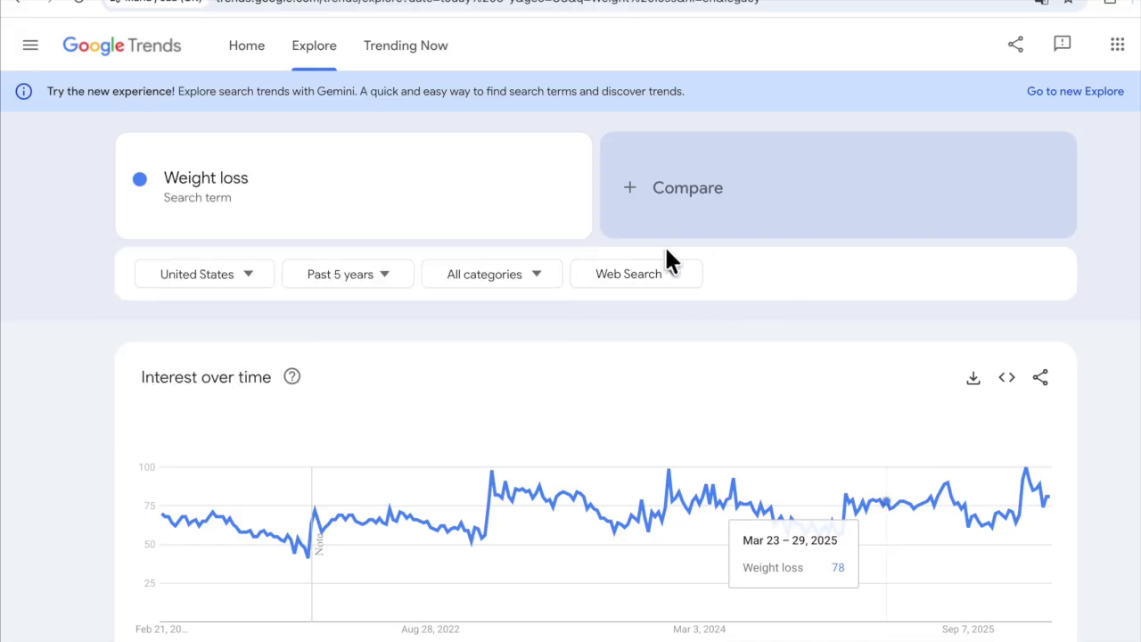
pyautogui.click(248, 276)
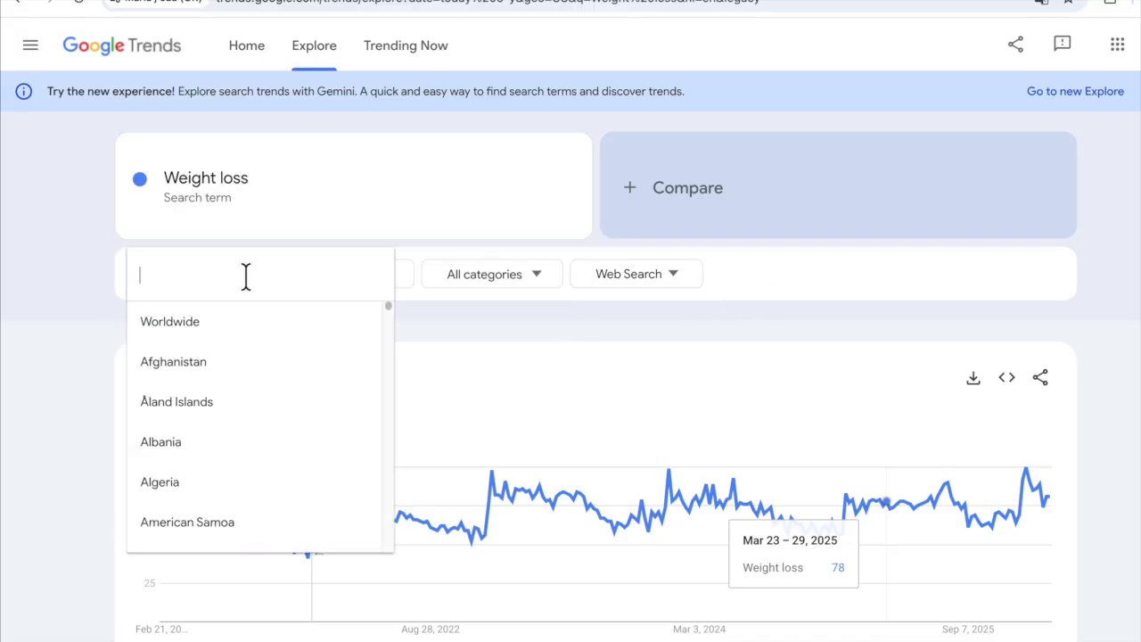
pyautogui.click(193, 335)
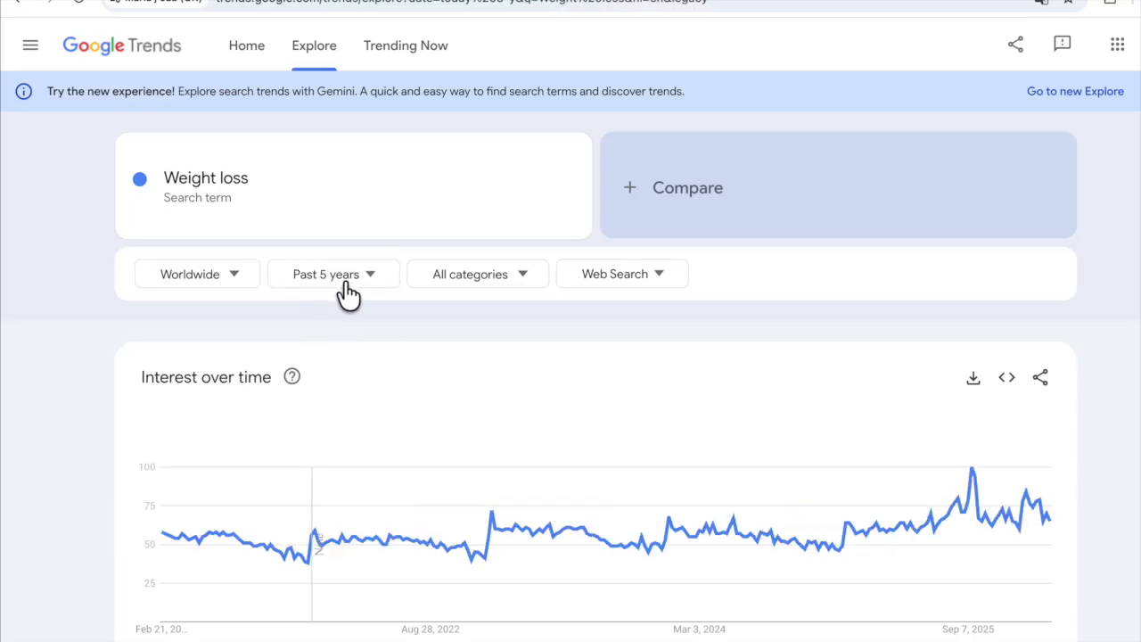
pyautogui.scroll(-1, 588, 379)
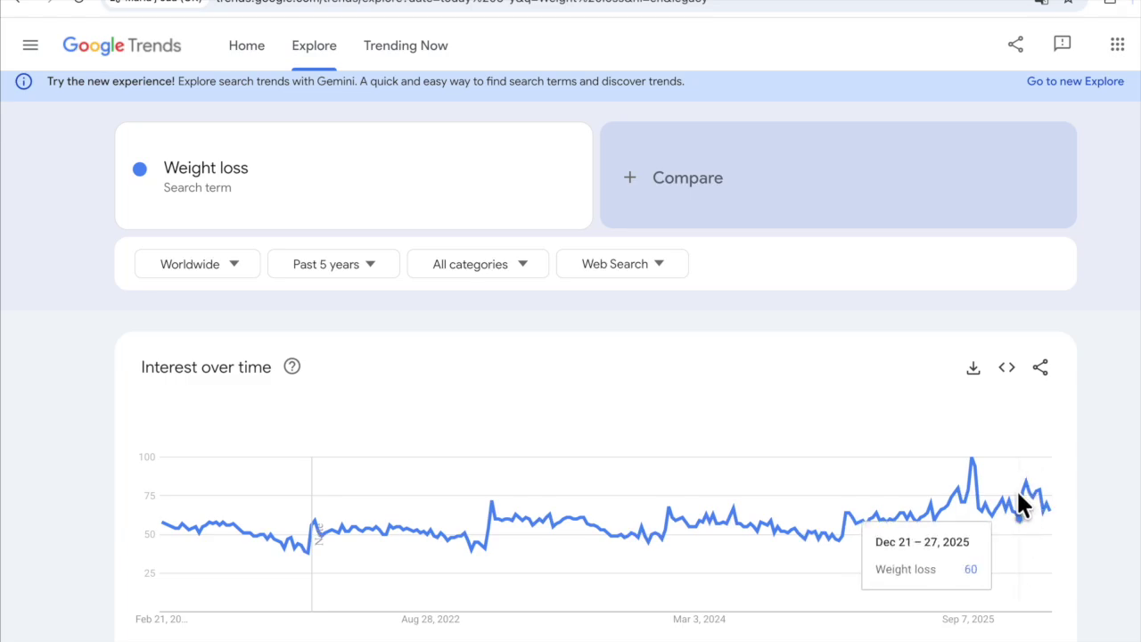
pyautogui.scroll(-1, 851, 472)
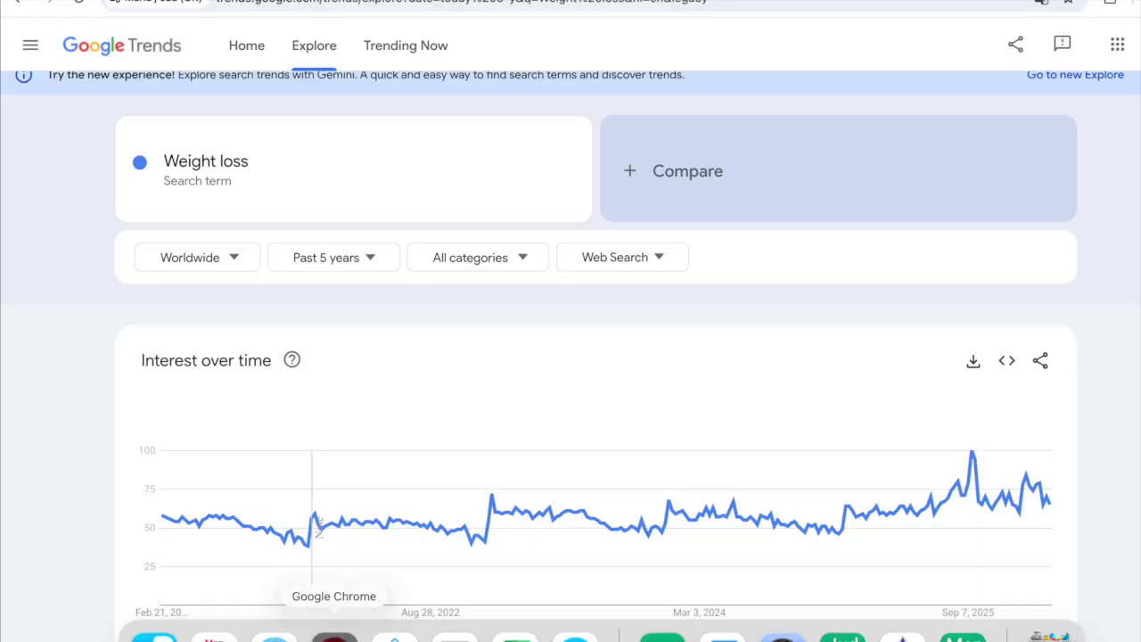
# - Return to the ClickBank Top Offers list and look through the lower-ranked offers for a second niche
pyautogui.click(331, 635)
pyautogui.scroll(-15, 686, 406)
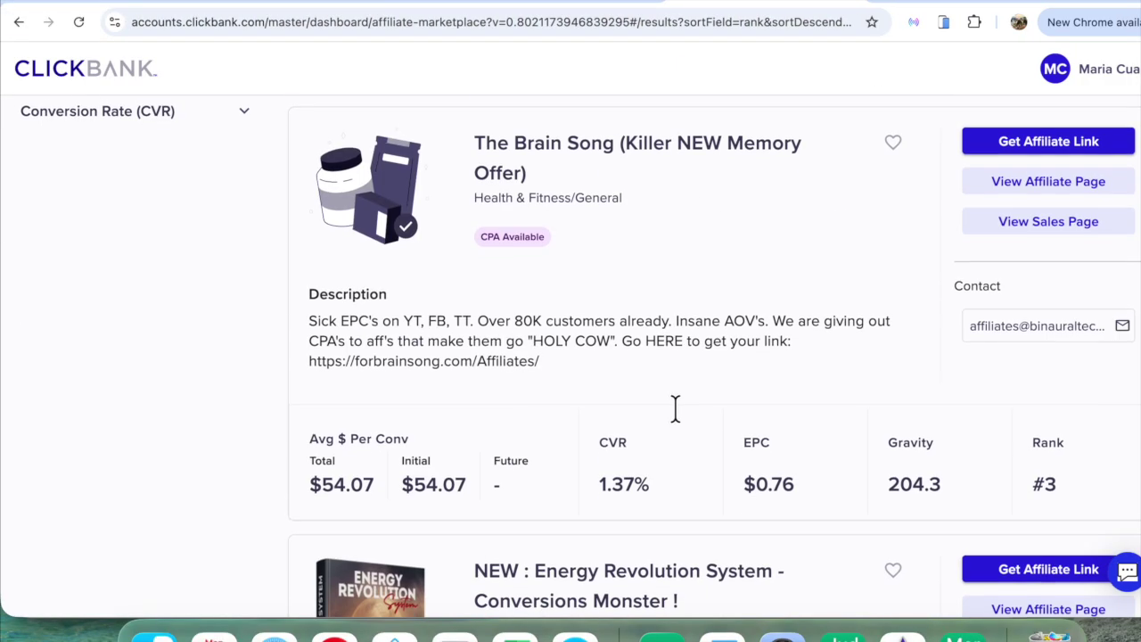
pyautogui.scroll(3, 675, 407)
pyautogui.scroll(-10, 677, 409)
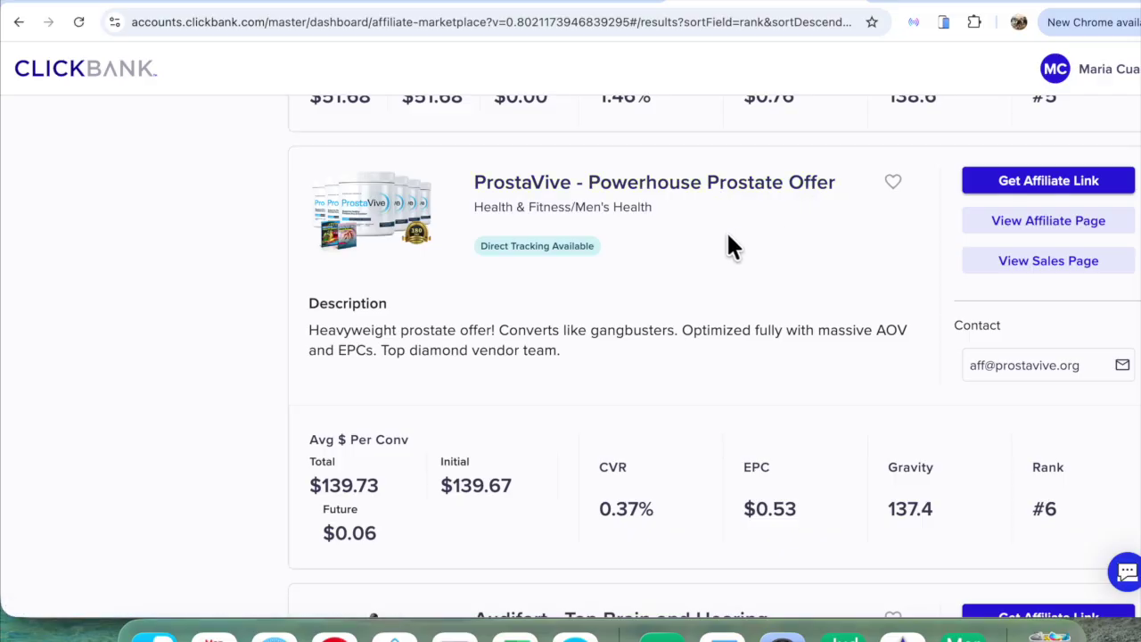
# - Switch to Google Trends and add the Prostate topic as a comparison with Weight loss
pyautogui.click(960, 634)
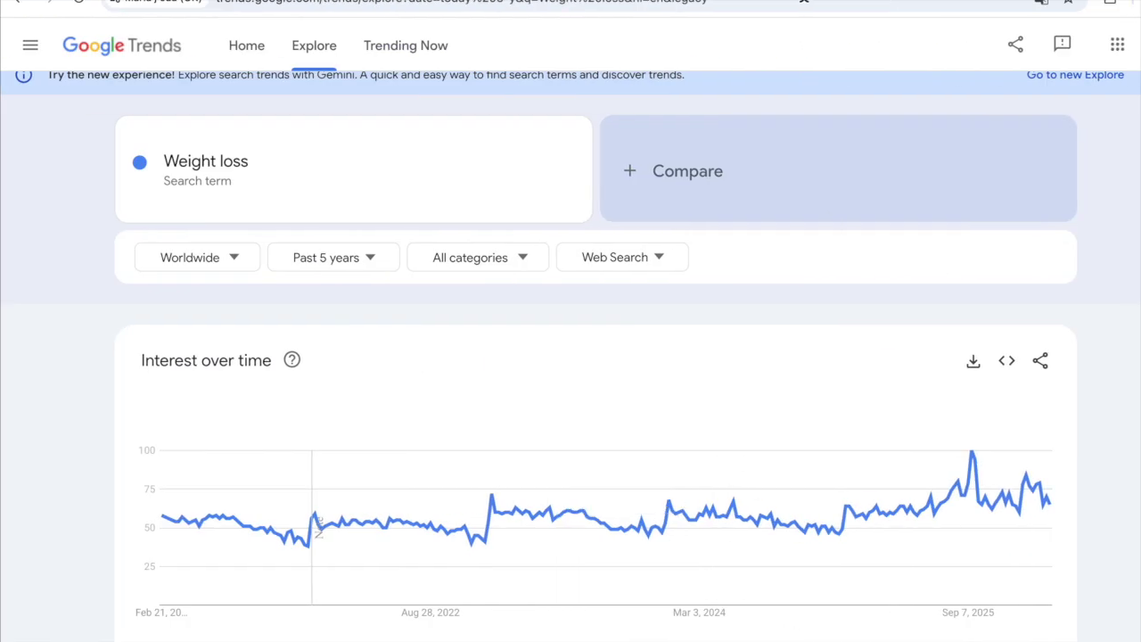
pyautogui.click(683, 184)
pyautogui.write('prosp')
pyautogui.write('t')
pyautogui.press('BackSpace')
pyautogui.press('BackSpace')
pyautogui.write('tate')
pyautogui.press('Return')
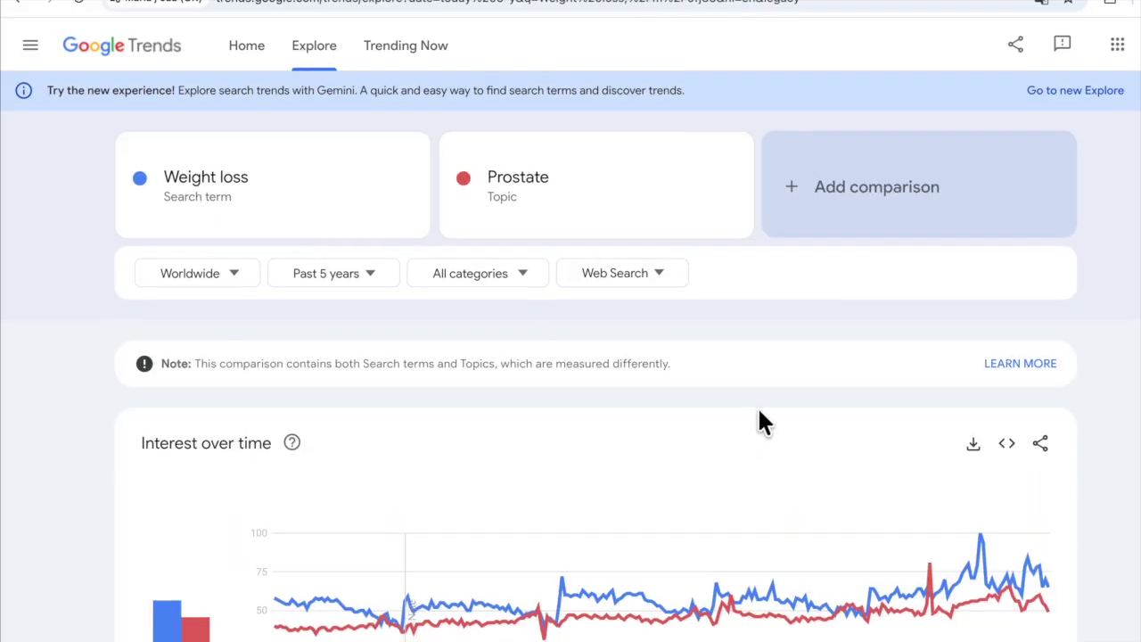
pyautogui.scroll(-1, 756, 414)
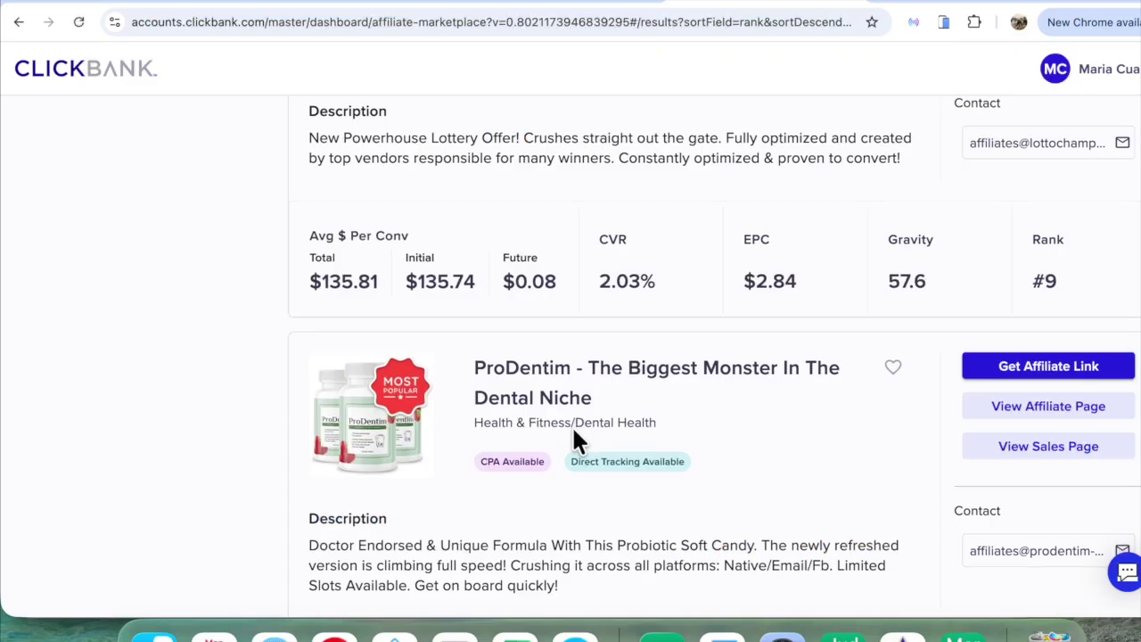
# - Return to the ClickBank Top Offers list and examine the offers beyond ProDentim for a niche outside health
pyautogui.scroll(-8, 573, 433)
pyautogui.scroll(2, 571, 425)
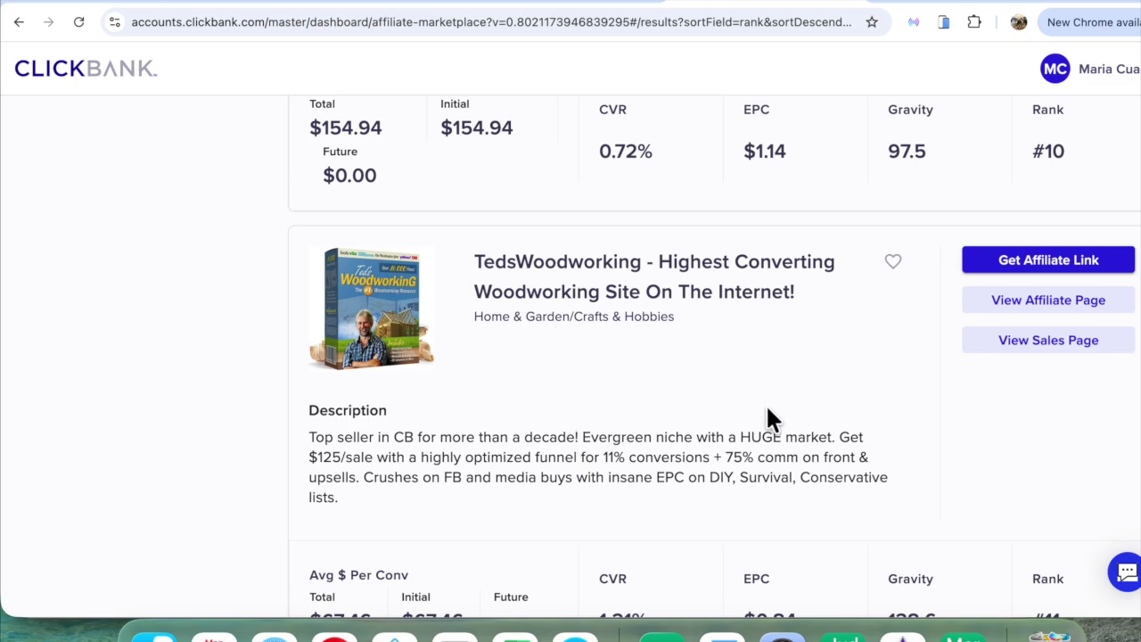
pyautogui.scroll(-1, 765, 410)
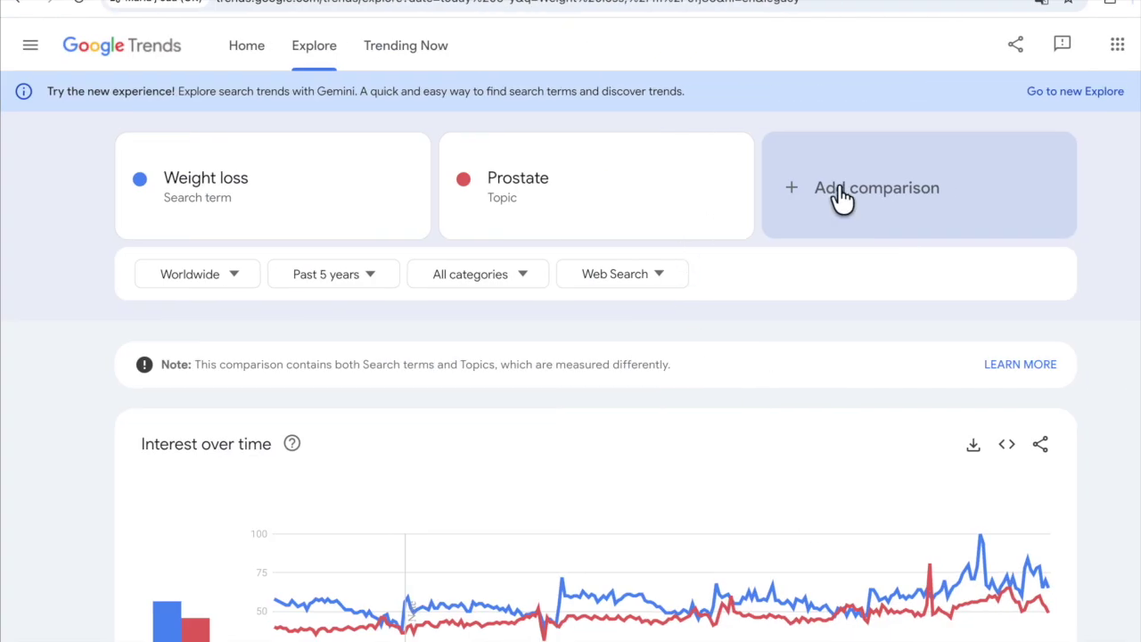
# - Switch to Google Trends and add the search term woodworking as a third comparison beside Weight loss and Prostate
pyautogui.click(842, 198)
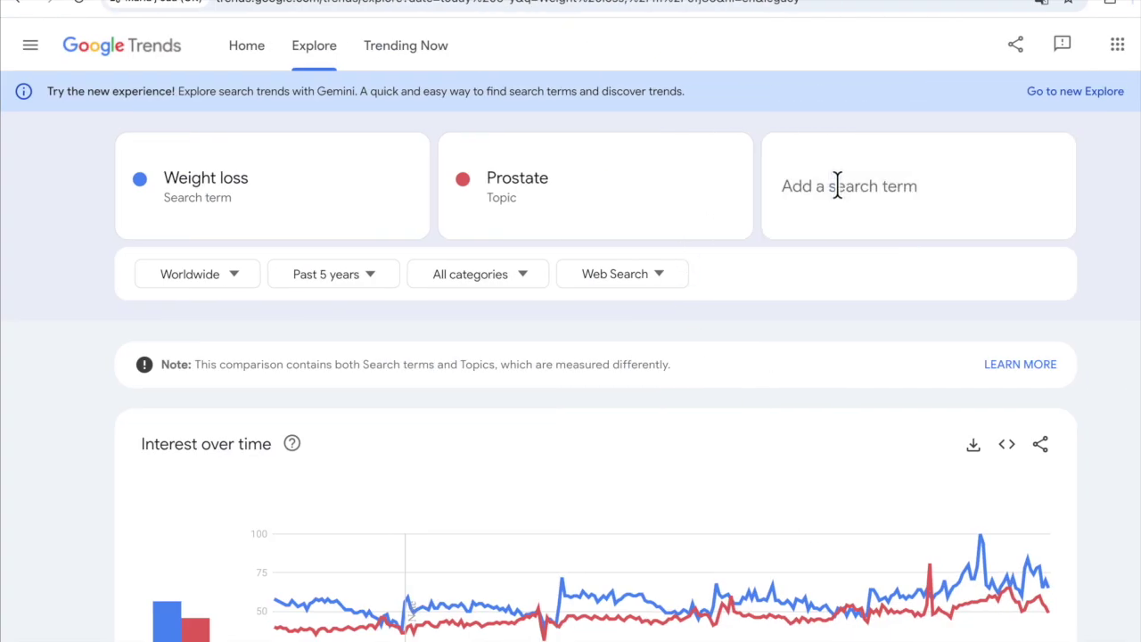
pyautogui.write('woodw')
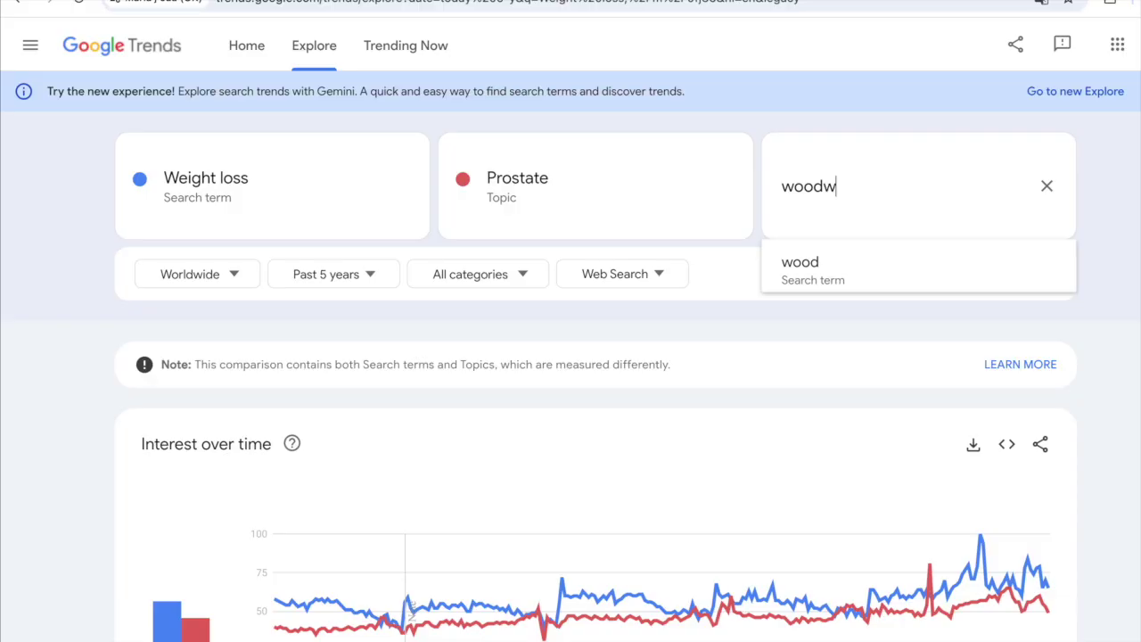
pyautogui.write('orking')
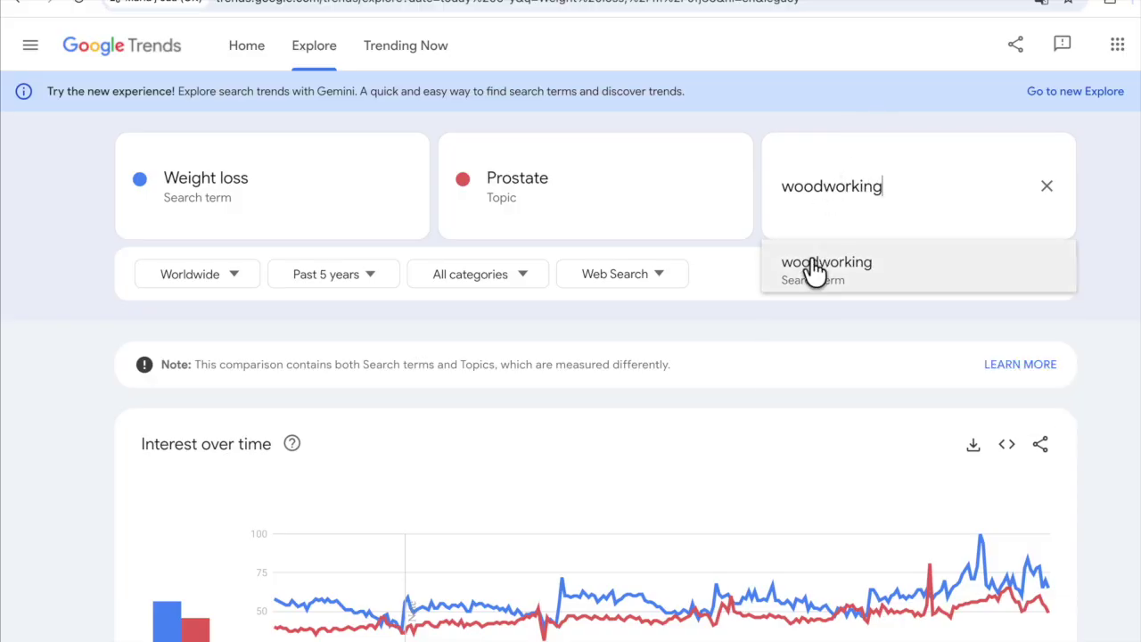
pyautogui.click(811, 266)
pyautogui.scroll(-1, 694, 347)
pyautogui.scroll(1, 685, 344)
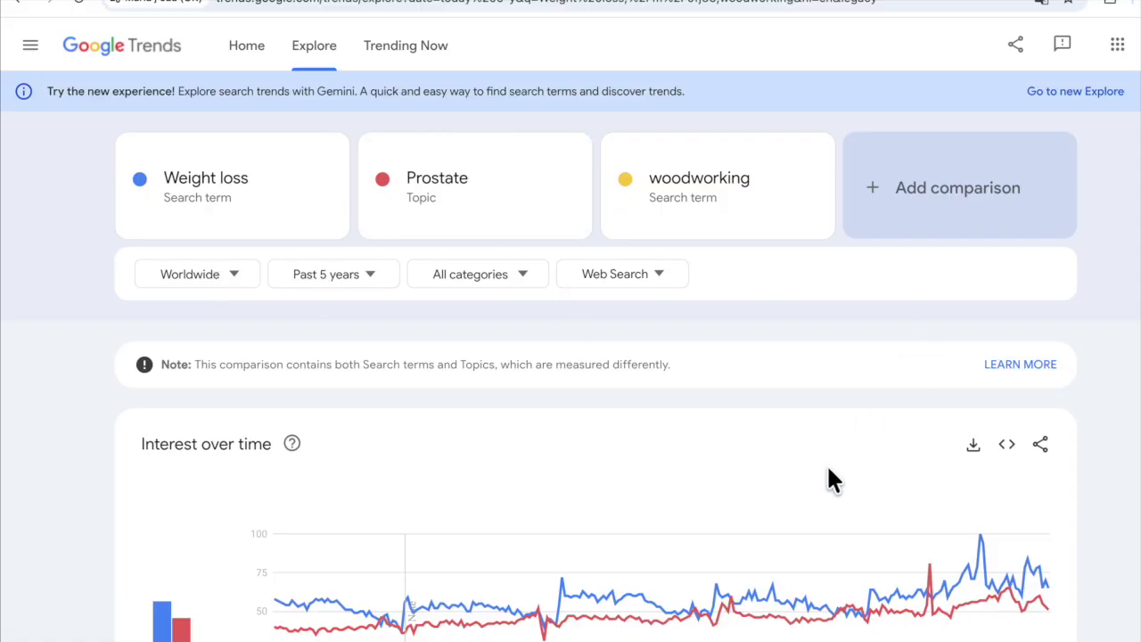
pyautogui.scroll(-1, 828, 470)
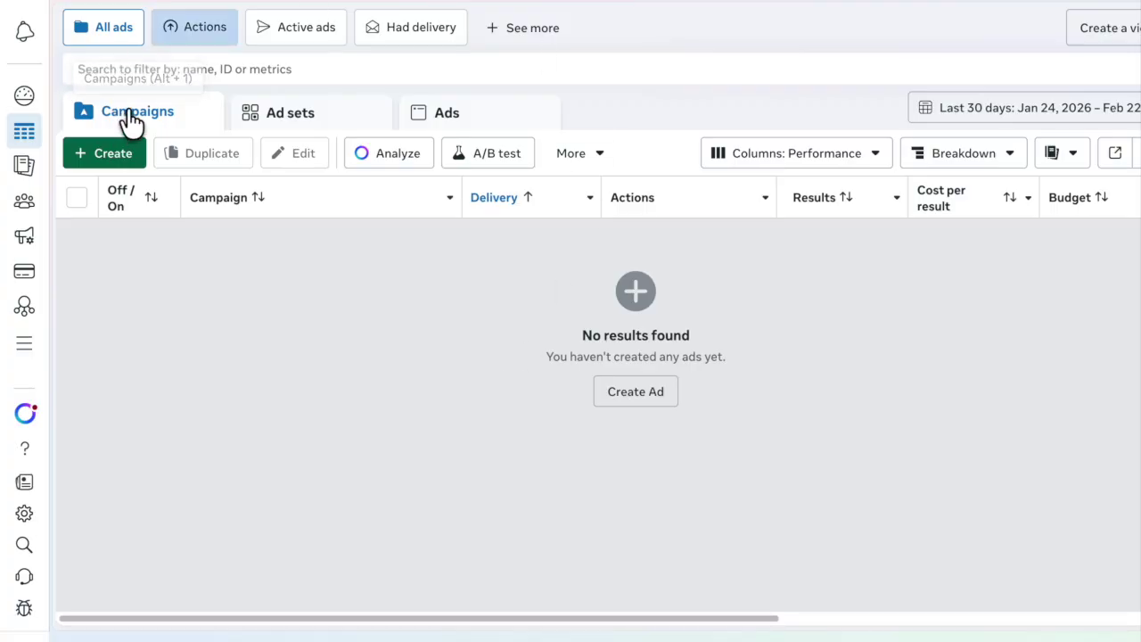
# - Switch to Meta Ads Manager, create a new campaign with the Sales objective and name it "C1 test"
pyautogui.click(86, 155)
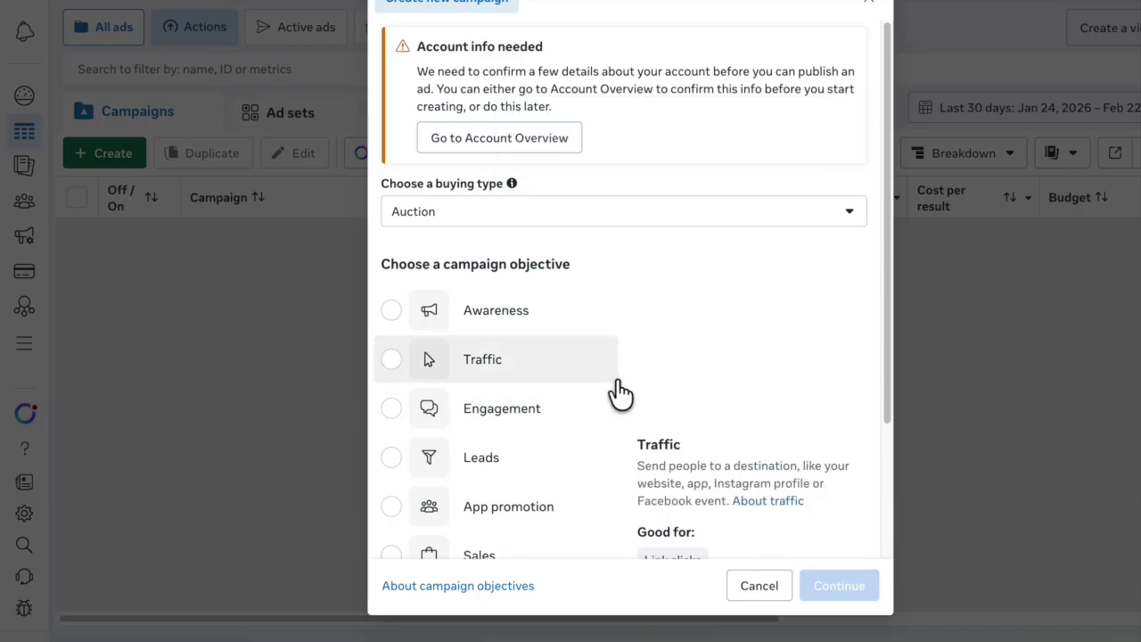
pyautogui.scroll(-2, 622, 365)
pyautogui.scroll(-2, 622, 378)
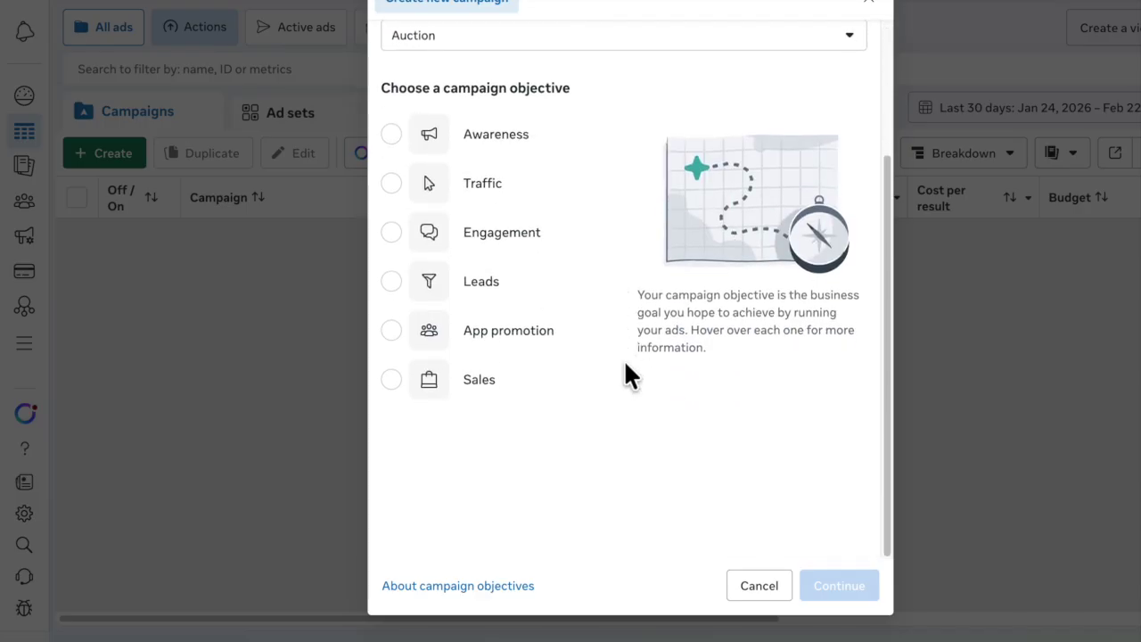
pyautogui.click(392, 382)
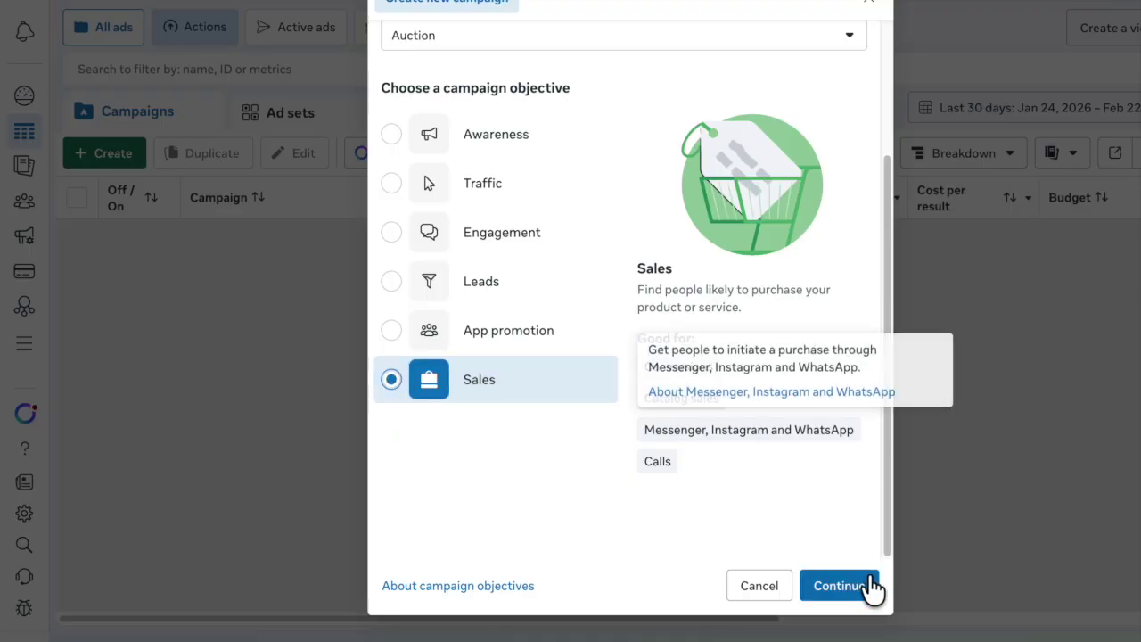
pyautogui.click(839, 592)
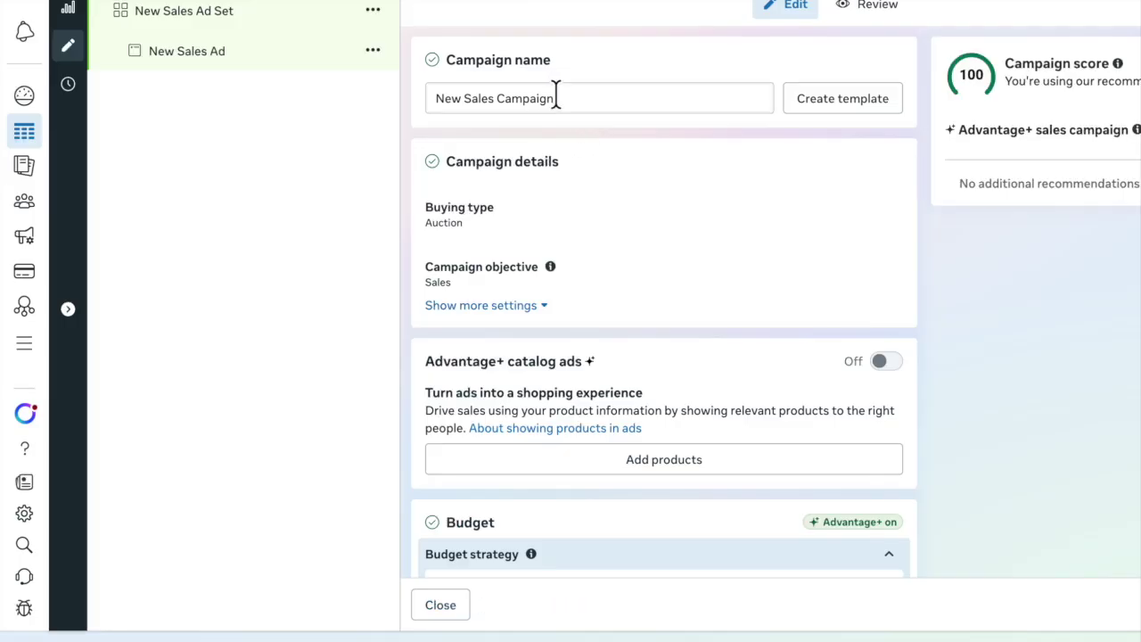
pyautogui.moveTo(565, 98); pyautogui.dragTo(420, 107)
pyautogui.write('C1 test')
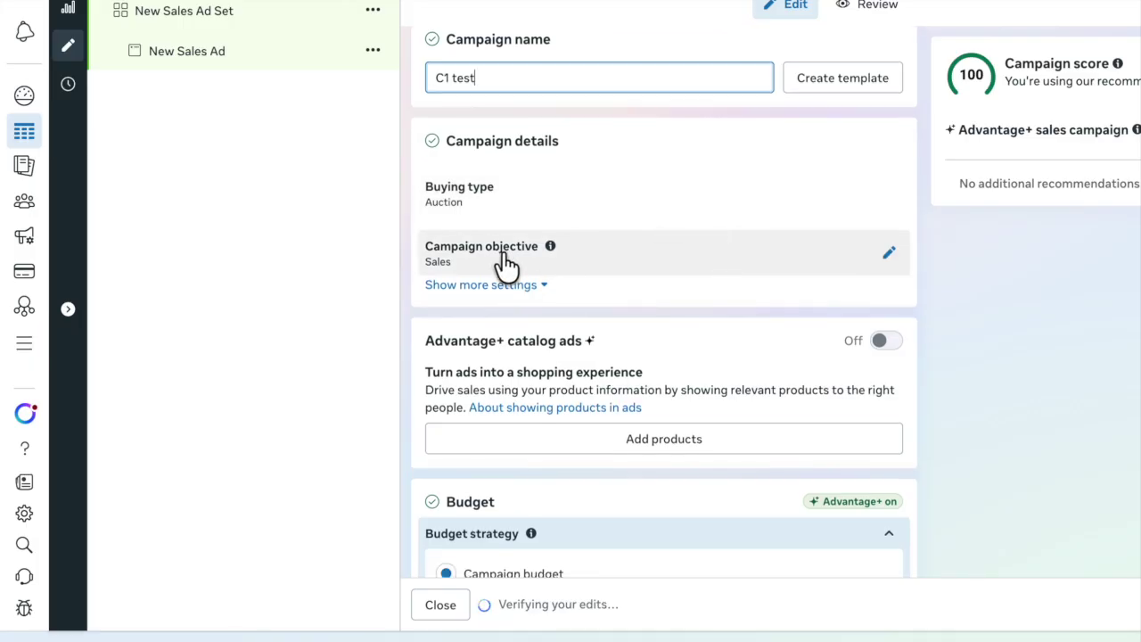
# - Switch the campaign's budget strategy to Ad set budget and turn off sharing budget with other ad sets
pyautogui.click(443, 284)
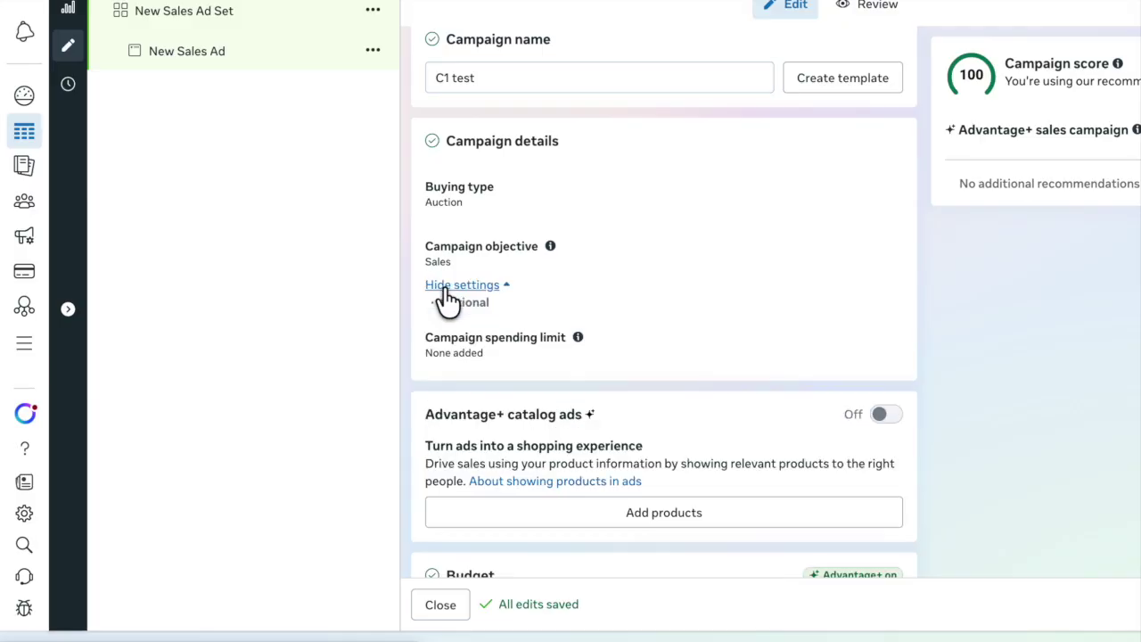
pyautogui.scroll(-1, 754, 347)
pyautogui.scroll(-5, 754, 347)
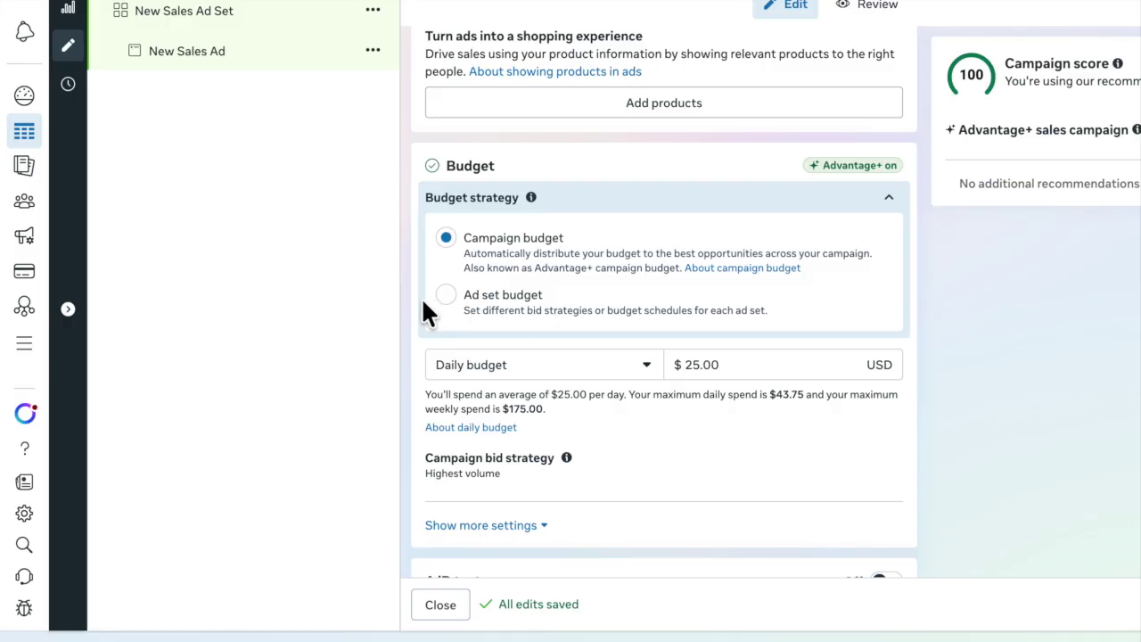
pyautogui.click(445, 295)
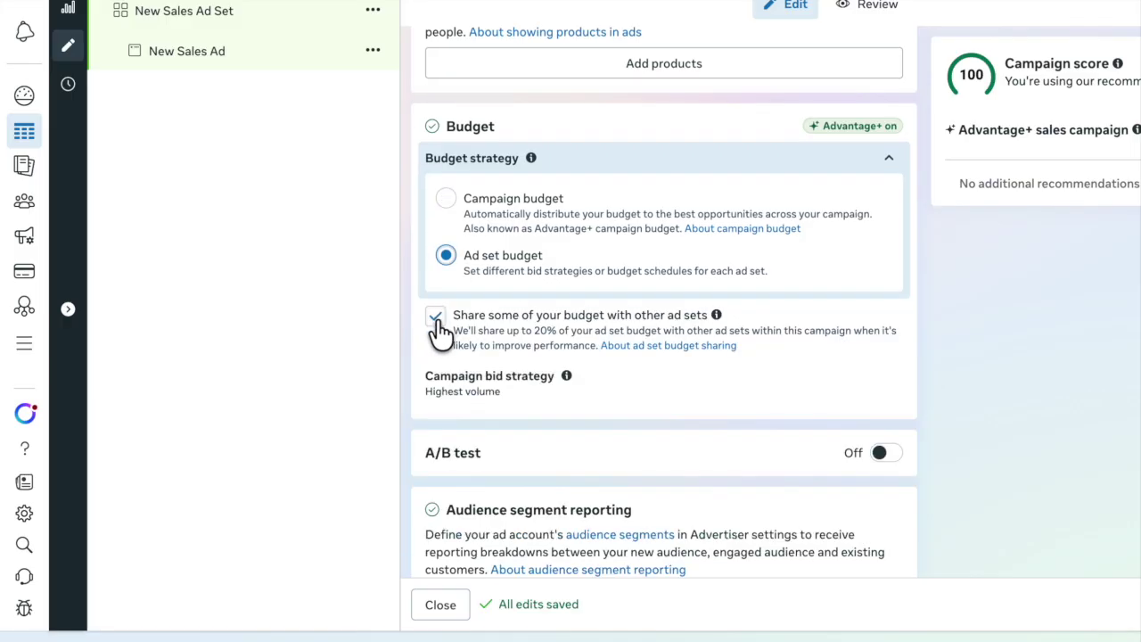
pyautogui.click(436, 321)
pyautogui.scroll(-3, 774, 337)
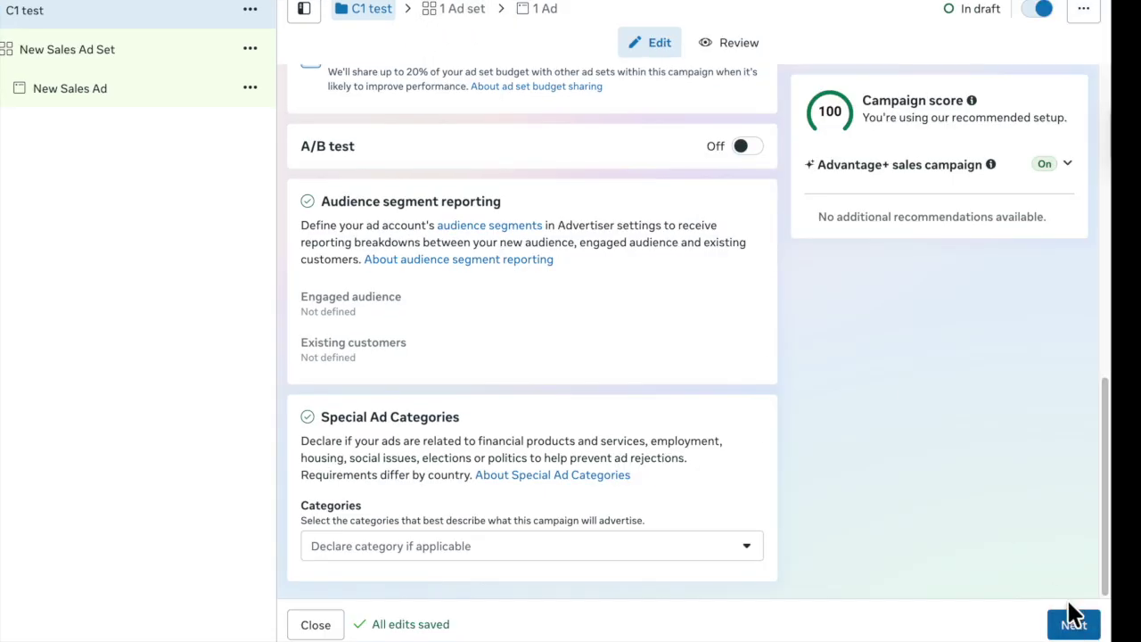
# - Continue to the ad set, name it "Adset1" and review its conversion settings
pyautogui.click(1072, 615)
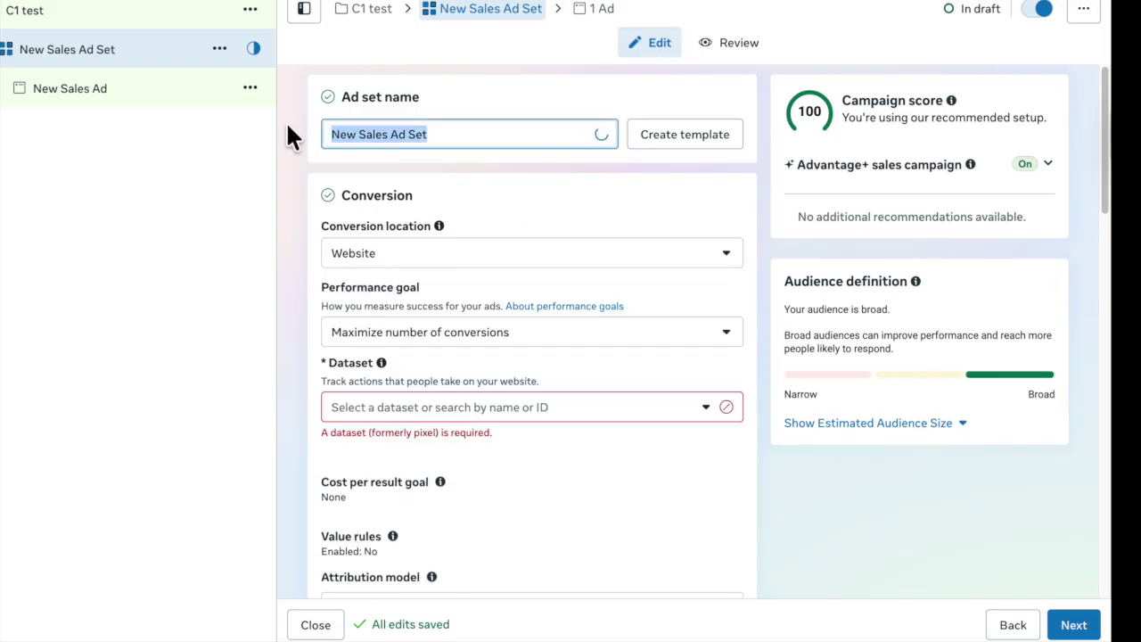
pyautogui.write('Adset1')
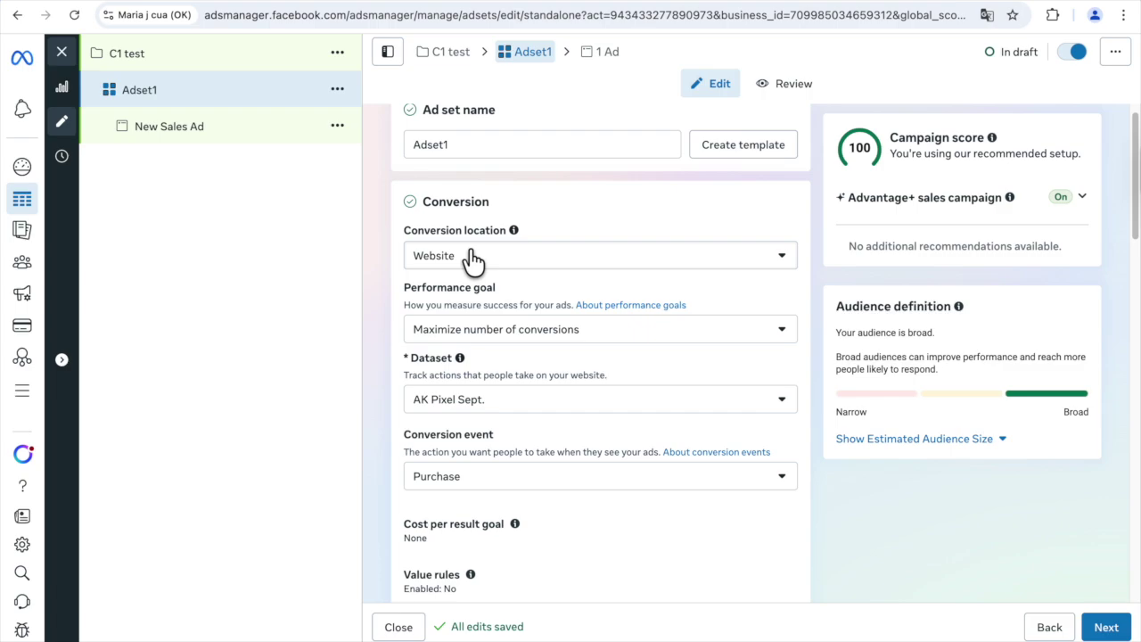
pyautogui.scroll(-1, 466, 268)
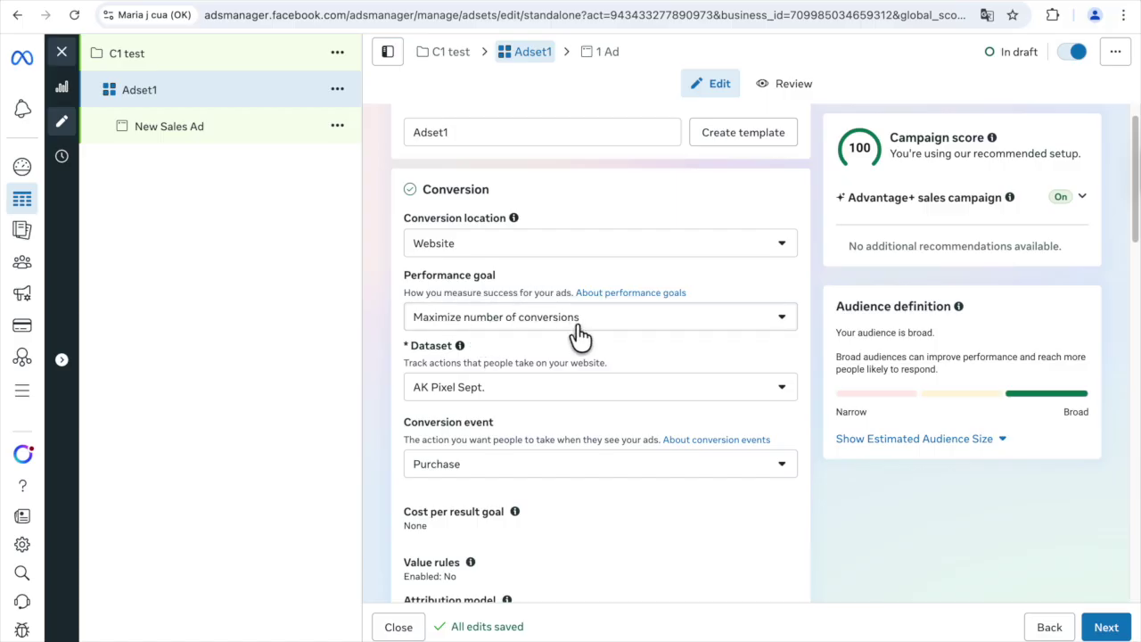
pyautogui.scroll(-1, 578, 335)
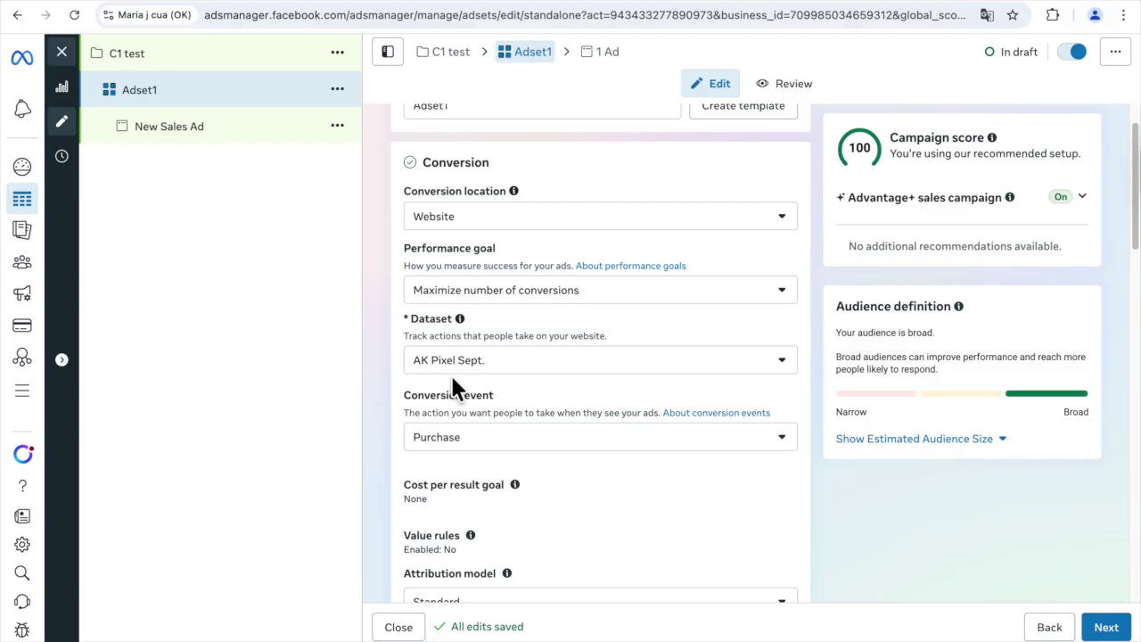
pyautogui.scroll(-1, 539, 419)
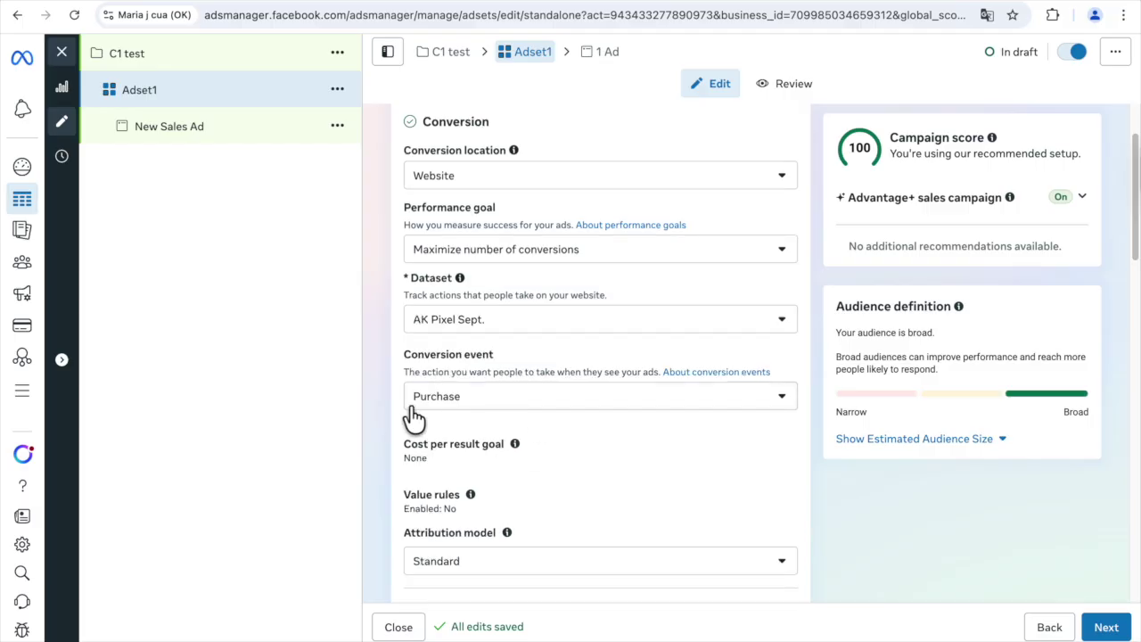
# - Check the ad set's daily budget and set its start date to Feb 24, 2026
pyautogui.scroll(-5, 744, 374)
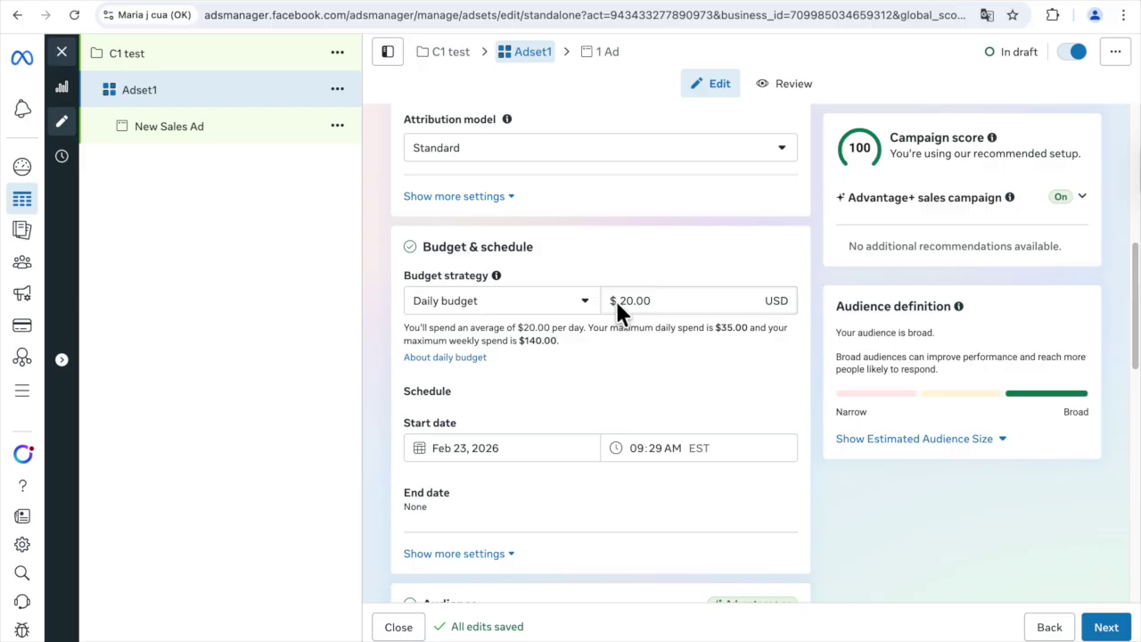
pyautogui.moveTo(618, 303); pyautogui.dragTo(629, 303)
pyautogui.scroll(-1, 489, 402)
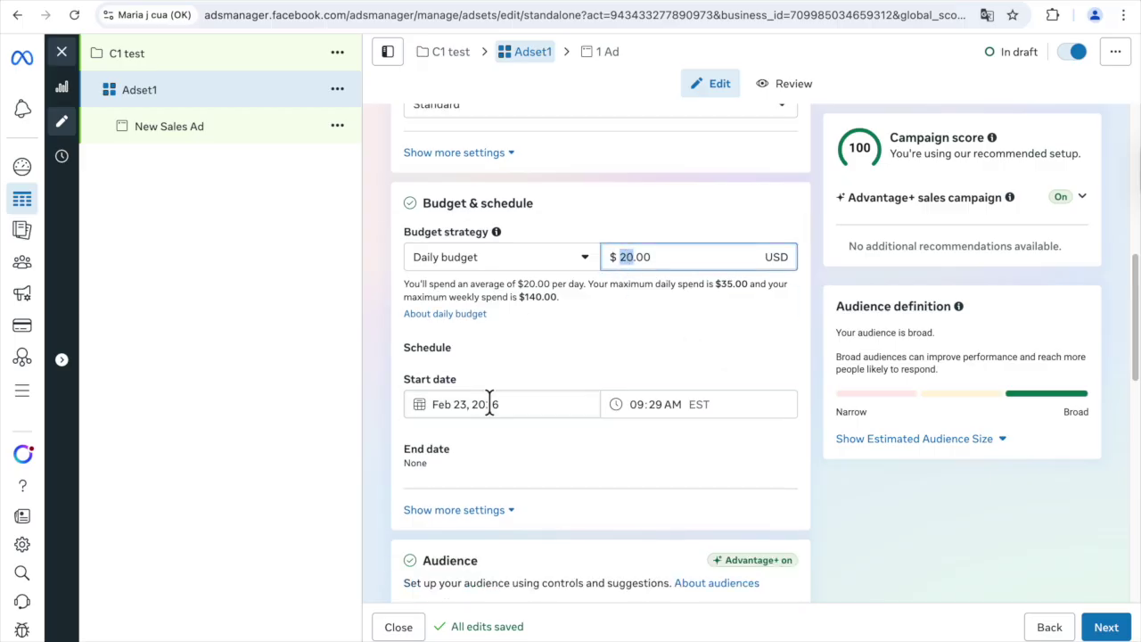
pyautogui.click(489, 404)
pyautogui.click(478, 557)
pyautogui.click(631, 404)
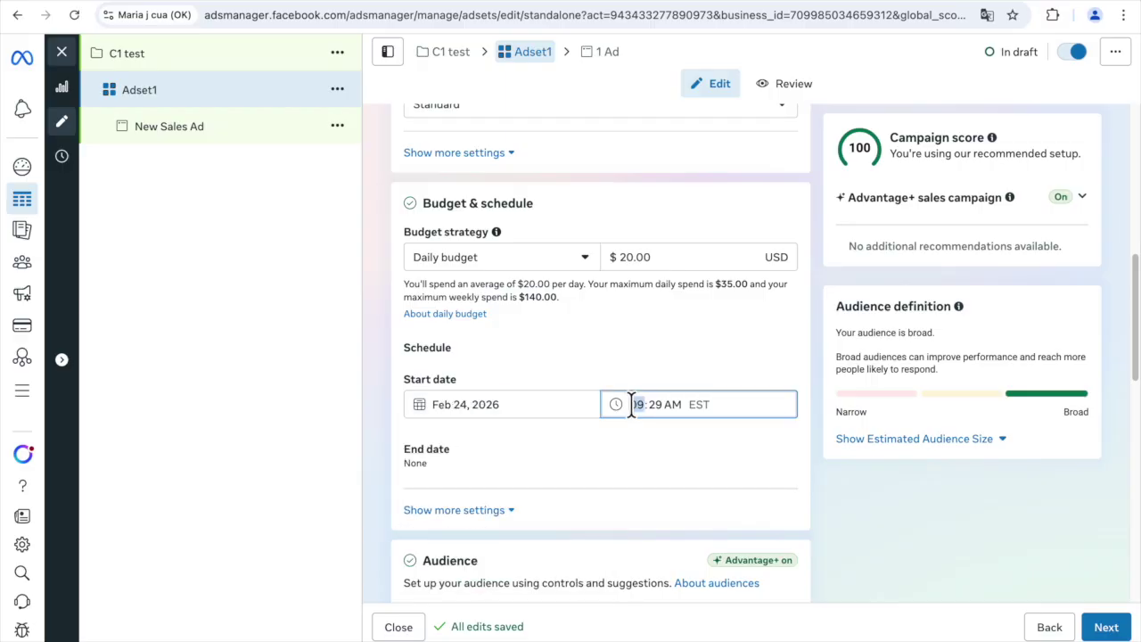
pyautogui.click(649, 403)
pyautogui.scroll(-2, 581, 406)
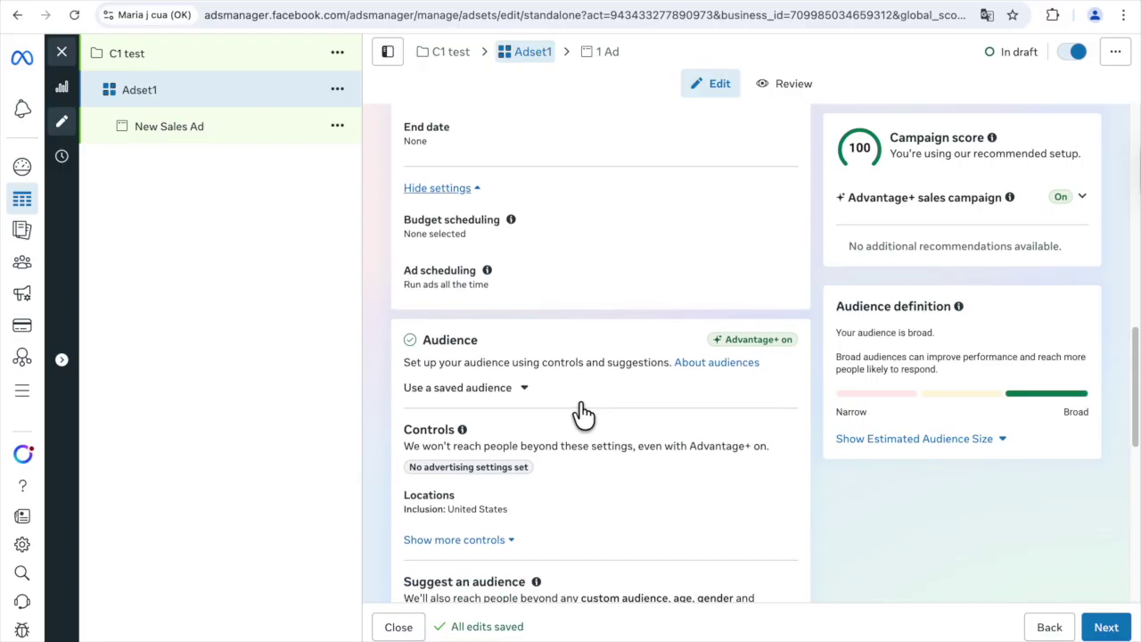
# - Open the audience's location settings for review and reveal the additional audience controls
pyautogui.scroll(-2, 581, 412)
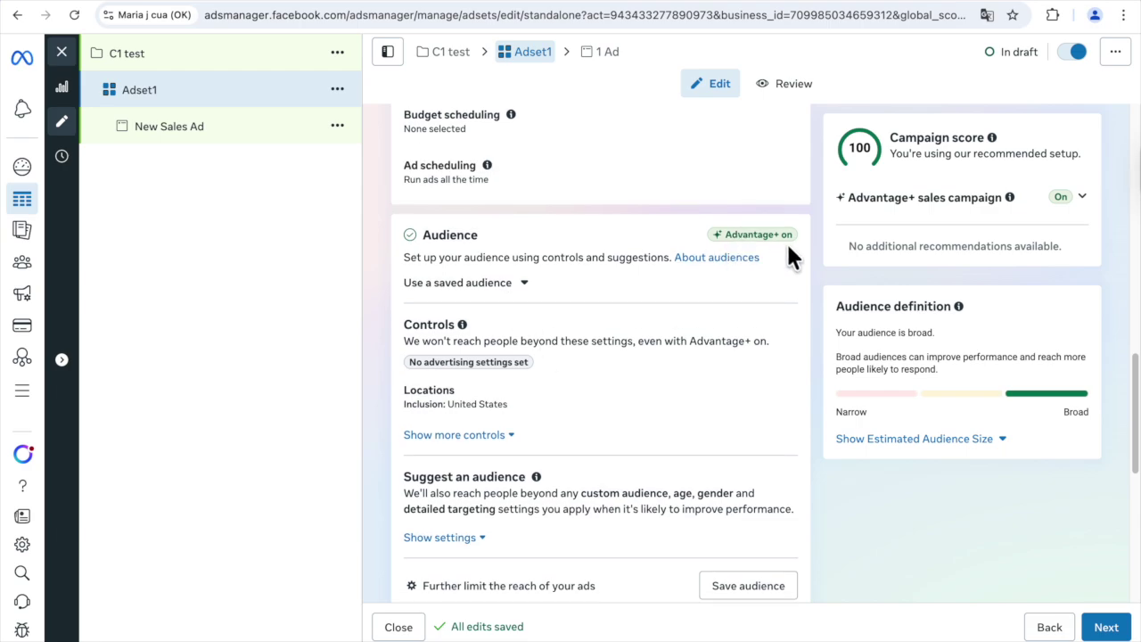
pyautogui.scroll(-1, 746, 295)
pyautogui.click(663, 372)
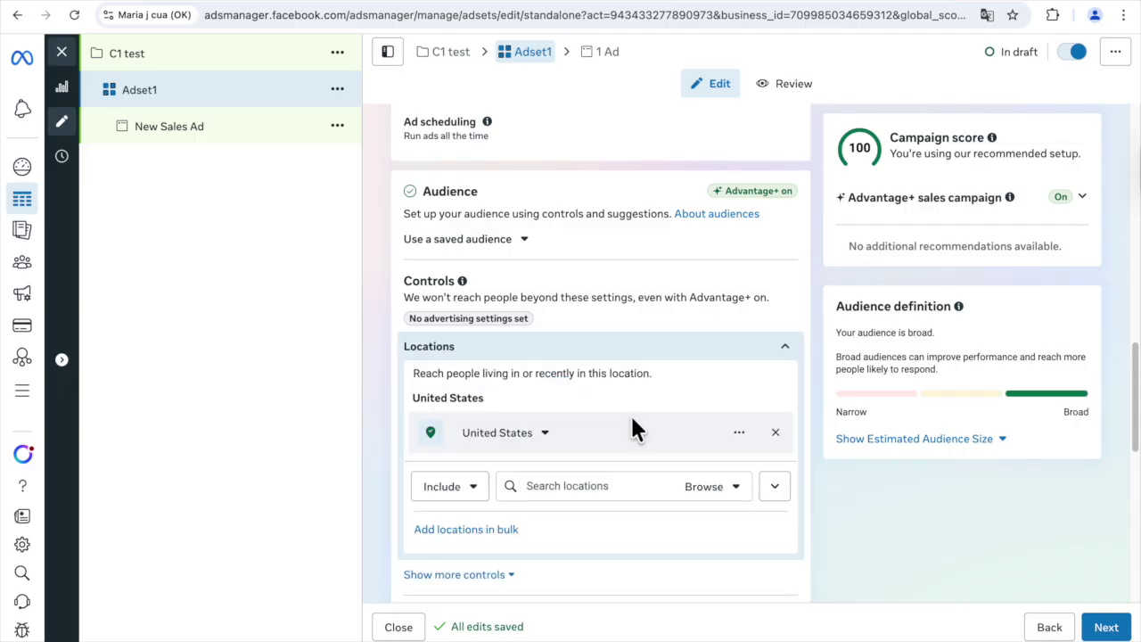
pyautogui.scroll(-1, 630, 419)
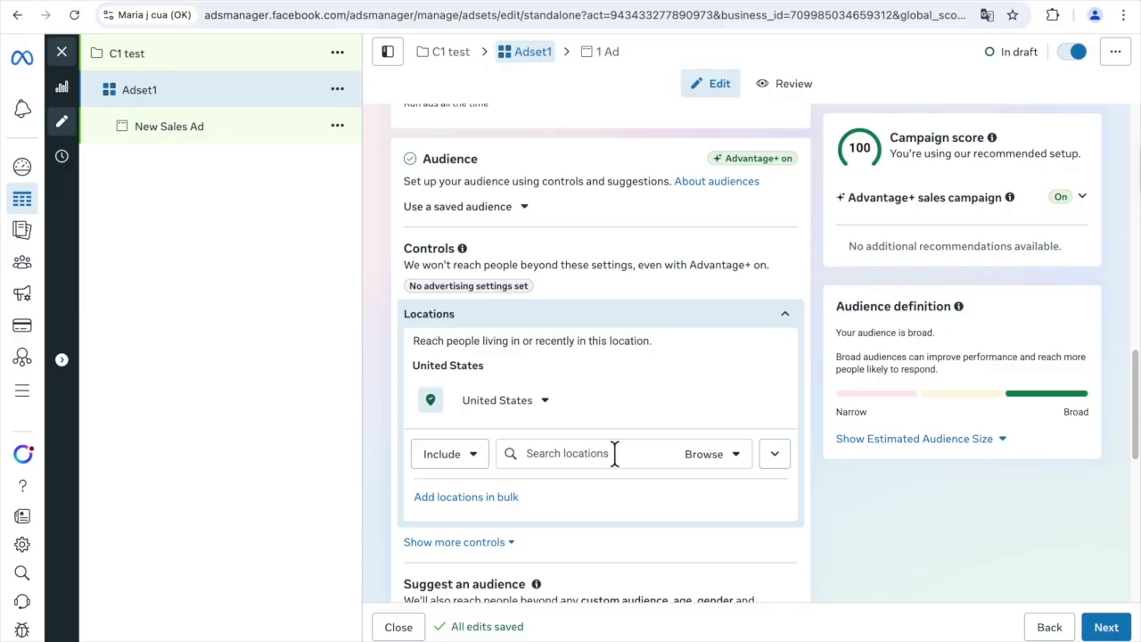
pyautogui.scroll(-3, 571, 486)
pyautogui.click(476, 428)
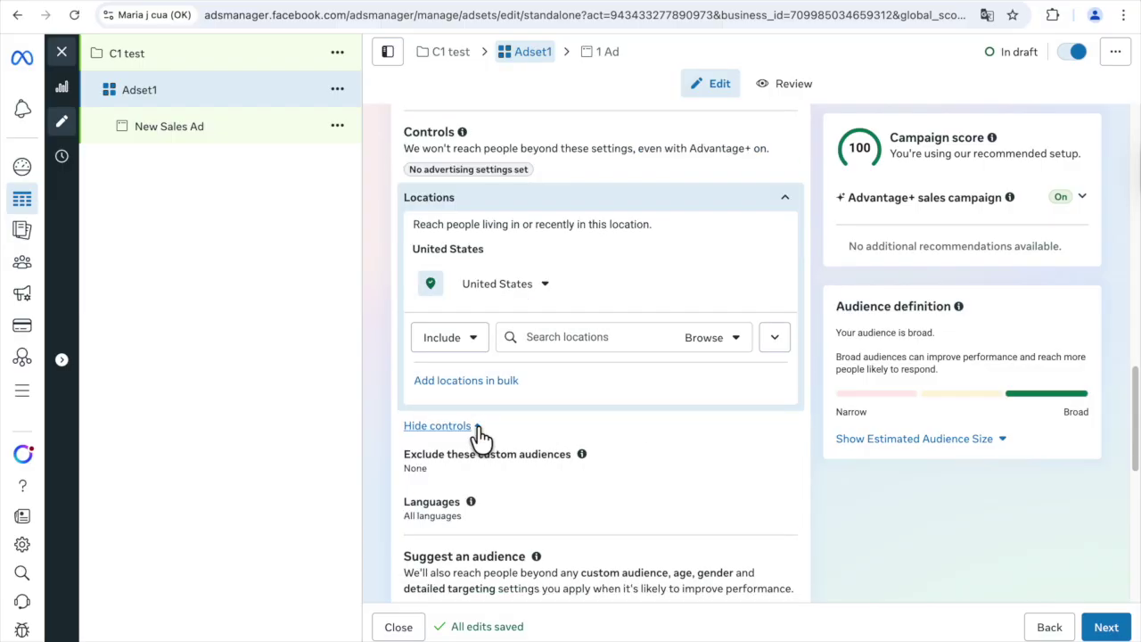
# - Restrict the audience languages to English (All)
pyautogui.scroll(-2, 636, 433)
pyautogui.scroll(-2, 640, 429)
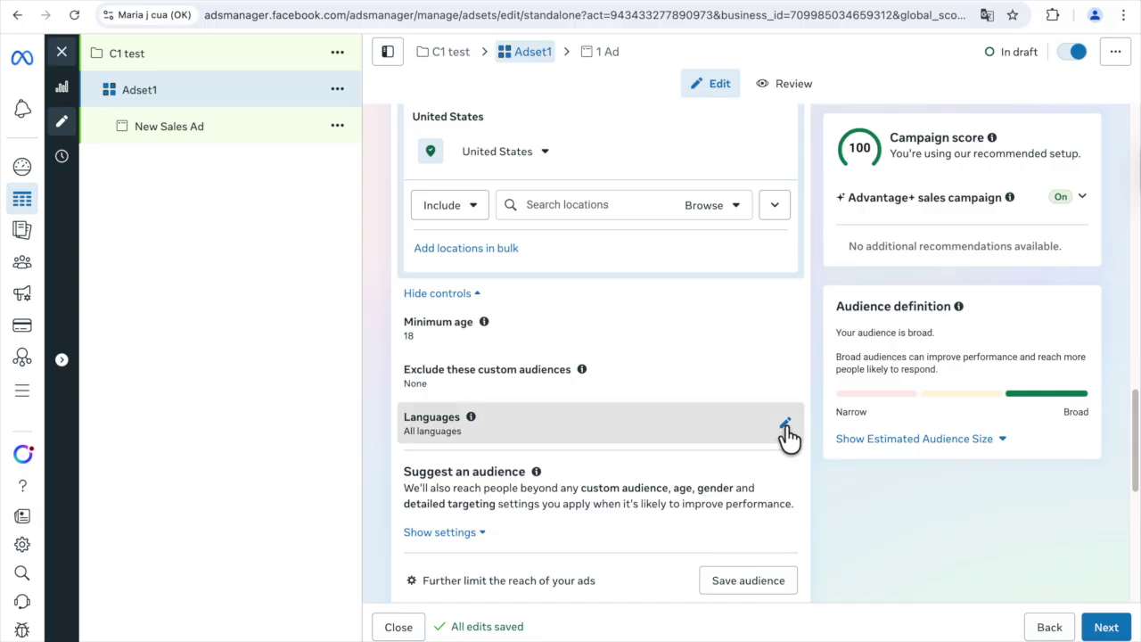
pyautogui.click(784, 424)
pyautogui.click(500, 310)
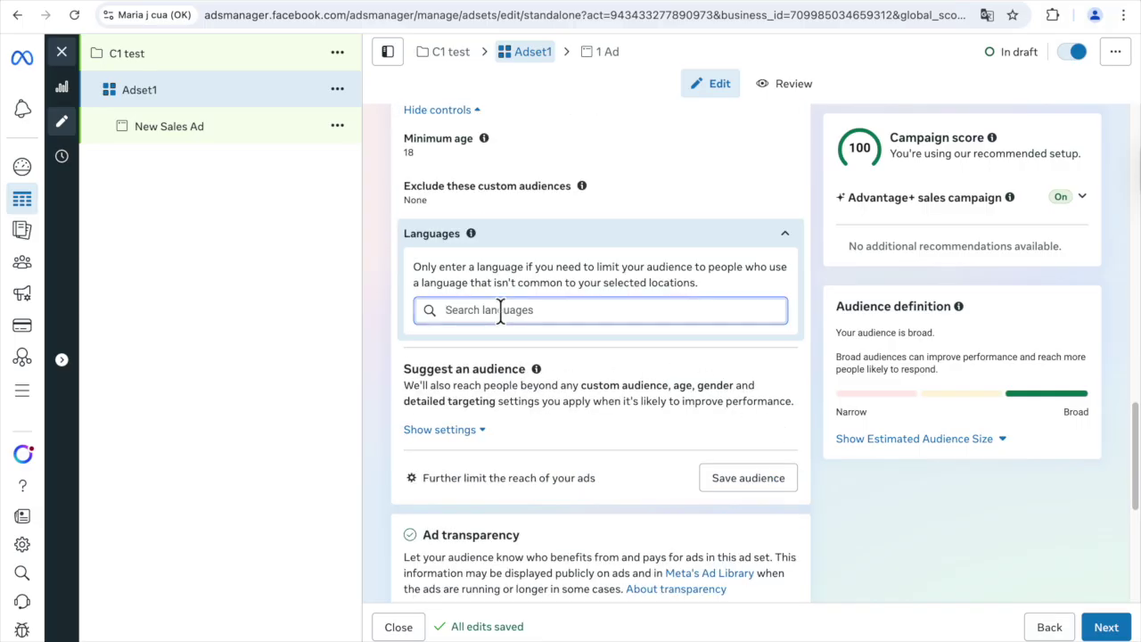
pyautogui.write('englis')
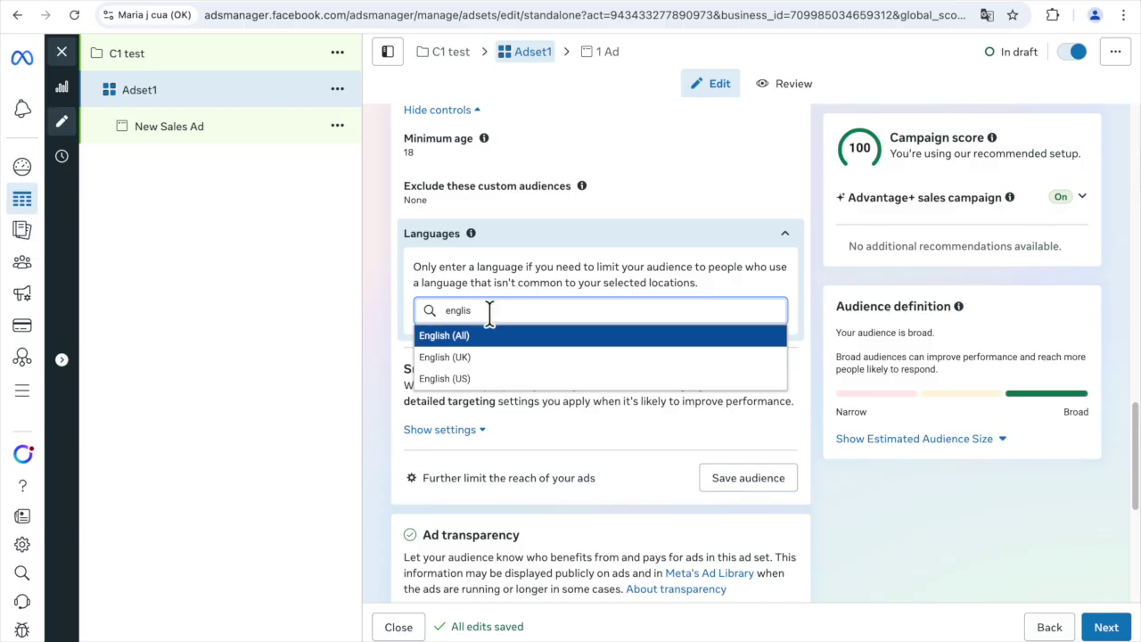
pyautogui.click(499, 335)
# - Expand the suggested audience settings and look through the existing custom and lookalike audiences without including any
pyautogui.scroll(-3, 581, 419)
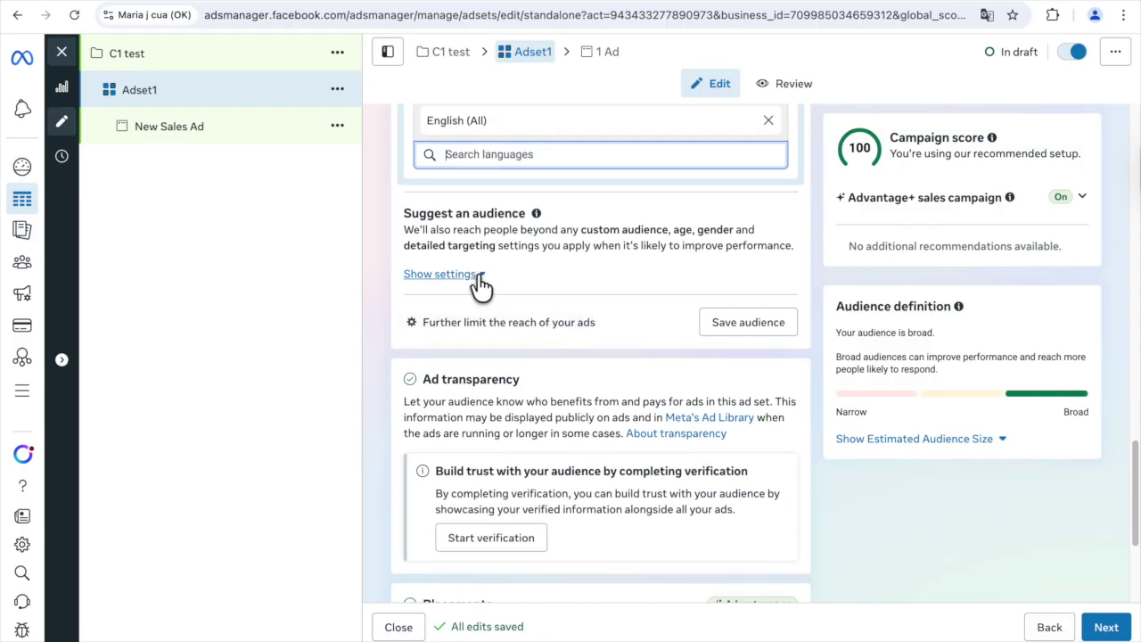
pyautogui.click(470, 275)
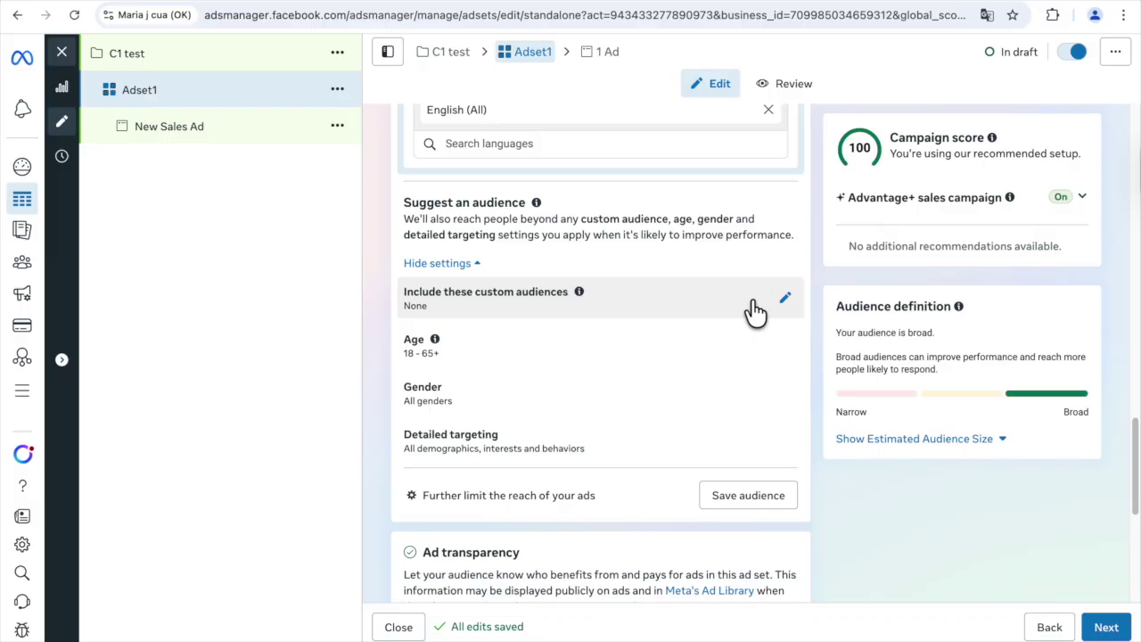
pyautogui.click(506, 301)
pyautogui.click(482, 244)
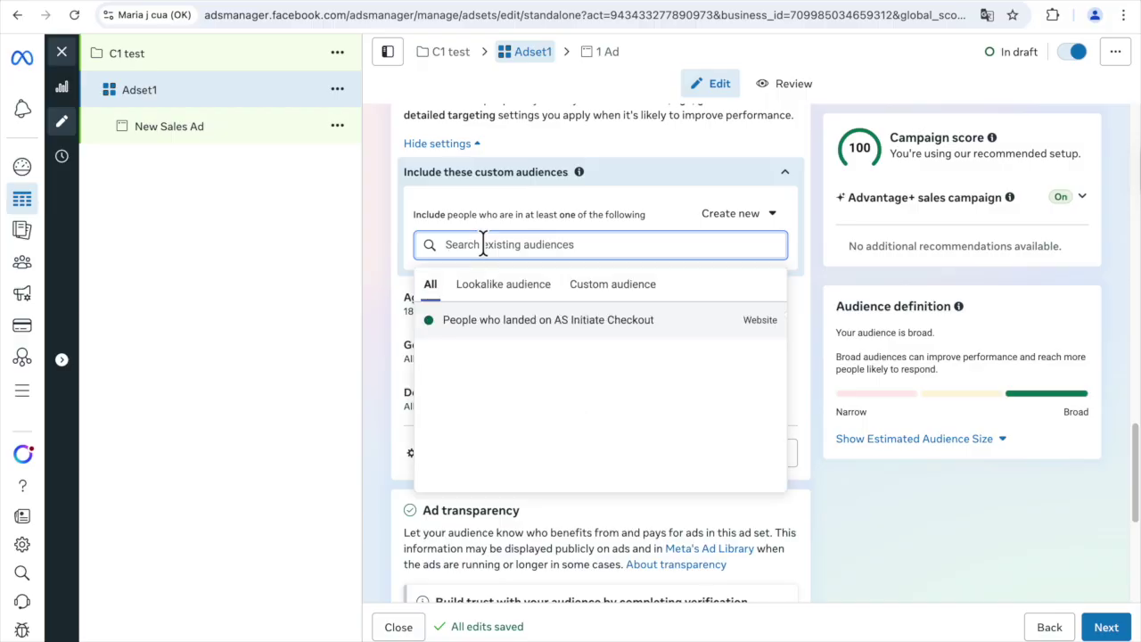
pyautogui.click(486, 294)
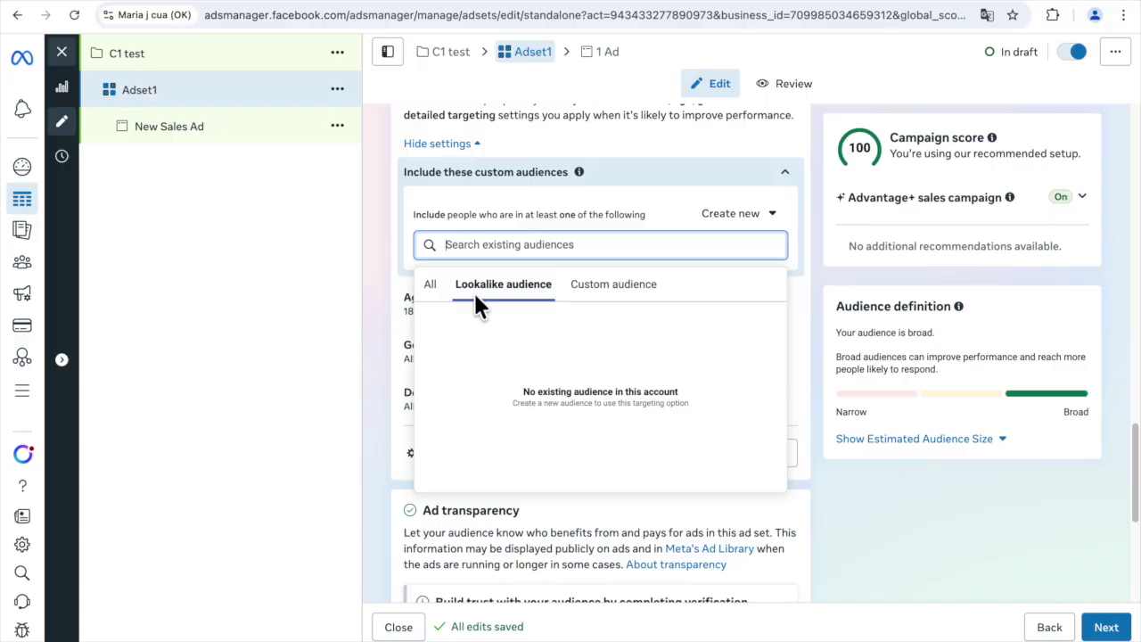
pyautogui.click(809, 249)
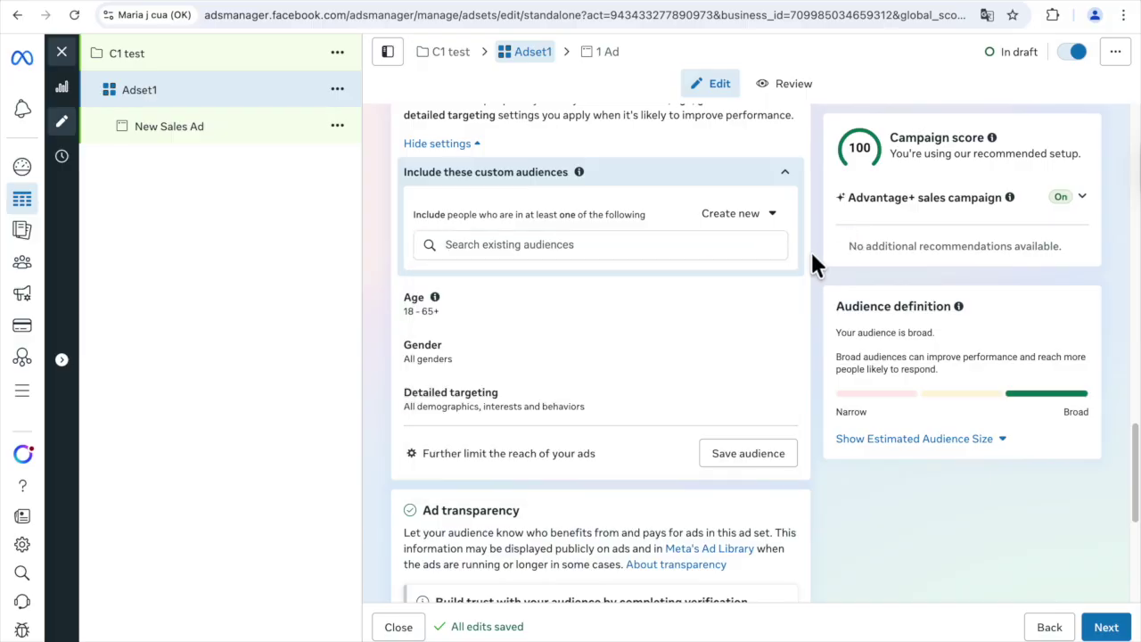
pyautogui.scroll(-1, 369, 310)
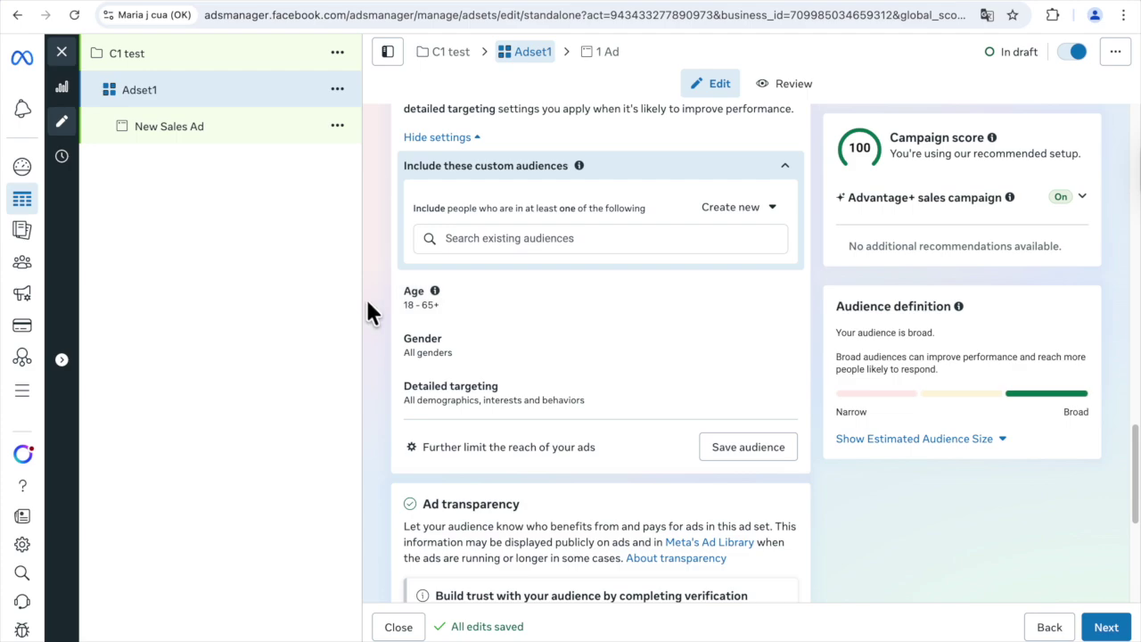
# - Set the minimum age of the suggested audience to 35
pyautogui.click(782, 299)
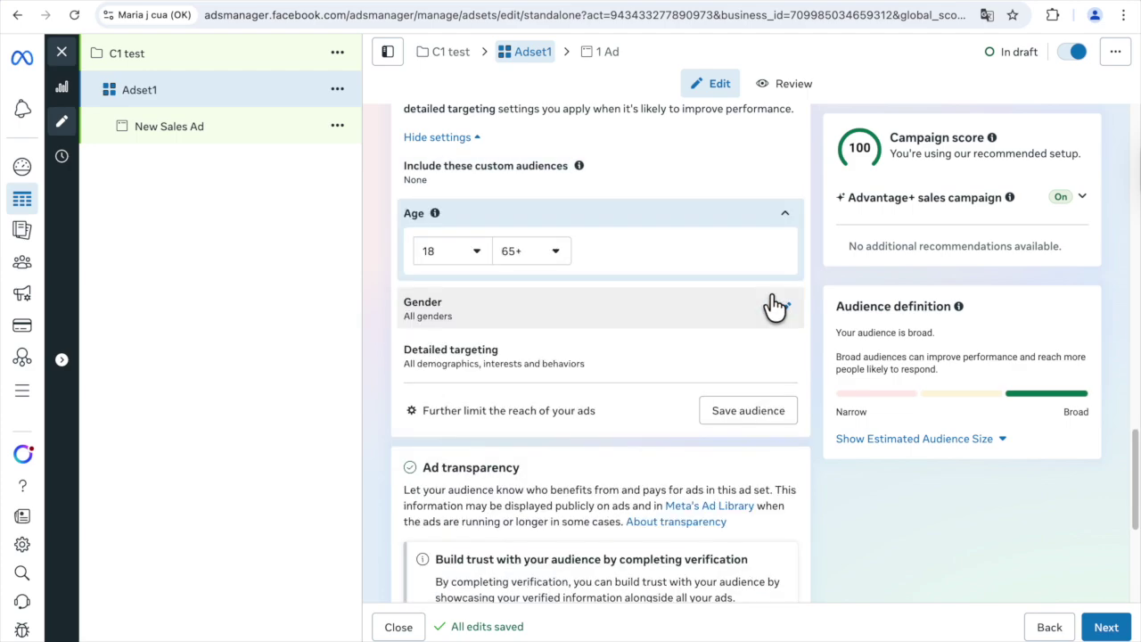
pyautogui.click(463, 252)
pyautogui.scroll(-6, 460, 384)
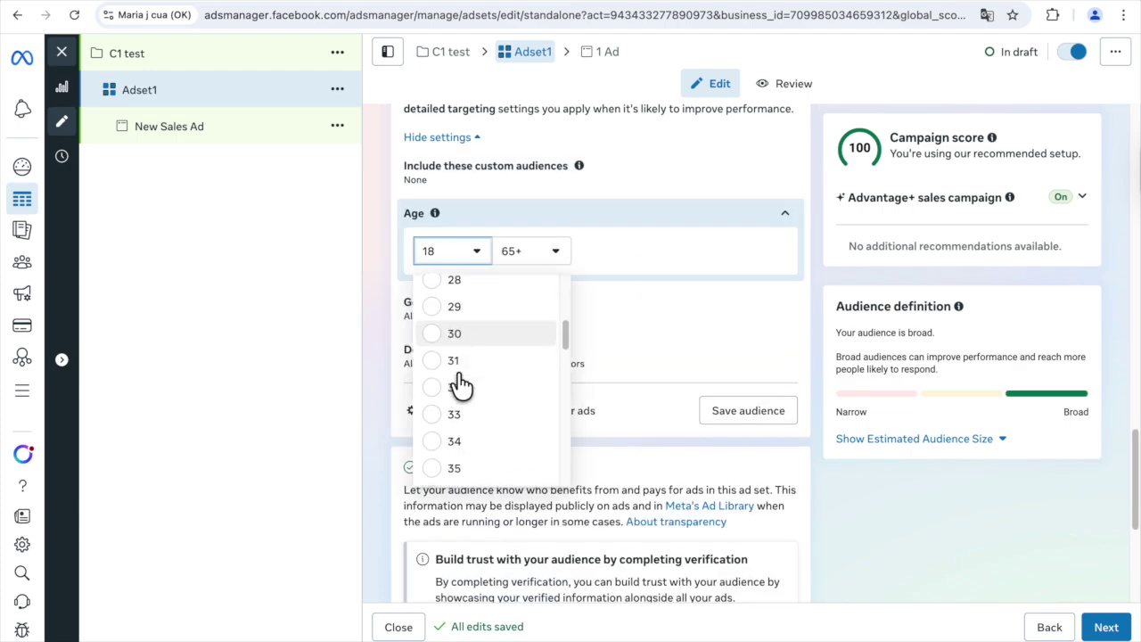
pyautogui.scroll(2, 497, 313)
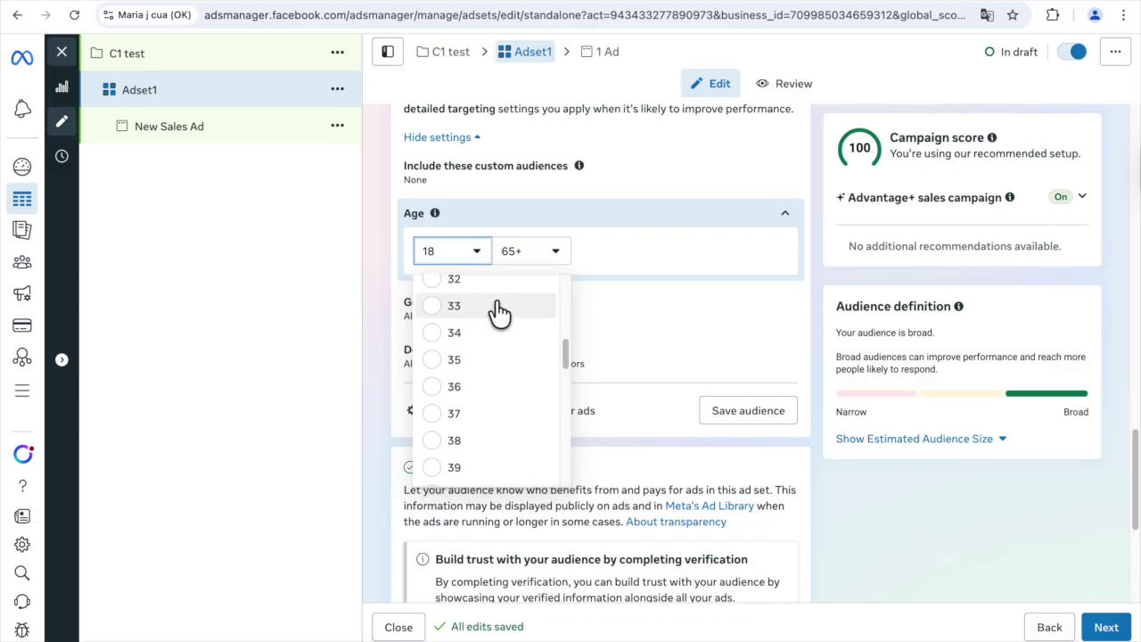
pyautogui.click(452, 359)
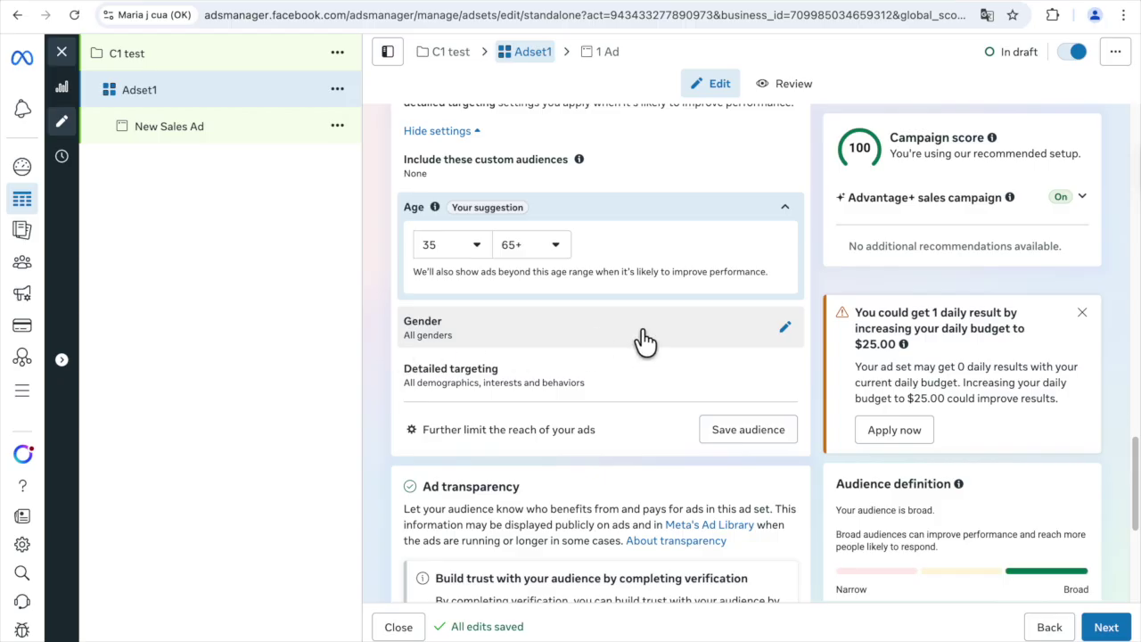
# - Set the suggested audience's gender to Women and review the ad set's audience settings
pyautogui.click(564, 303)
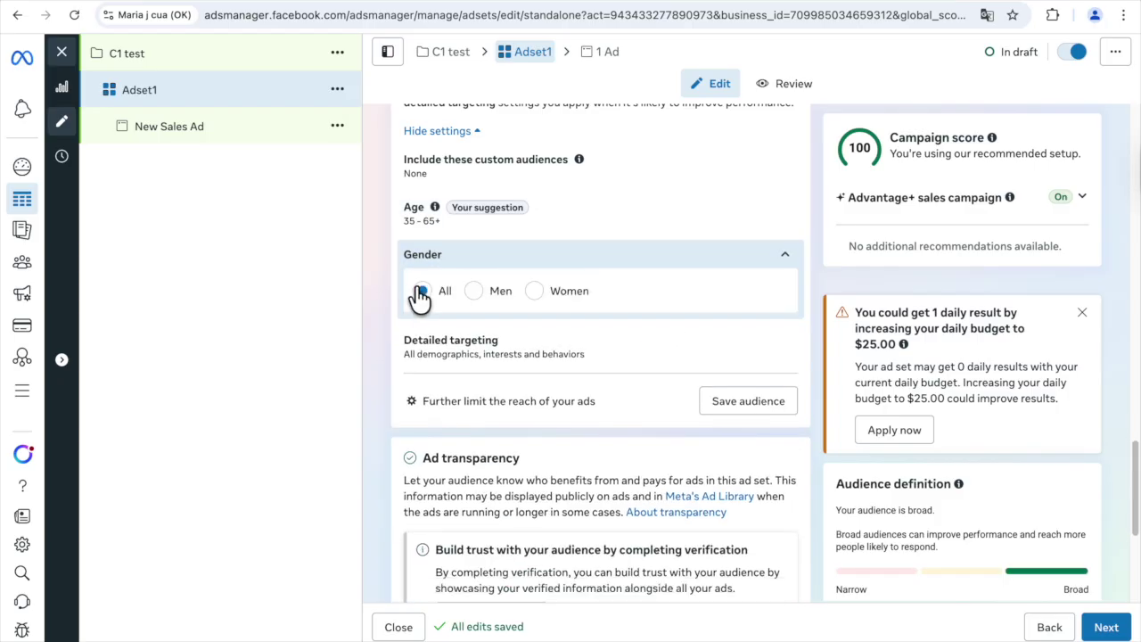
pyautogui.click(536, 294)
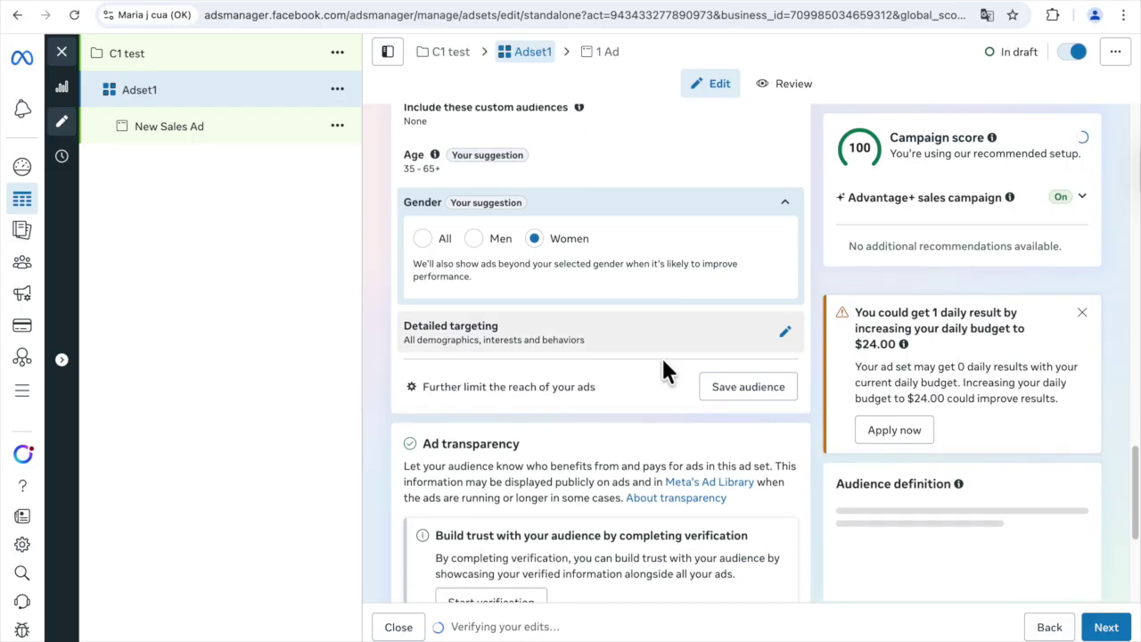
pyautogui.scroll(-3, 664, 361)
pyautogui.scroll(8, 664, 362)
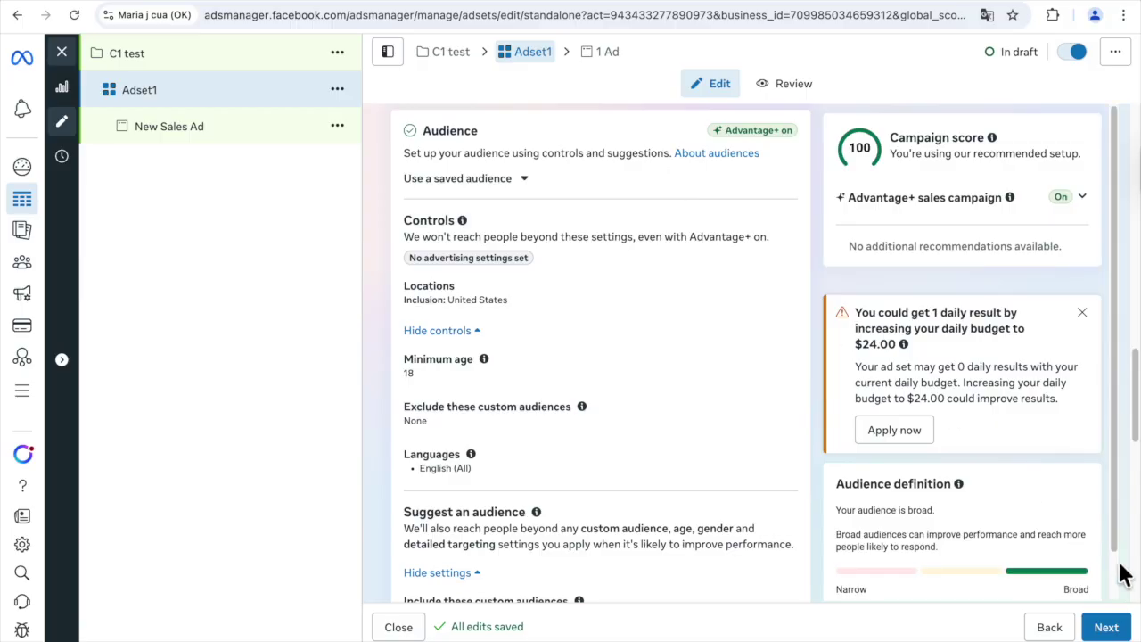
# - Continue to the ad level and rename the ad as "Ad1"
pyautogui.click(1105, 626)
pyautogui.moveTo(463, 172); pyautogui.dragTo(373, 176)
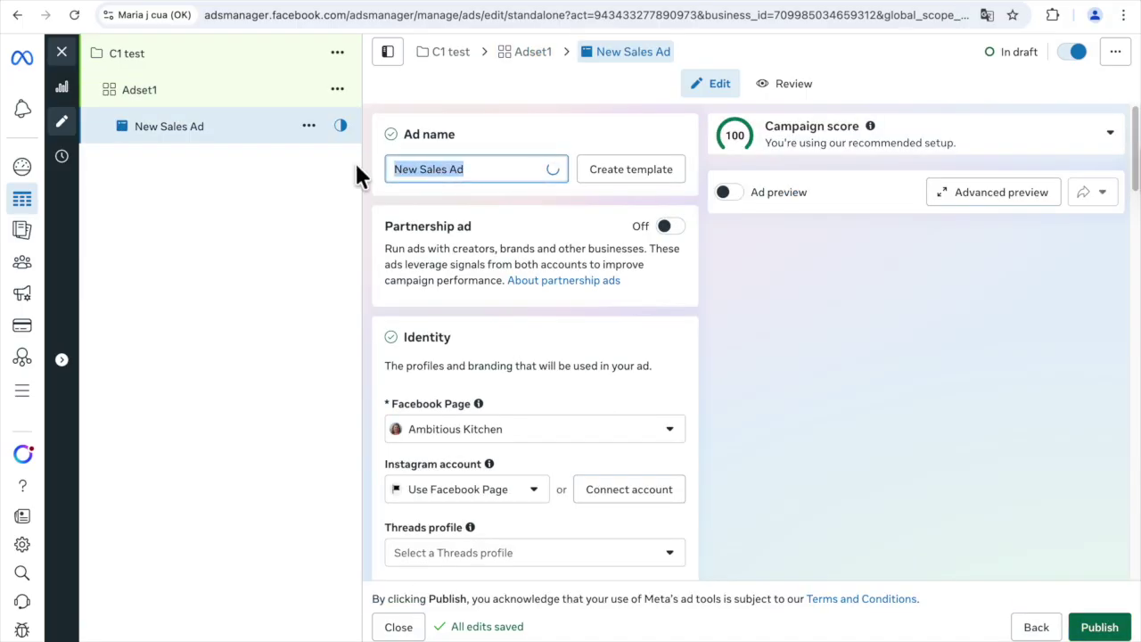
pyautogui.write('Ad1')
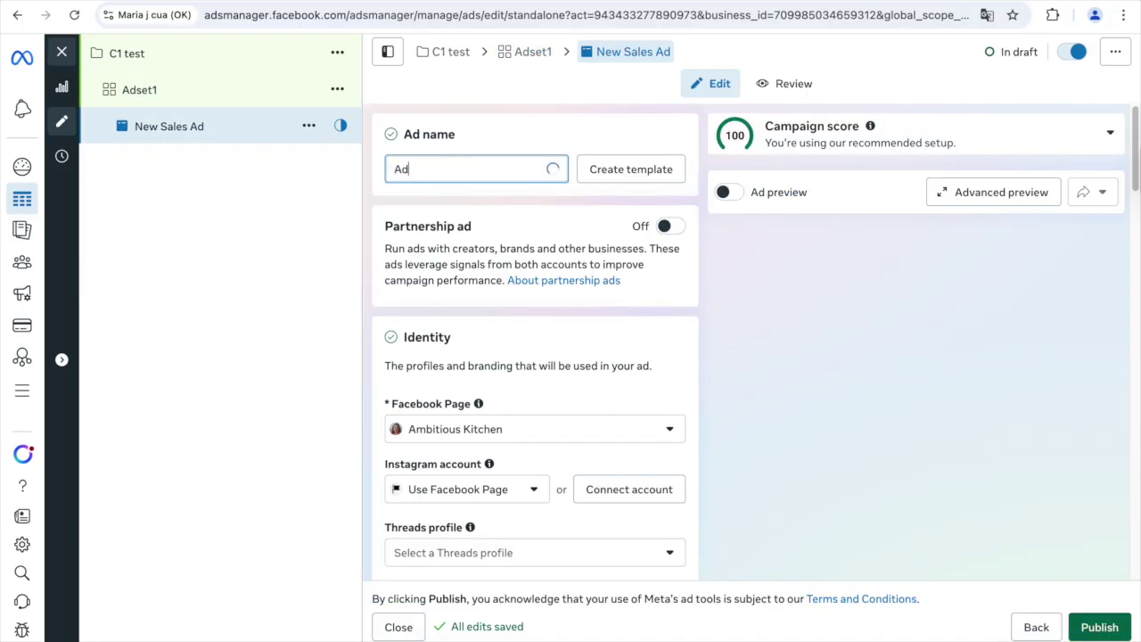
# - Turn off the multi-advertiser ads option in the ad setup, keeping the single image or video format
pyautogui.scroll(-1, 671, 330)
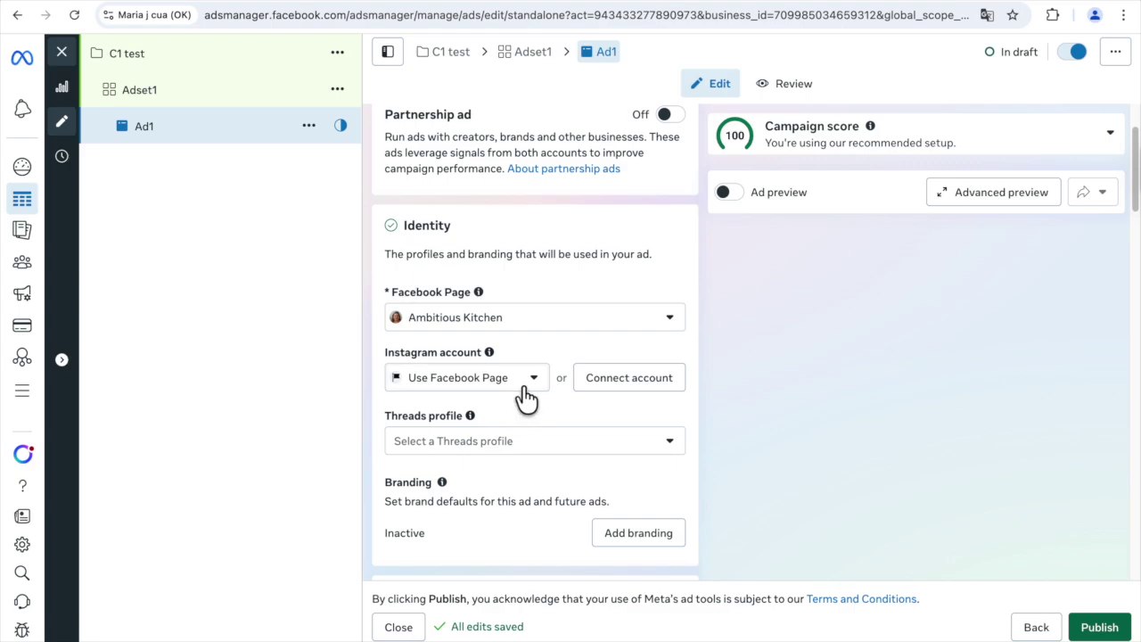
pyautogui.scroll(-3, 525, 396)
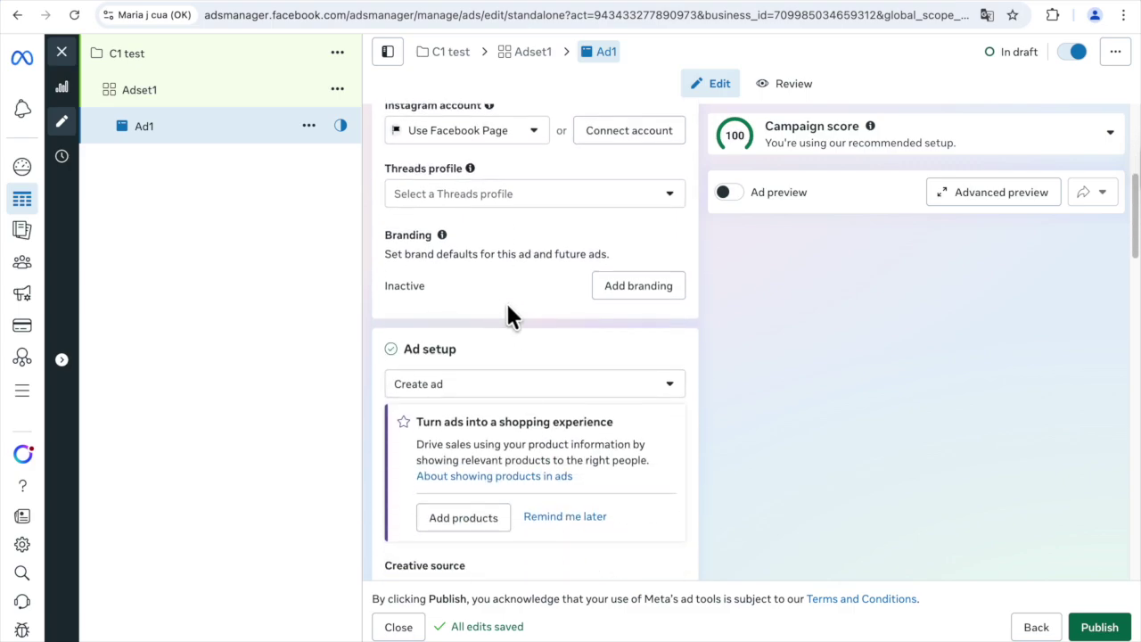
pyautogui.scroll(-2, 601, 297)
pyautogui.scroll(-3, 599, 288)
pyautogui.scroll(-2, 564, 265)
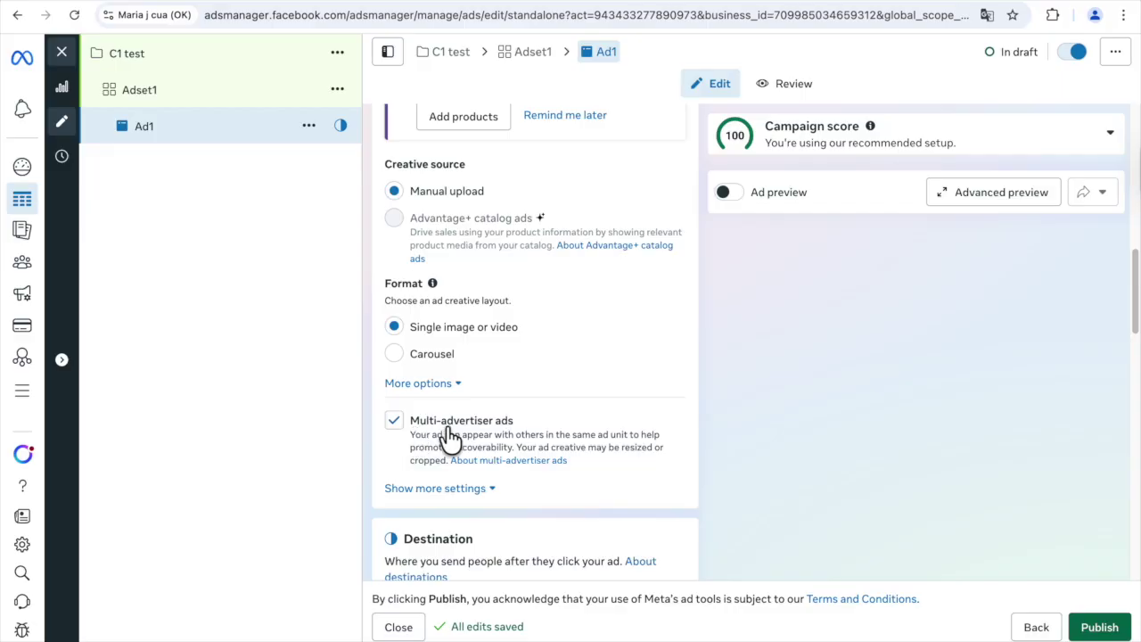
pyautogui.click(395, 424)
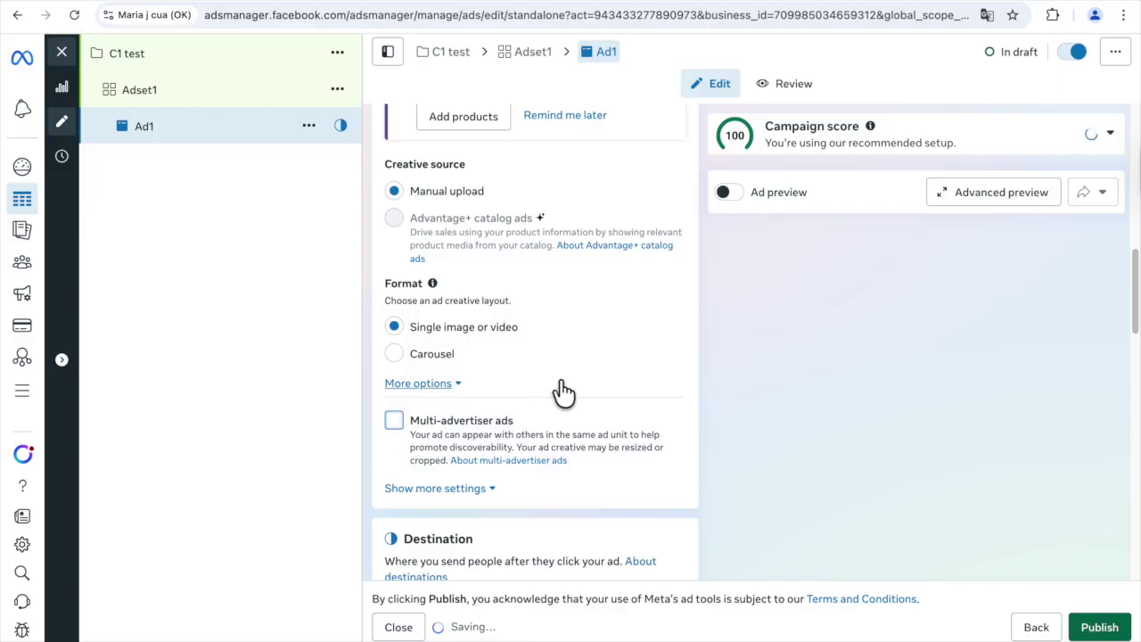
pyautogui.scroll(-3, 562, 390)
pyautogui.scroll(-1, 541, 304)
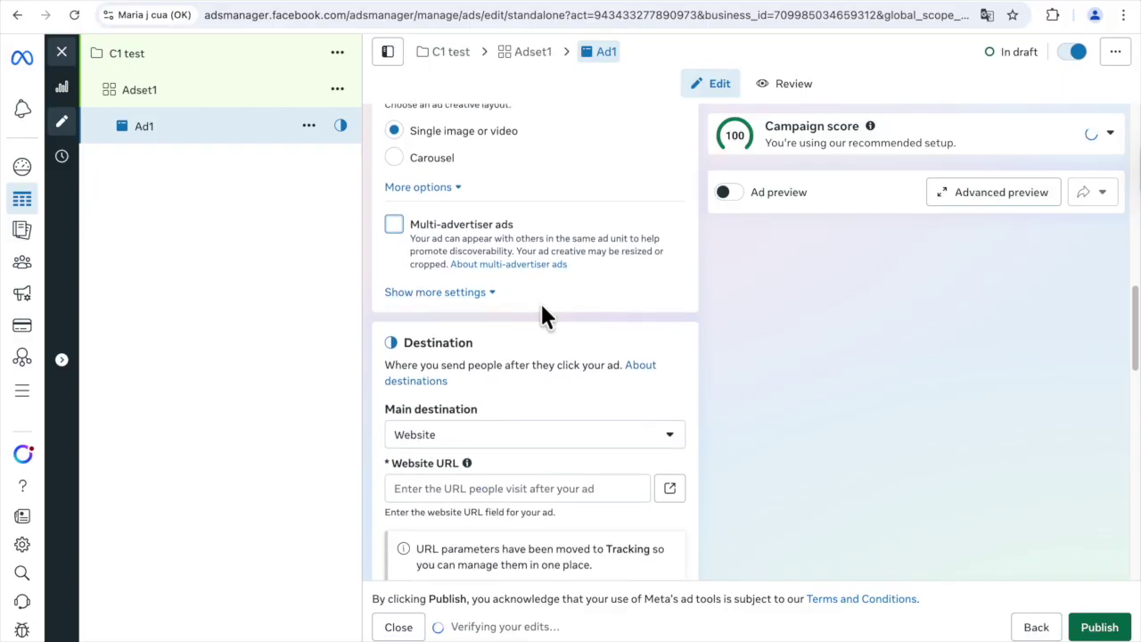
pyautogui.click(433, 488)
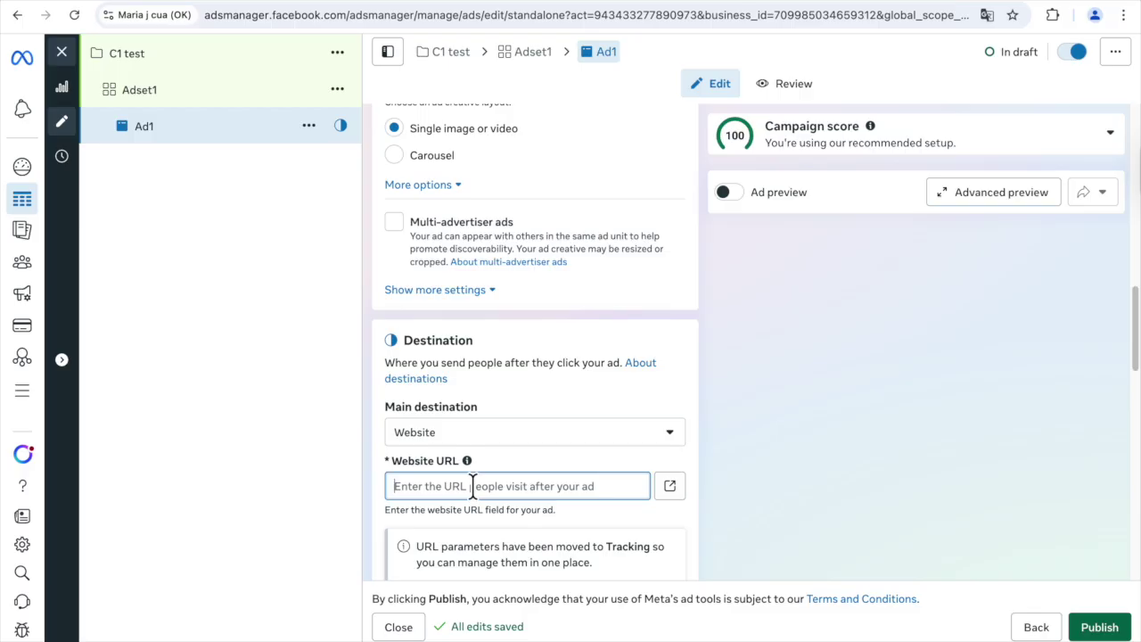
pyautogui.write('www.hel')
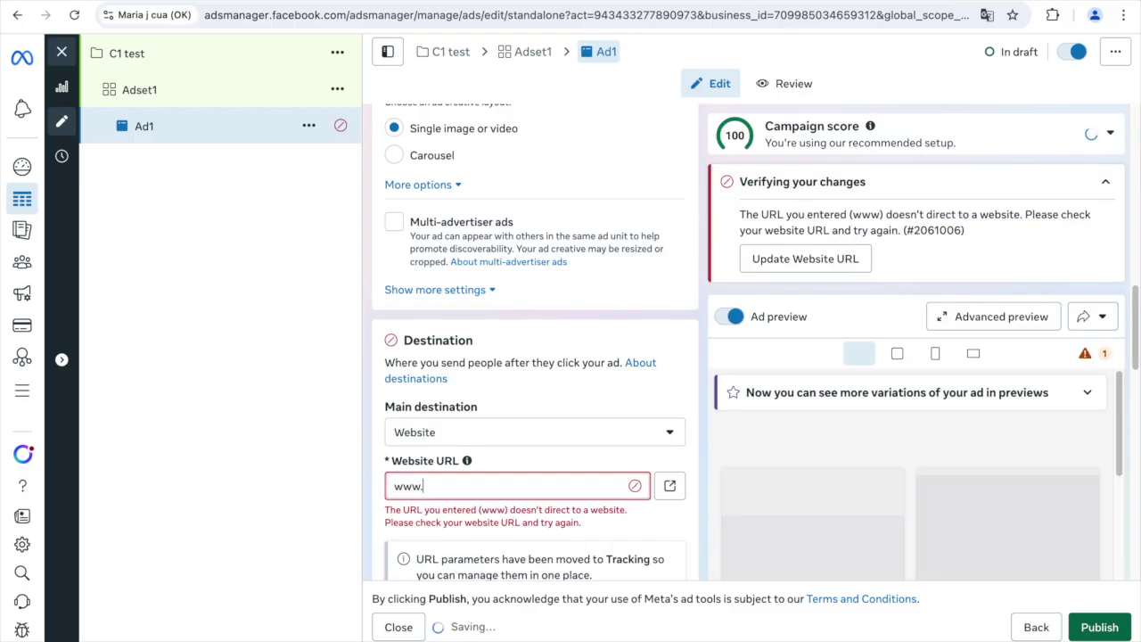
pyautogui.press('BackSpace')
pyautogui.press('BackSpace')
pyautogui.press('BackSpace')
pyautogui.write('mysite.com')
pyautogui.scroll(-5, 394, 458)
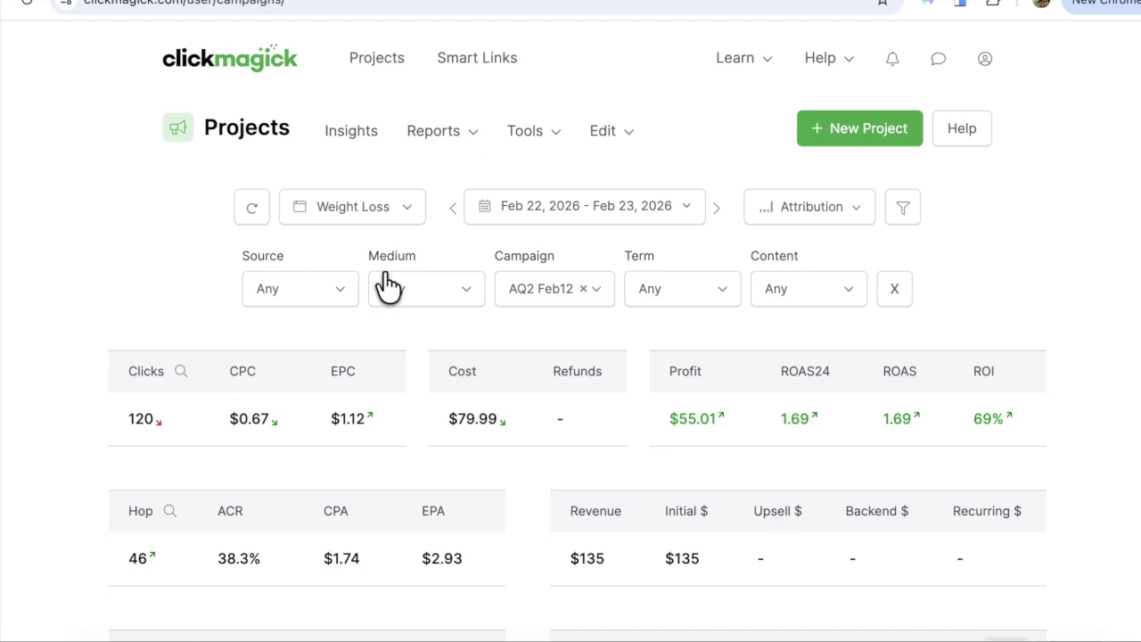
# - Switch to ClickMagick, open the Tracking Templates of the URL Builder and load the Facebook preset
pyautogui.click(545, 145)
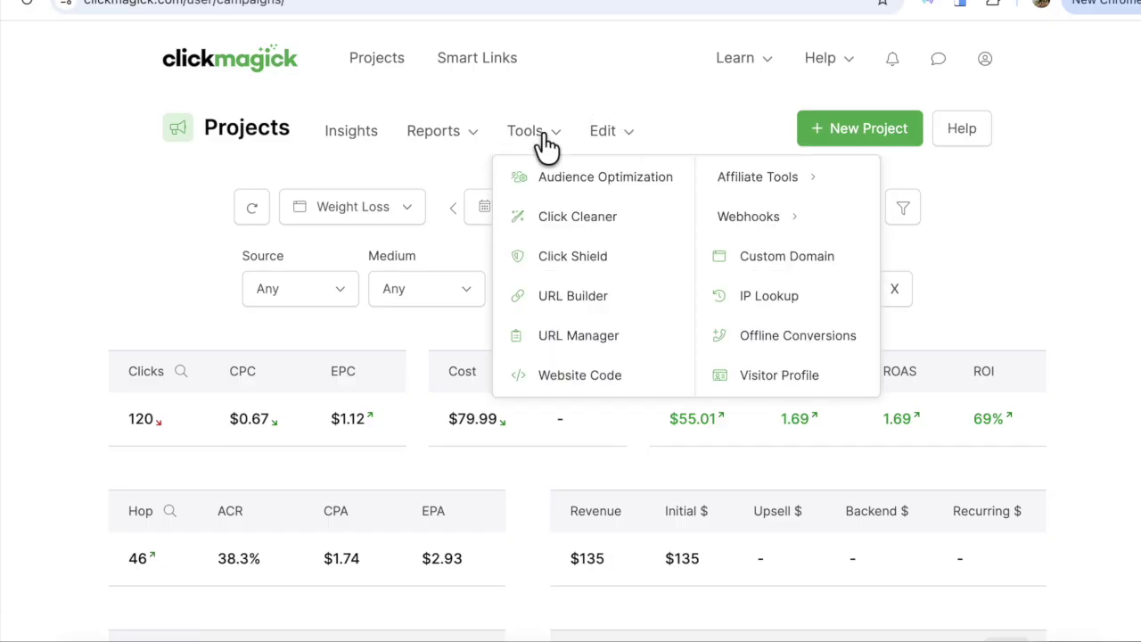
pyautogui.click(552, 303)
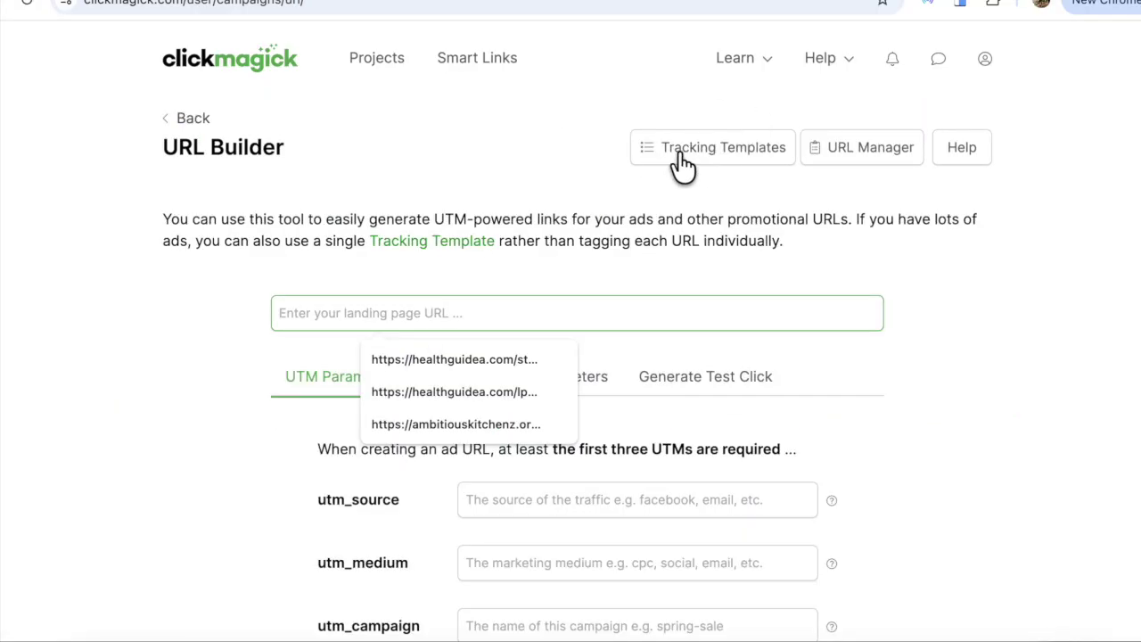
pyautogui.click(682, 161)
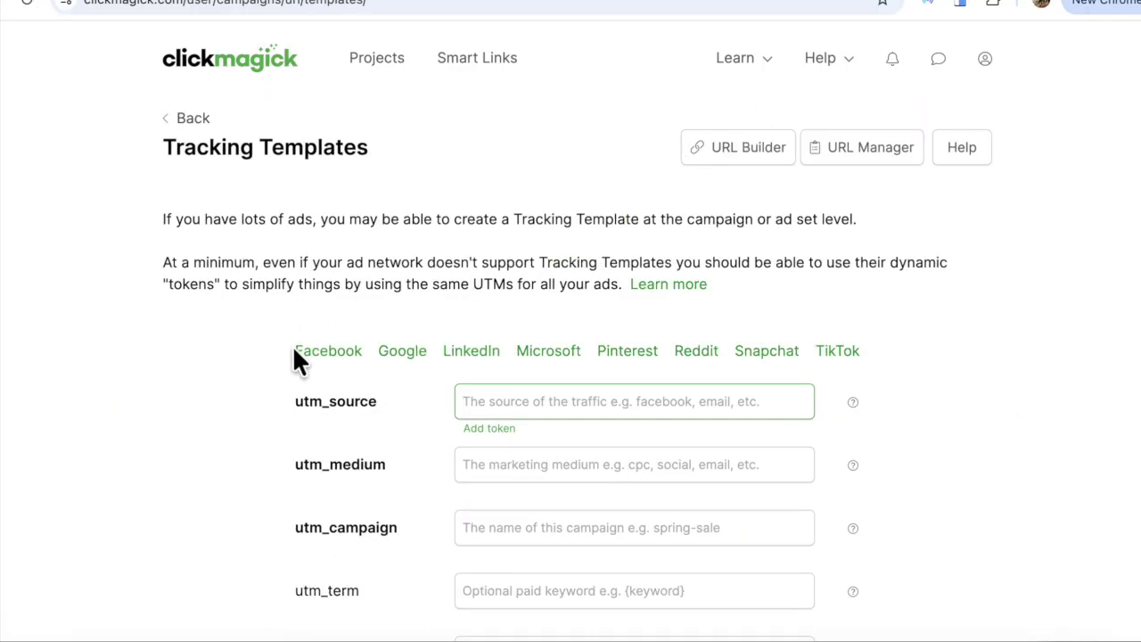
pyautogui.click(319, 353)
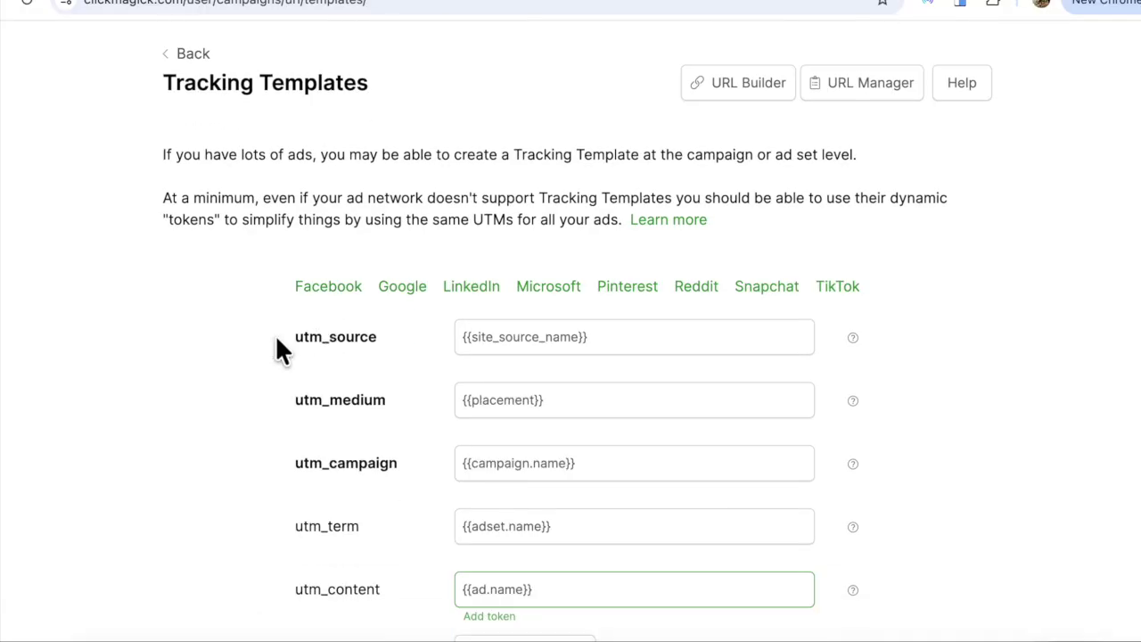
# - Replace the utm_medium value in the tracking template with the Facebook Ads token {{adset.name}}
pyautogui.click(524, 335)
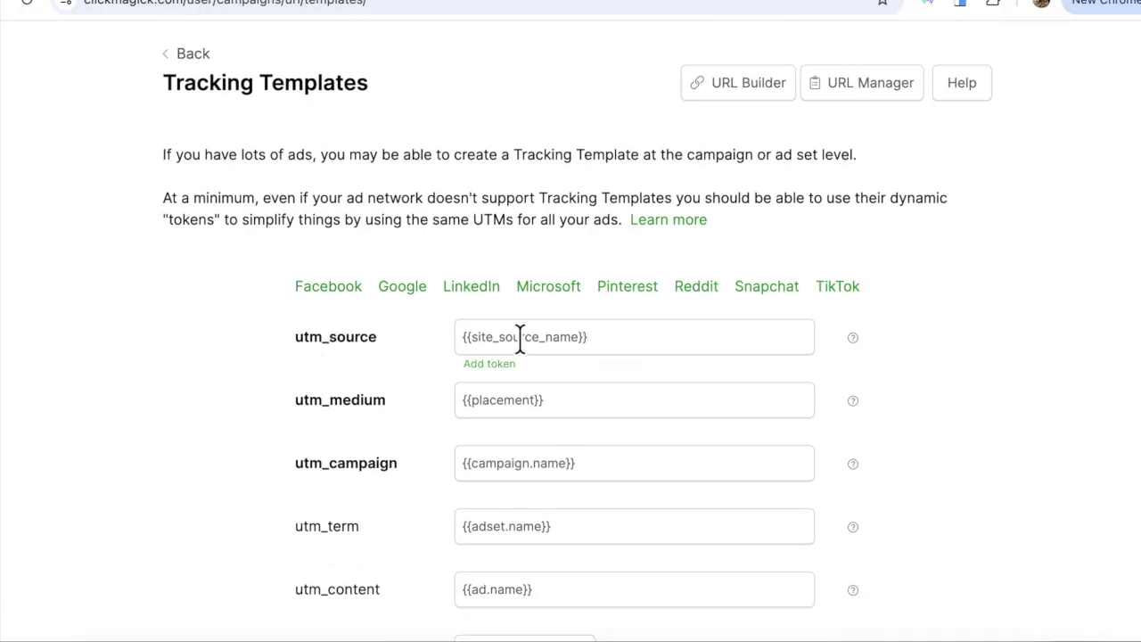
pyautogui.click(558, 396)
pyautogui.moveTo(553, 392); pyautogui.dragTo(433, 397)
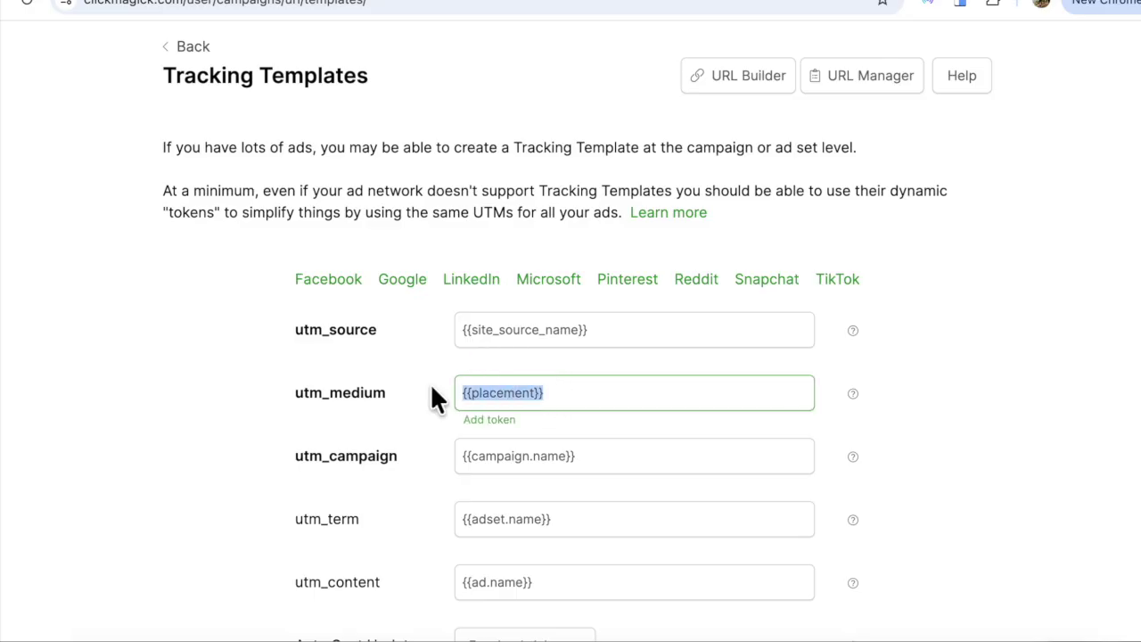
pyautogui.press('BackSpace')
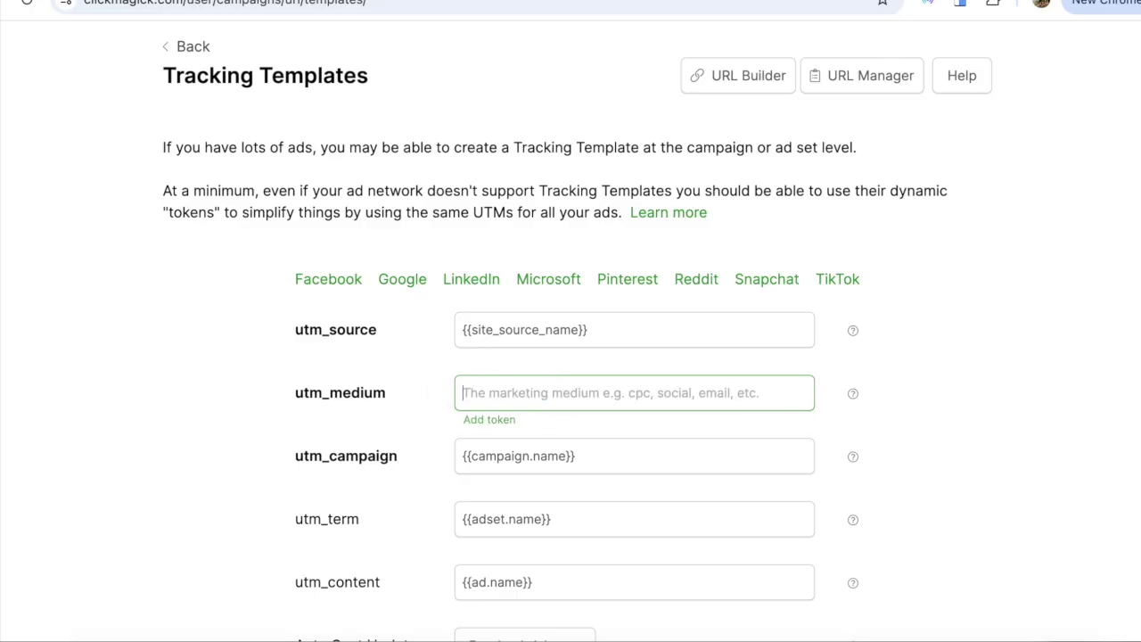
pyautogui.click(481, 419)
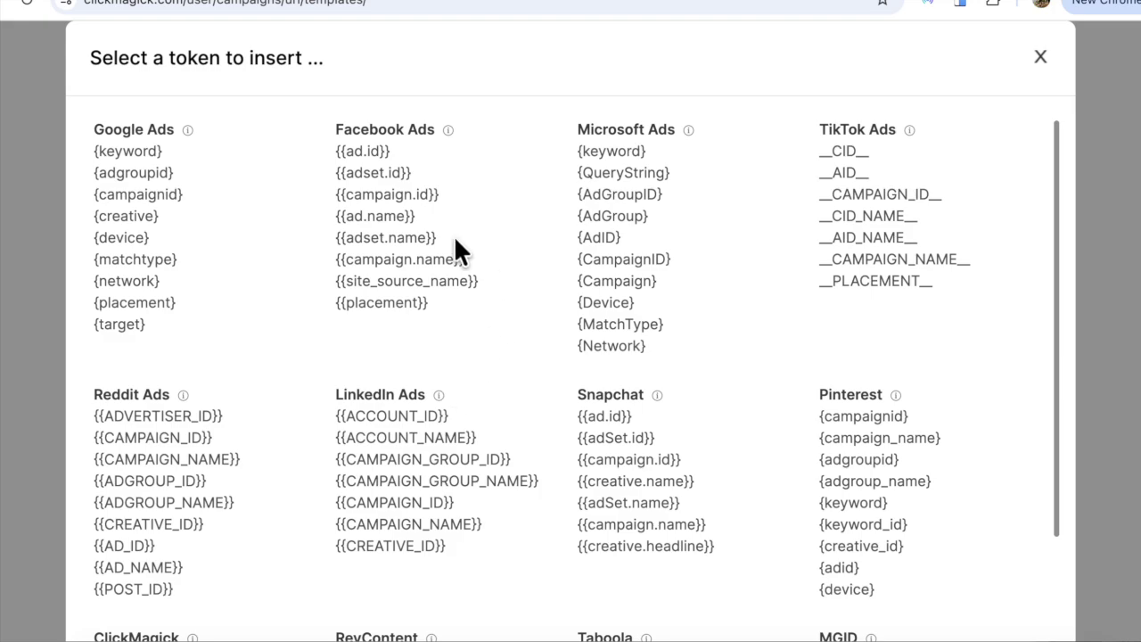
pyautogui.click(366, 250)
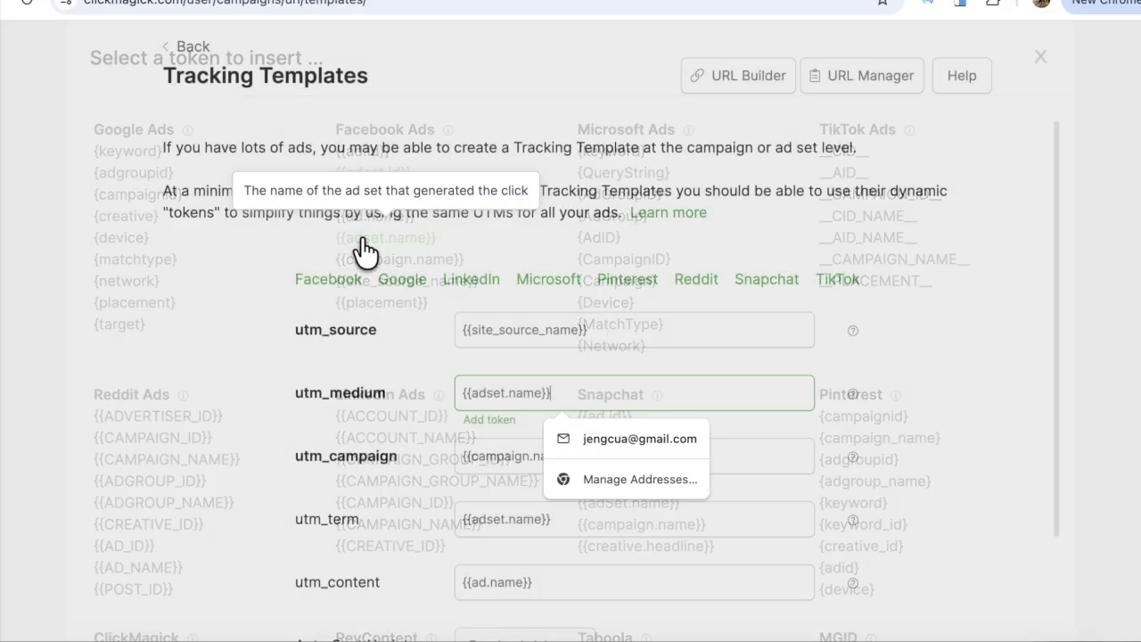
# - Replace the utm_term value in the tracking template with the Facebook Ads token {{ad.name}}
pyautogui.scroll(-1, 977, 429)
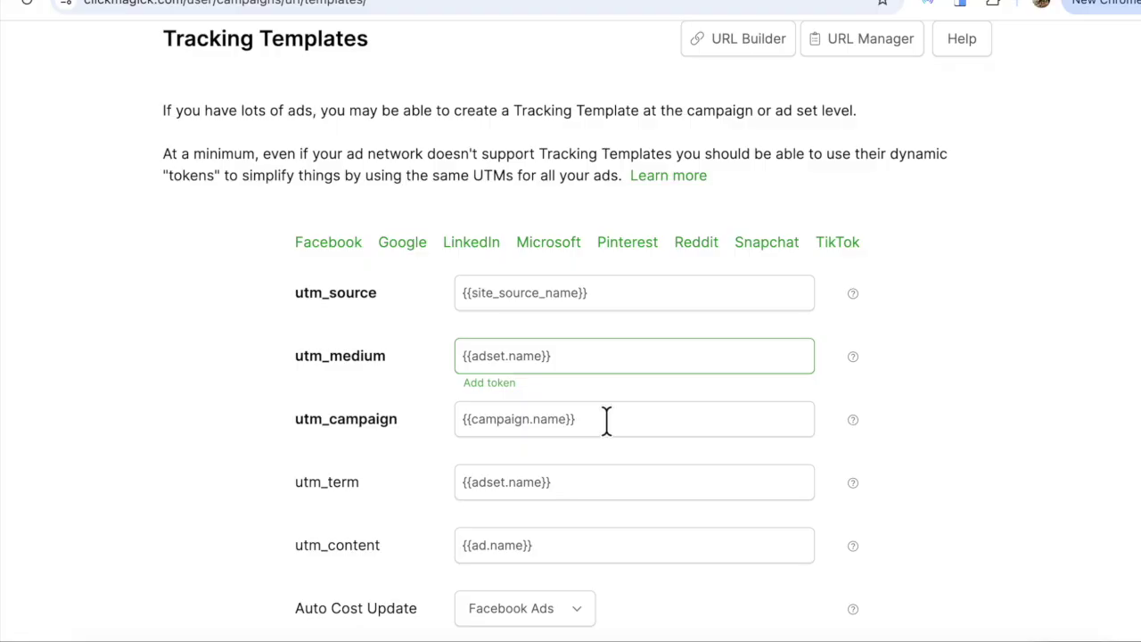
pyautogui.scroll(-1, 580, 445)
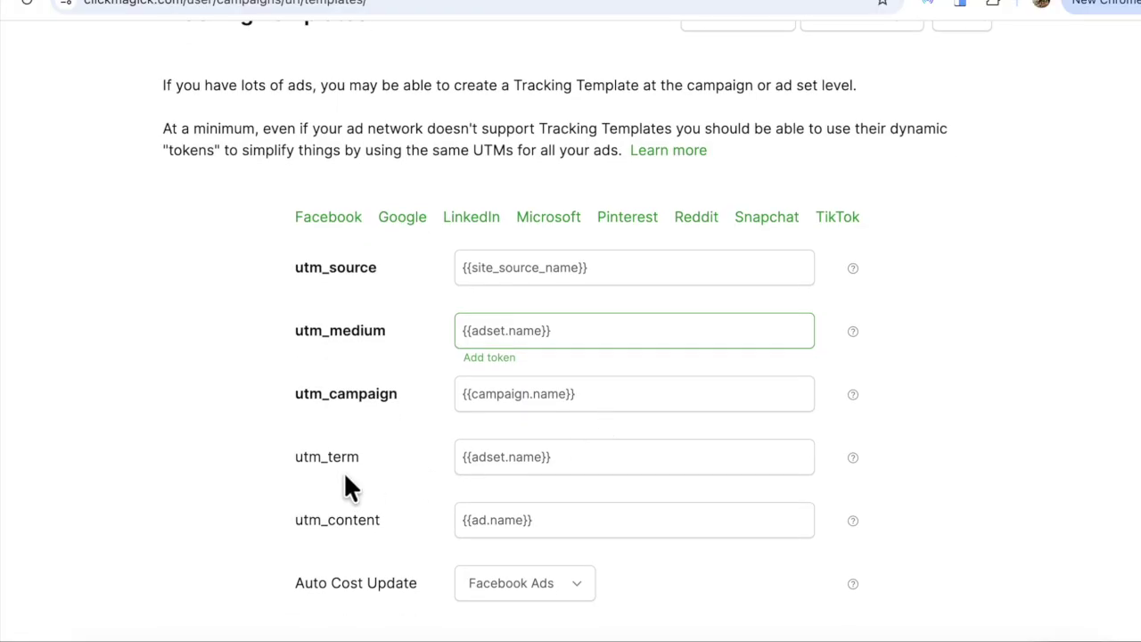
pyautogui.tripleClick(477, 459)
pyautogui.press('BackSpace')
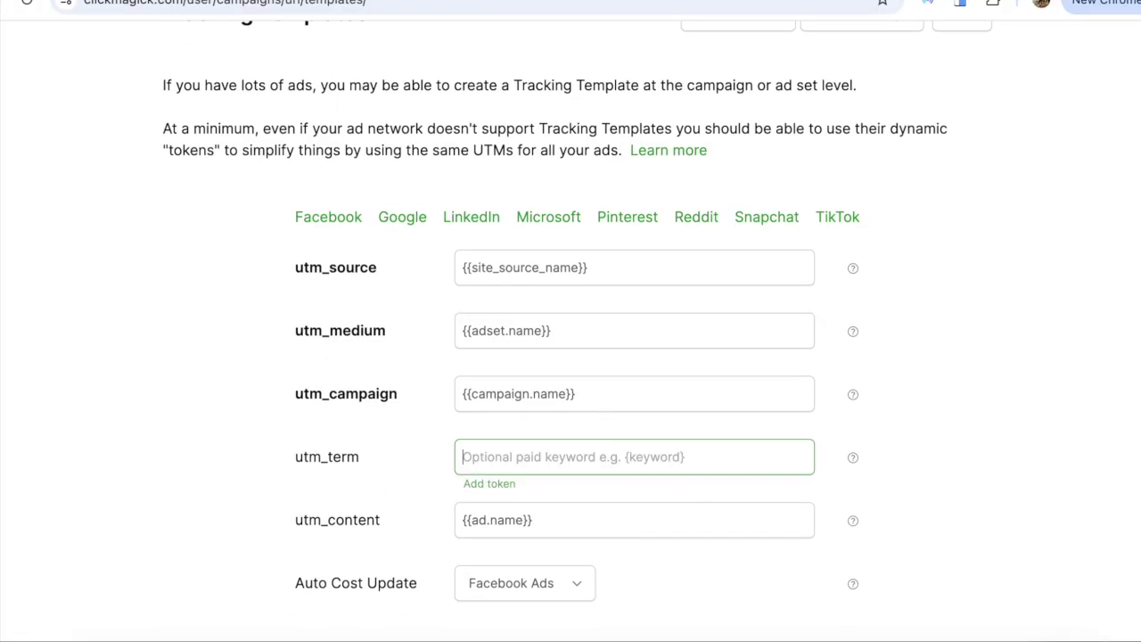
pyautogui.click(489, 485)
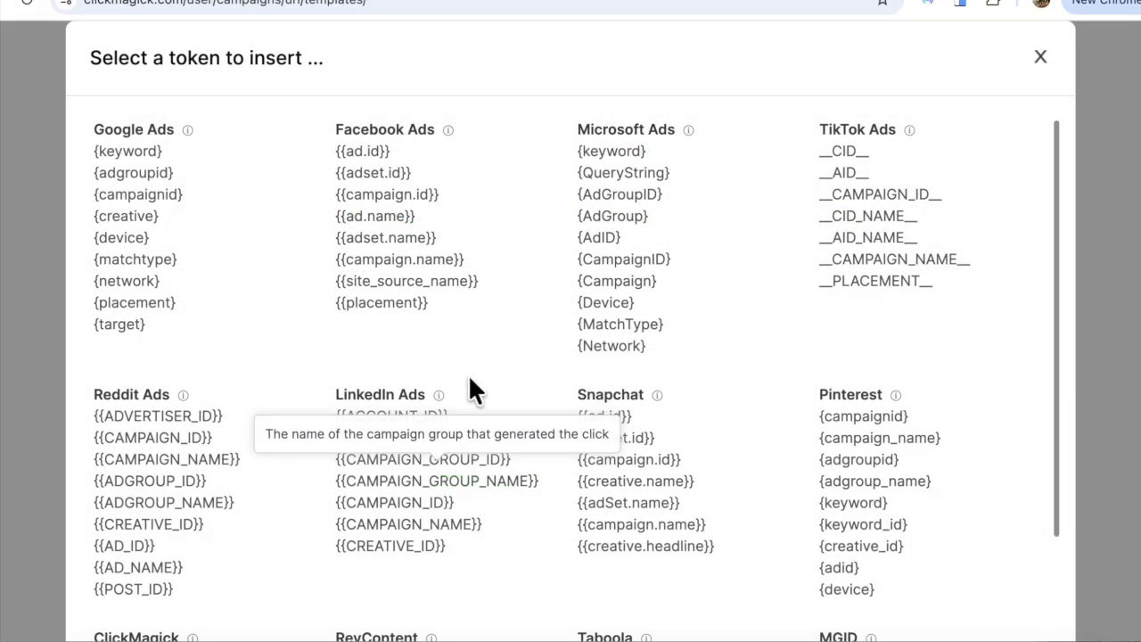
pyautogui.click(378, 221)
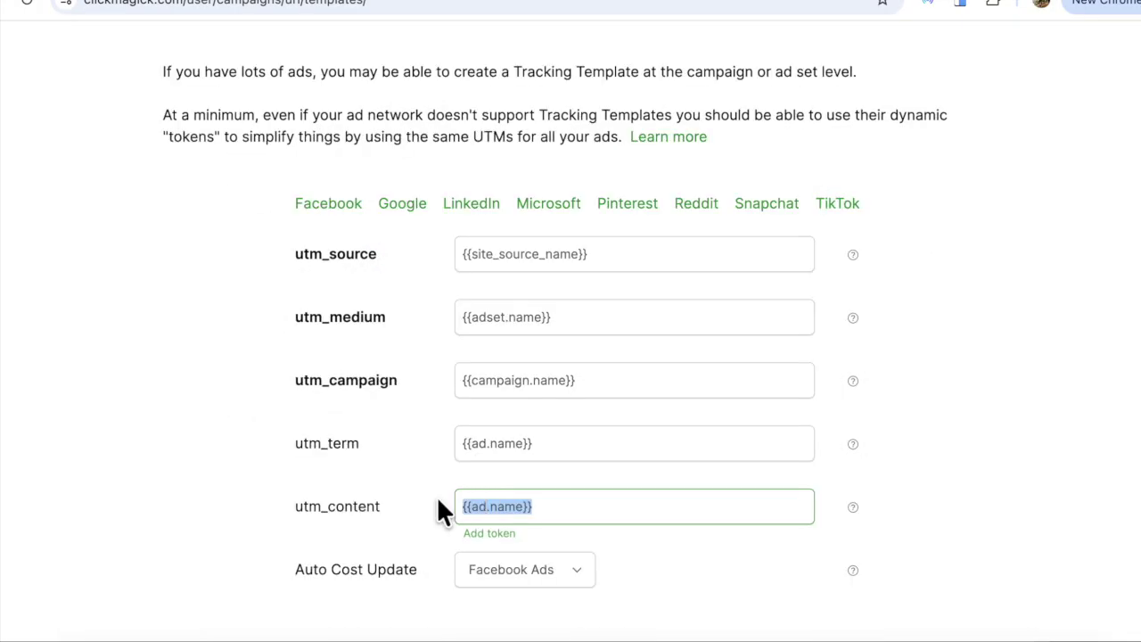
# - Replace the utm_content value in the tracking template with the Facebook Ads token {{placement}}
pyautogui.press('BackSpace')
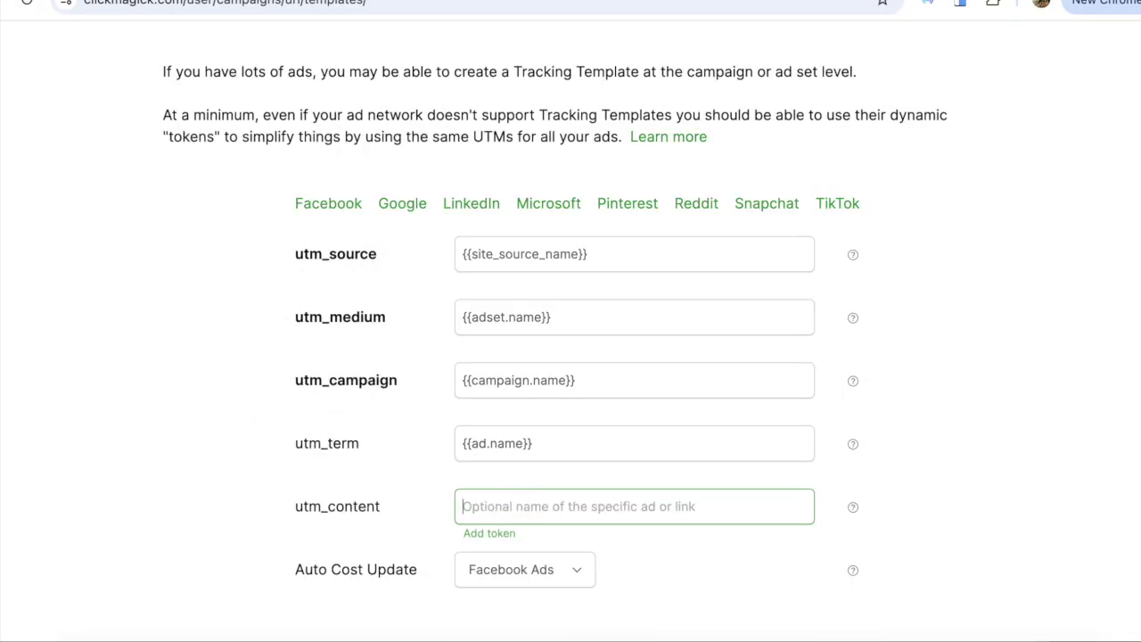
pyautogui.click(474, 534)
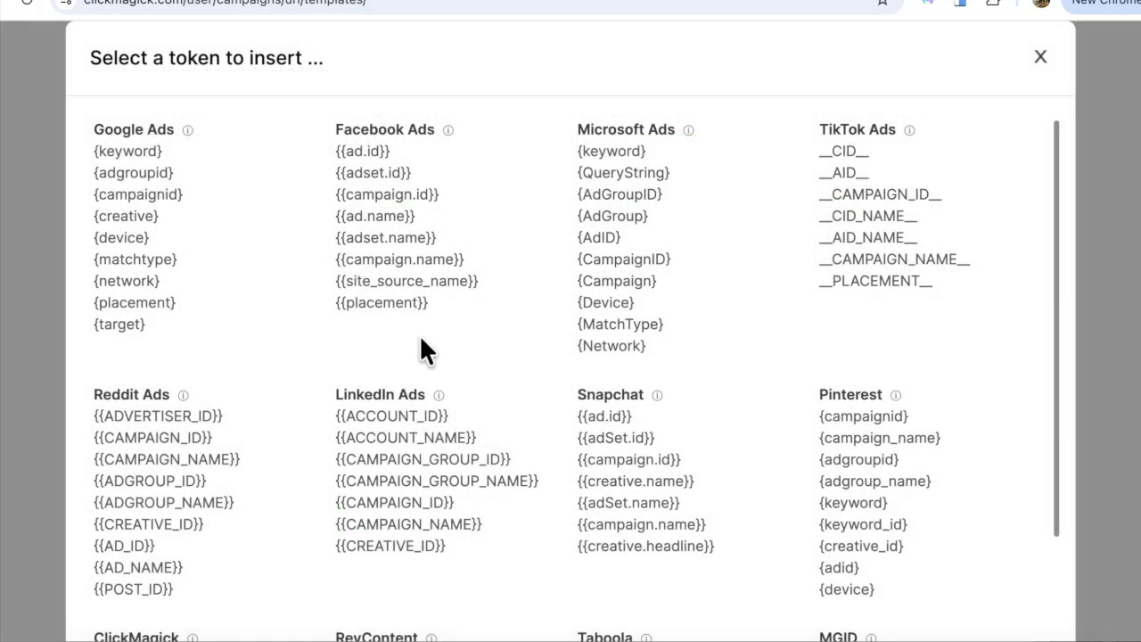
pyautogui.click(382, 302)
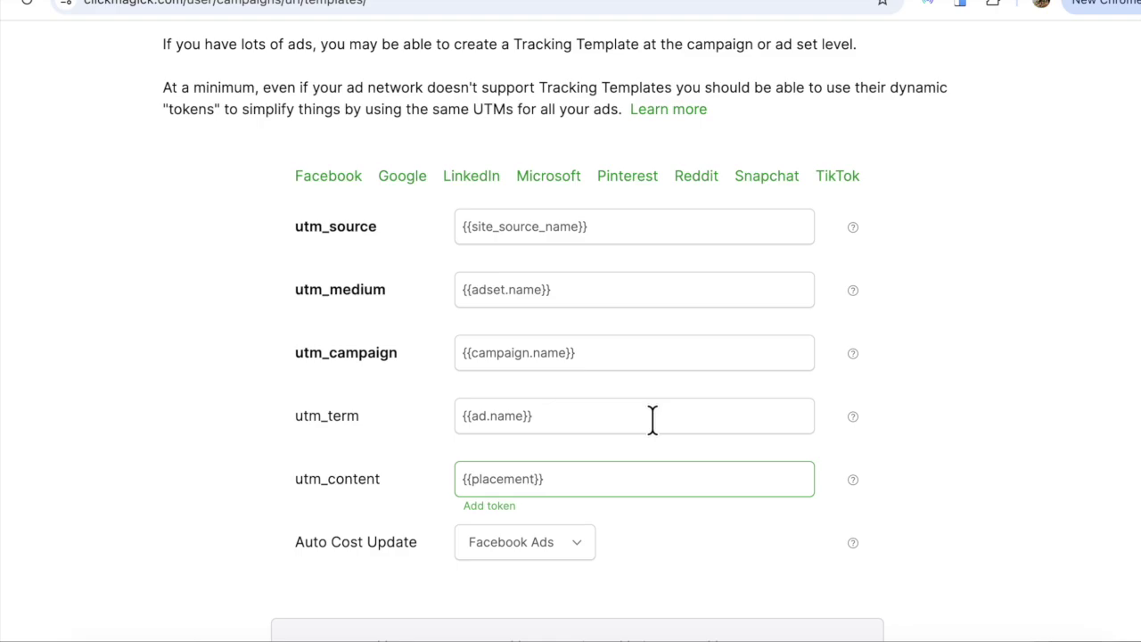
# - Copy the finished tracking template and paste it into the URL parameters of Ad1 in Meta Ads Manager
pyautogui.scroll(-4, 653, 419)
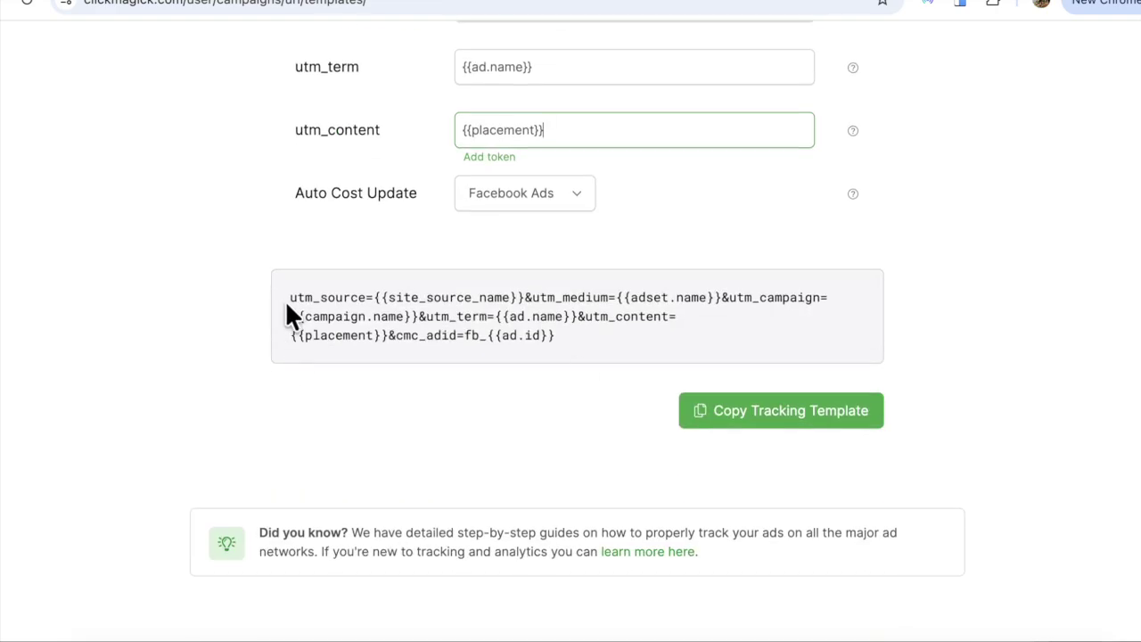
pyautogui.click(746, 414)
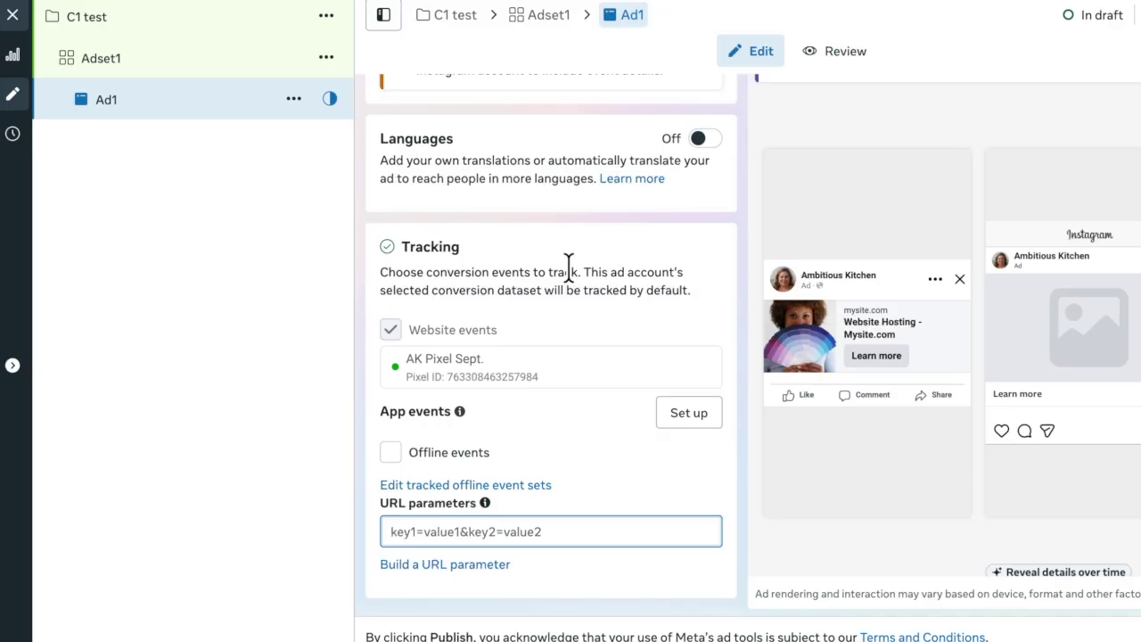
pyautogui.rightClick(422, 532)
pyautogui.click(445, 504)
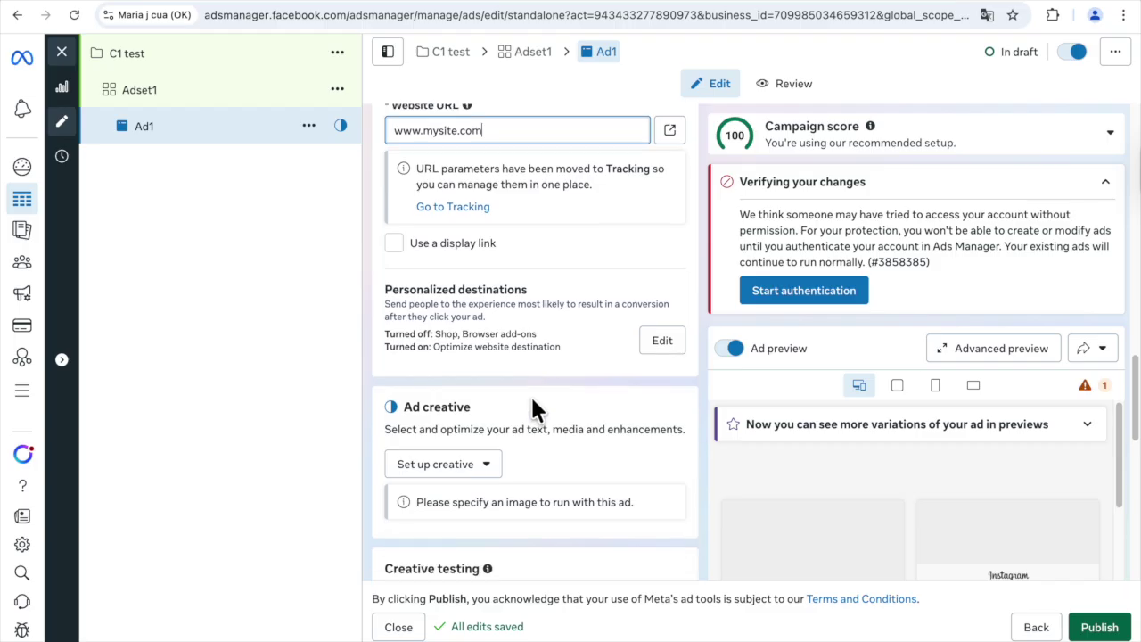
# - Start setting up the creative of Ad1 as an image ad
pyautogui.scroll(-2, 532, 407)
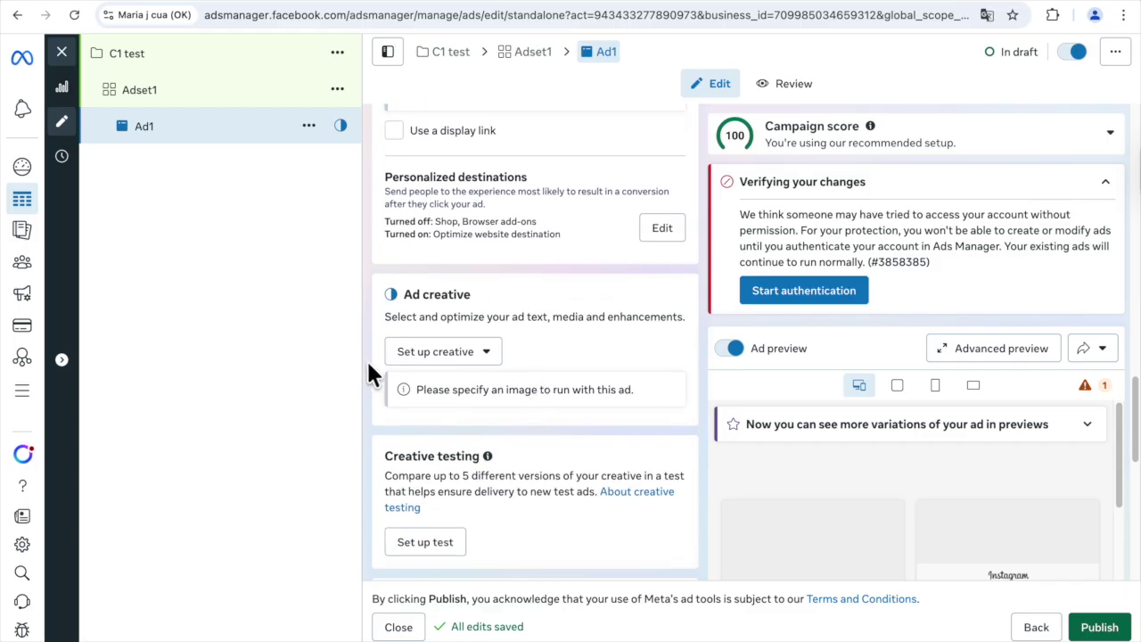
pyautogui.click(486, 358)
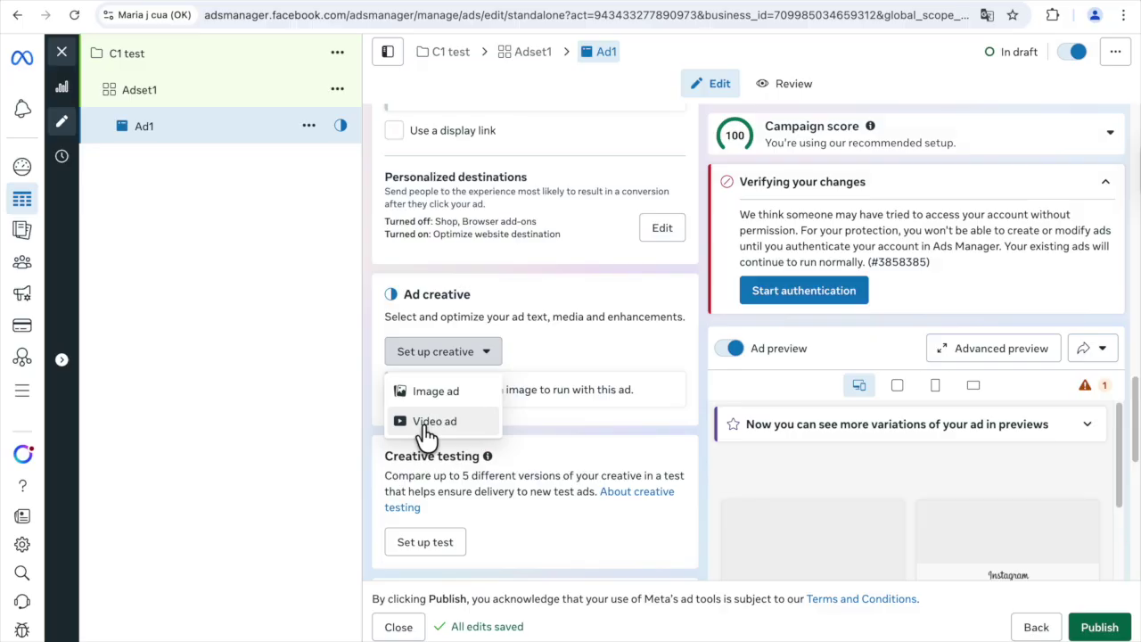
pyautogui.scroll(3, 534, 377)
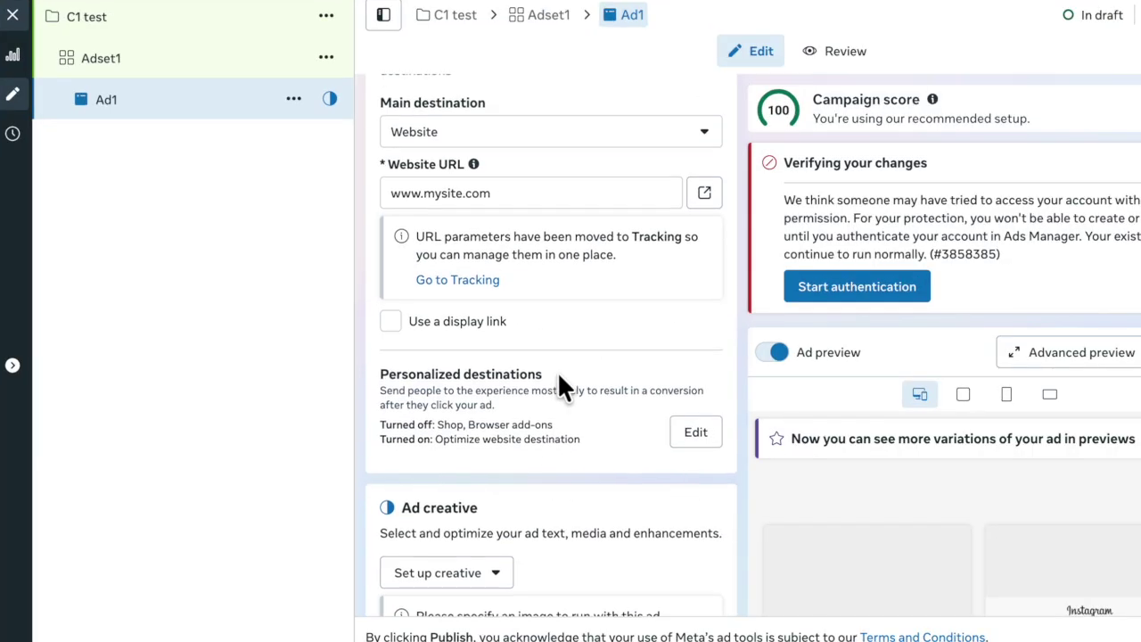
pyautogui.scroll(-2, 541, 369)
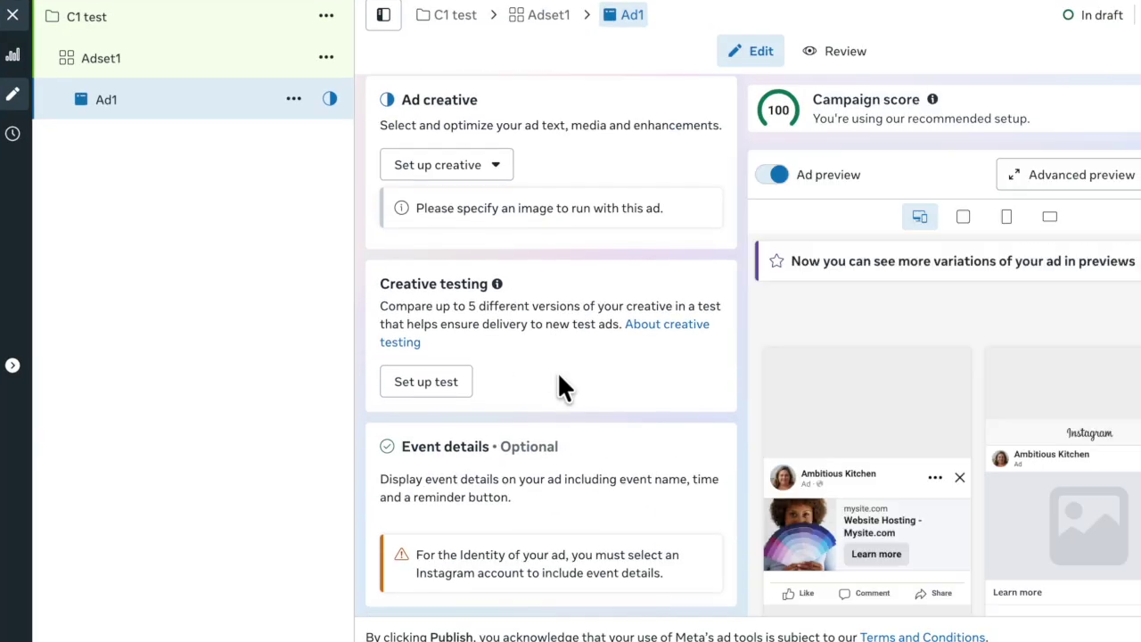
pyautogui.scroll(-5, 558, 381)
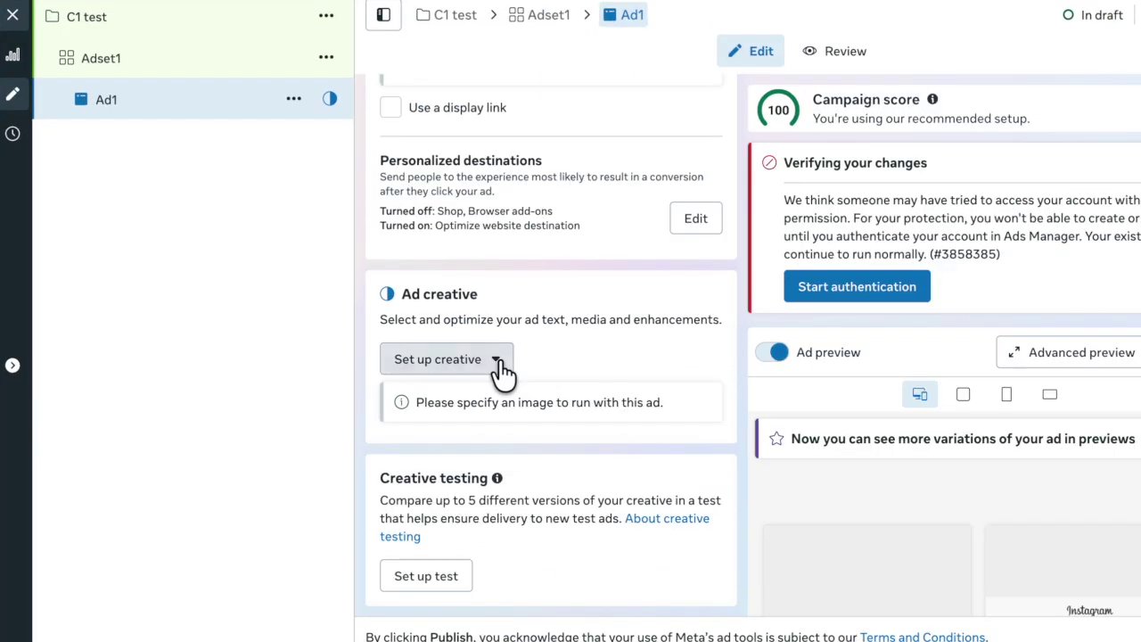
pyautogui.click(499, 366)
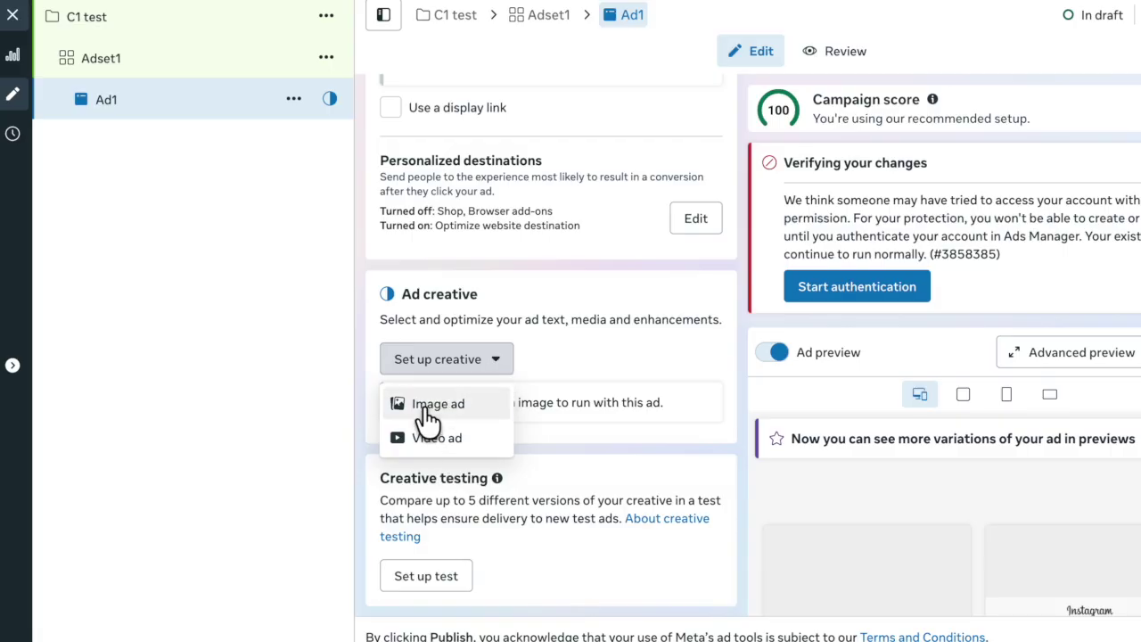
pyautogui.click(421, 404)
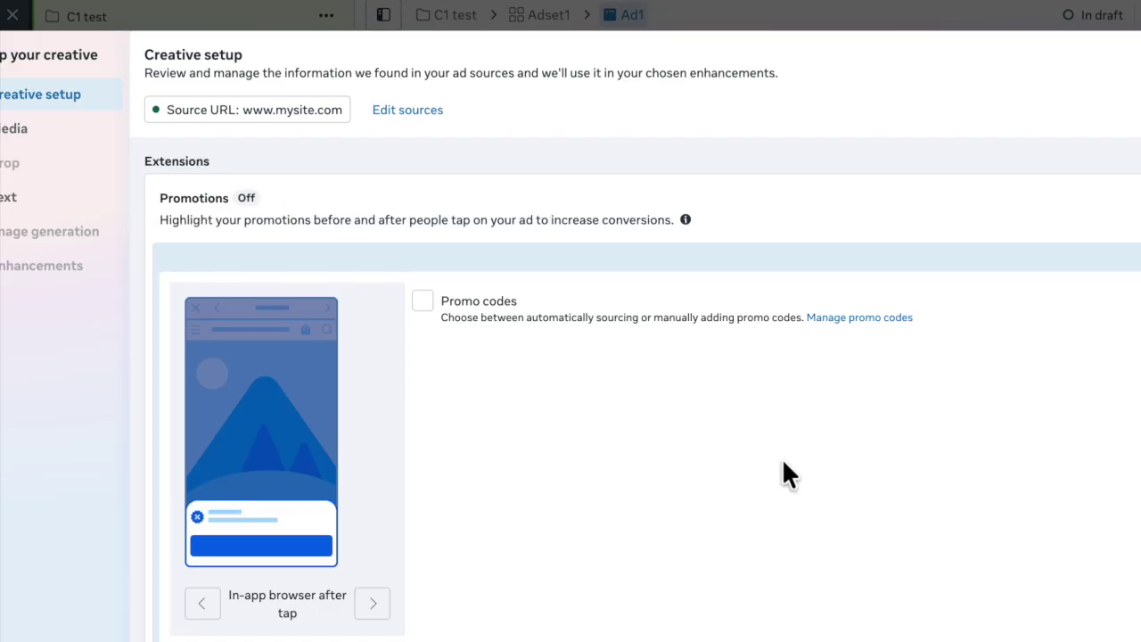
# - Turn off site links in the ad's creative setup and continue to the media selection
pyautogui.scroll(-5, 783, 456)
pyautogui.scroll(-3, 300, 268)
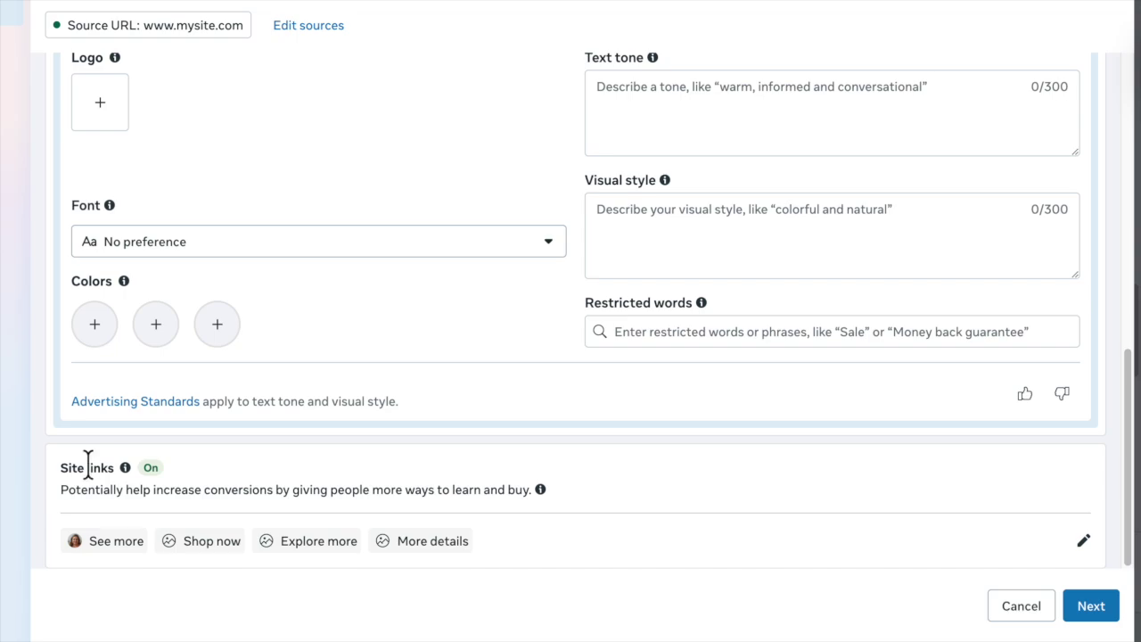
pyautogui.click(1082, 546)
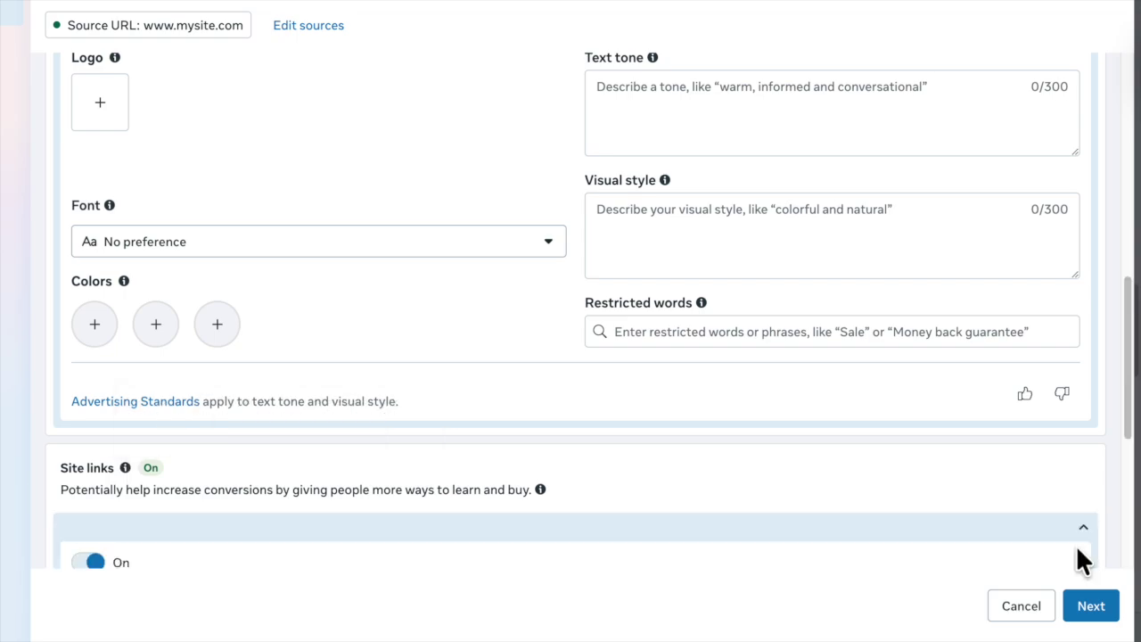
pyautogui.scroll(-1, 232, 472)
pyautogui.click(82, 479)
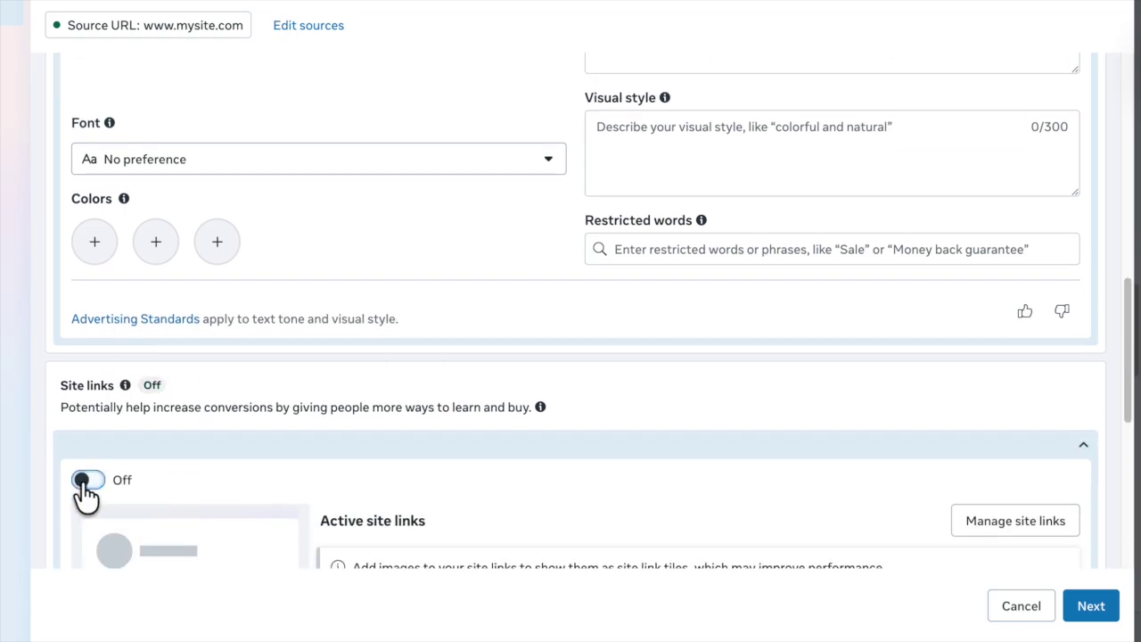
pyautogui.click(1089, 610)
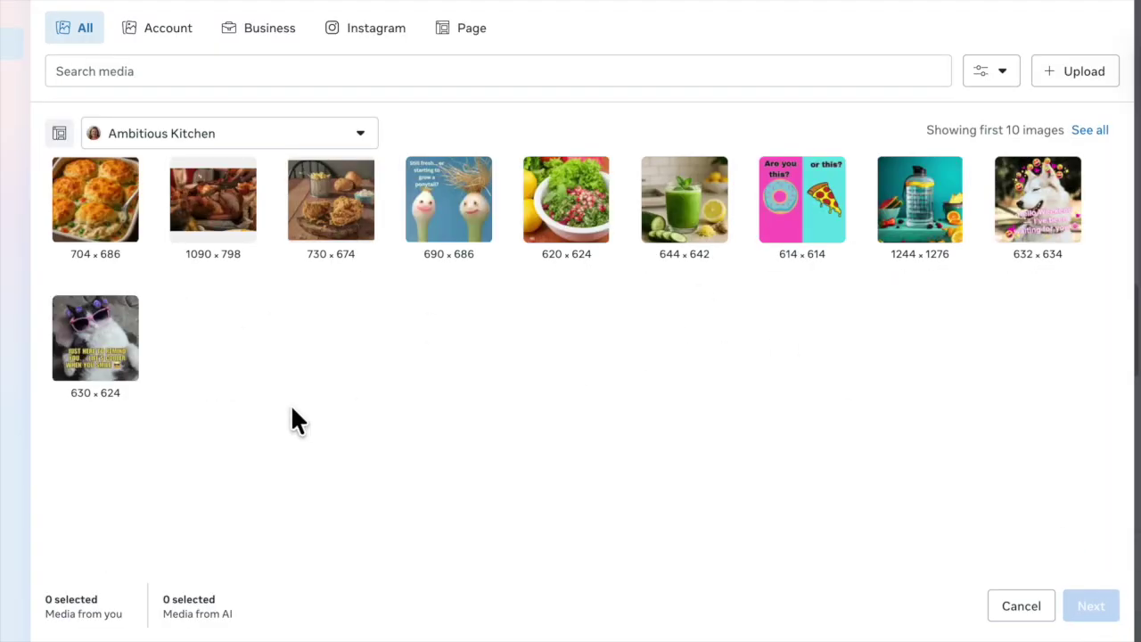
# - Choose the 644 × 642 green smoothie picture as the ad's media and keep the original crop for all placements
pyautogui.click(693, 213)
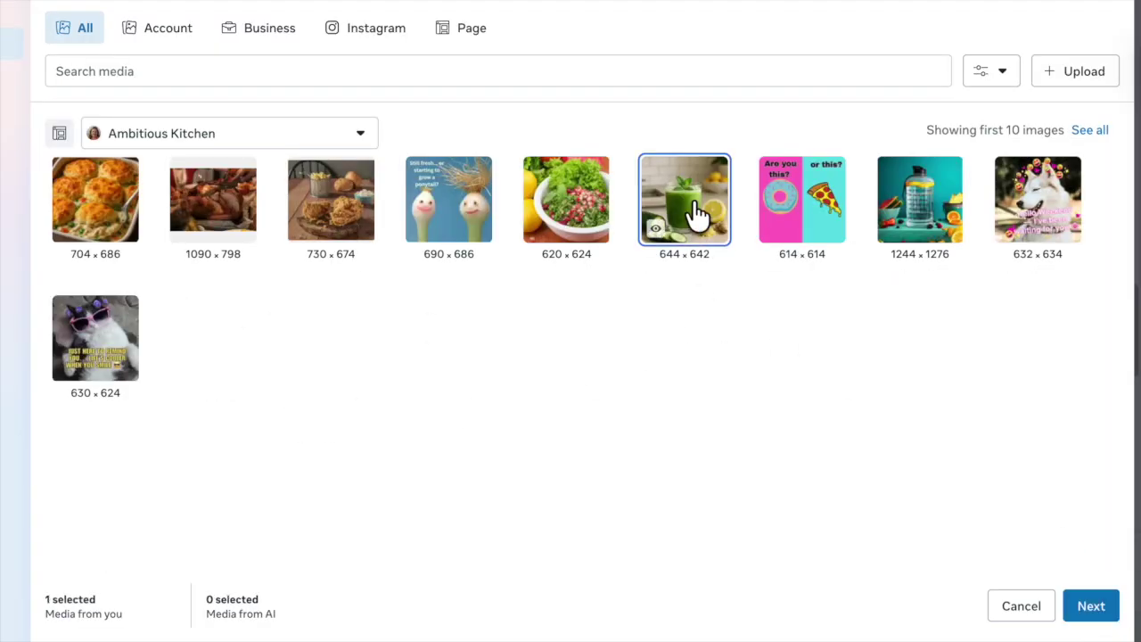
pyautogui.click(1086, 612)
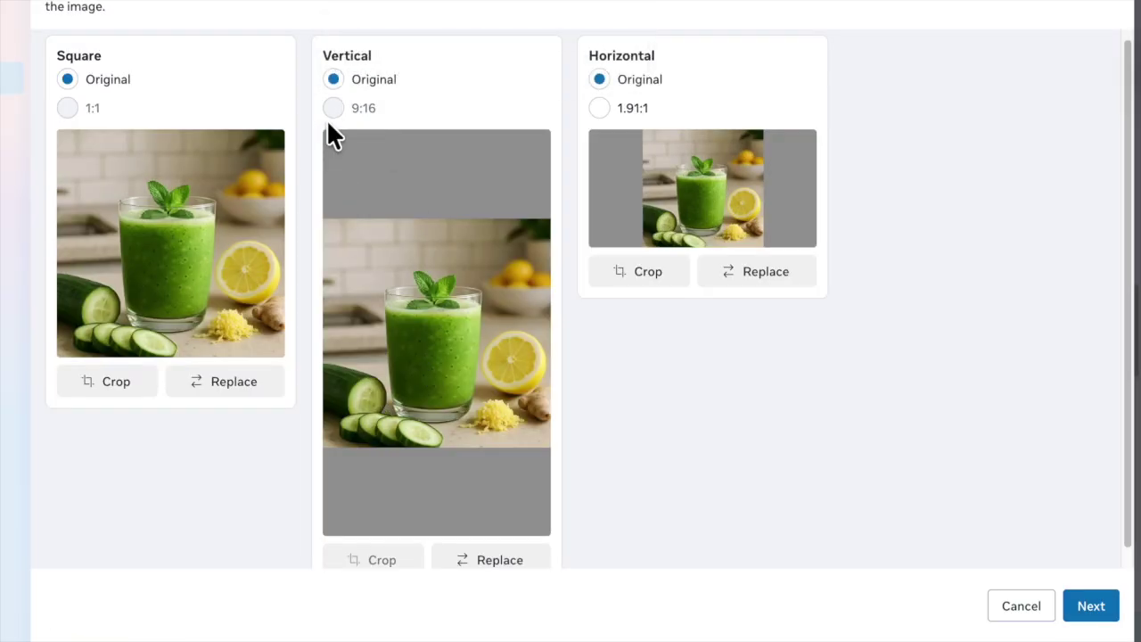
pyautogui.scroll(-1, 437, 295)
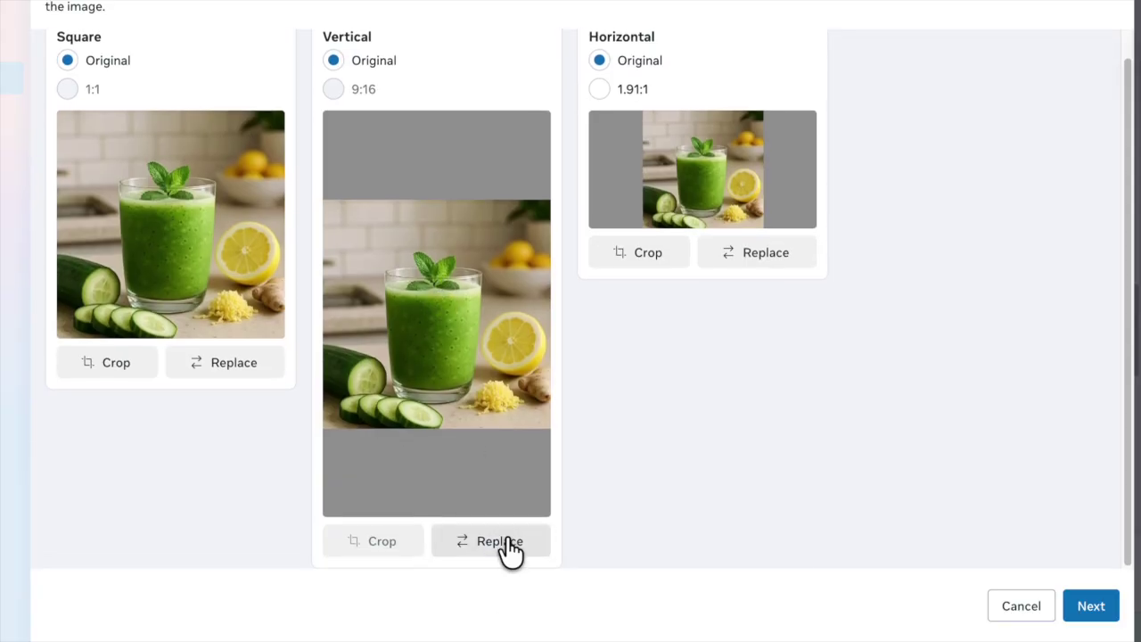
pyautogui.click(1074, 611)
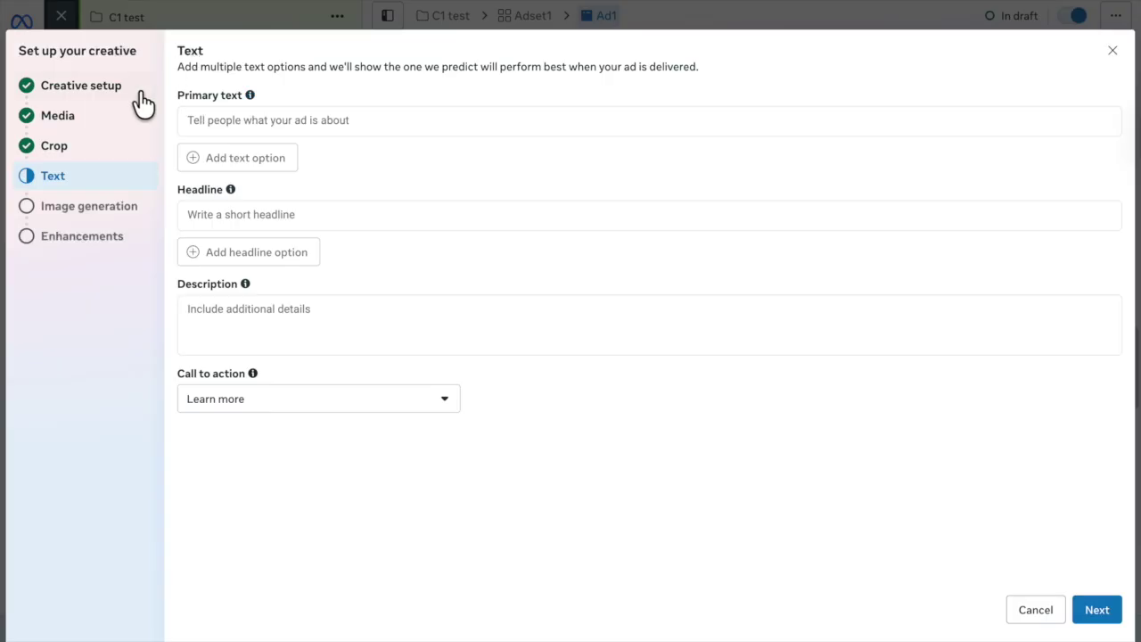
# - Enter "insert ad copy" as primary text and "headline" as the headline, keep the Learn more call to action, and skip the AI-generated images
pyautogui.click(189, 117)
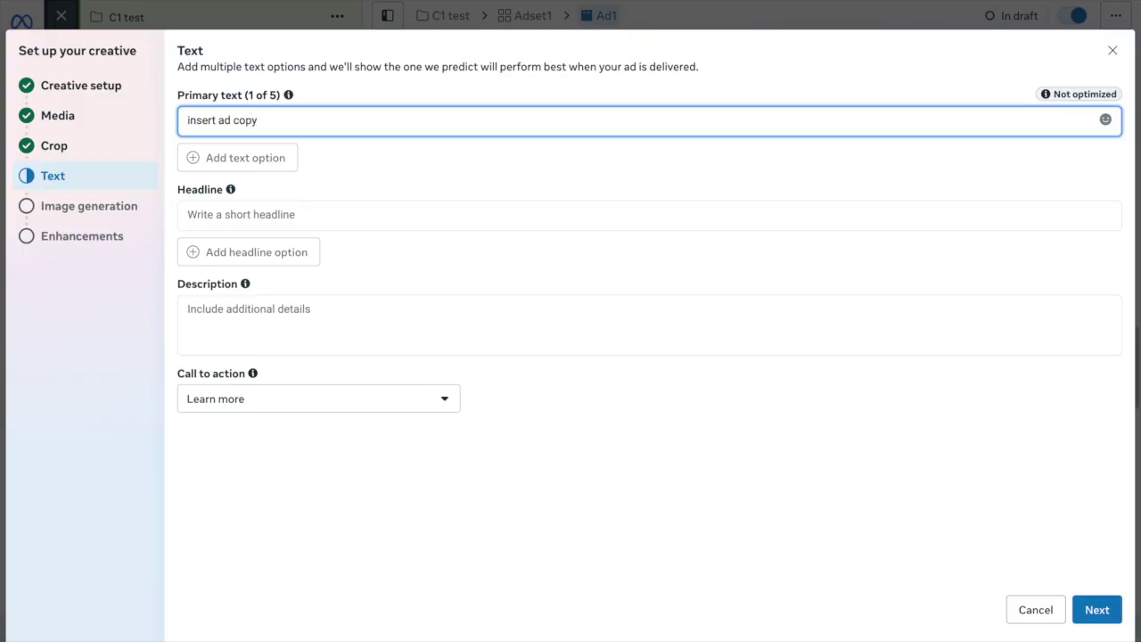
pyautogui.click(203, 213)
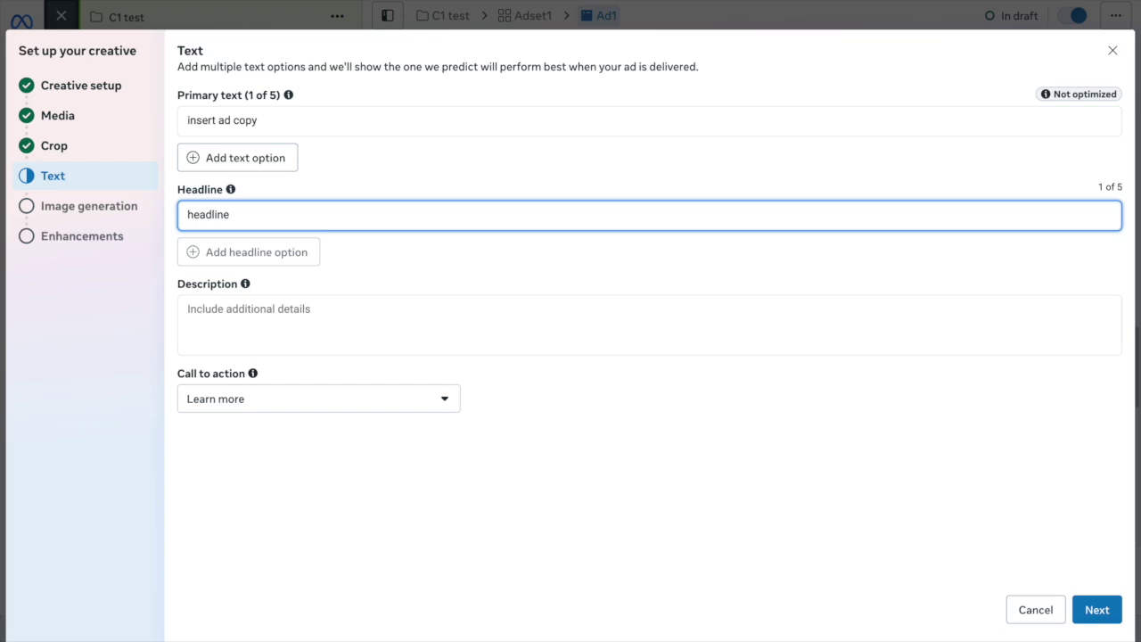
pyautogui.moveTo(253, 371)
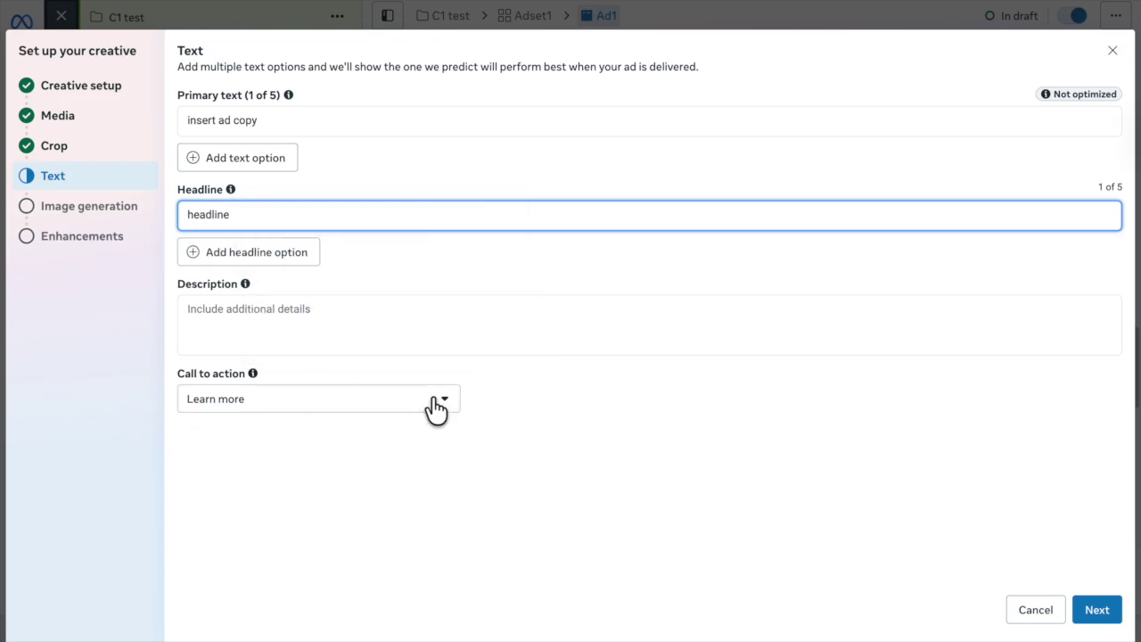
pyautogui.click(1097, 613)
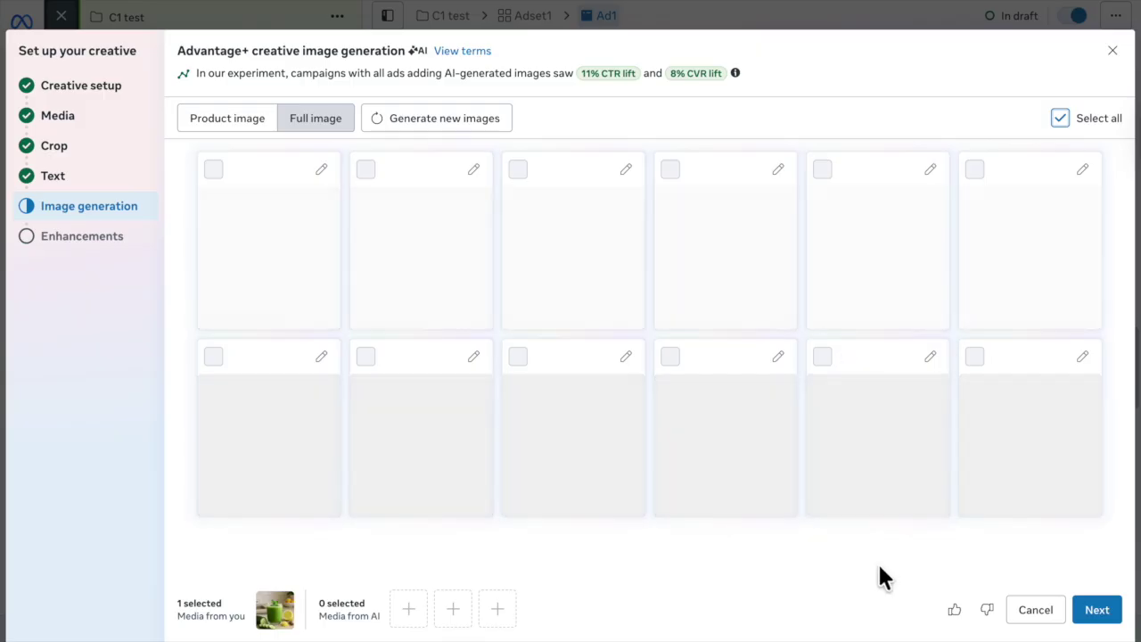
pyautogui.click(1098, 614)
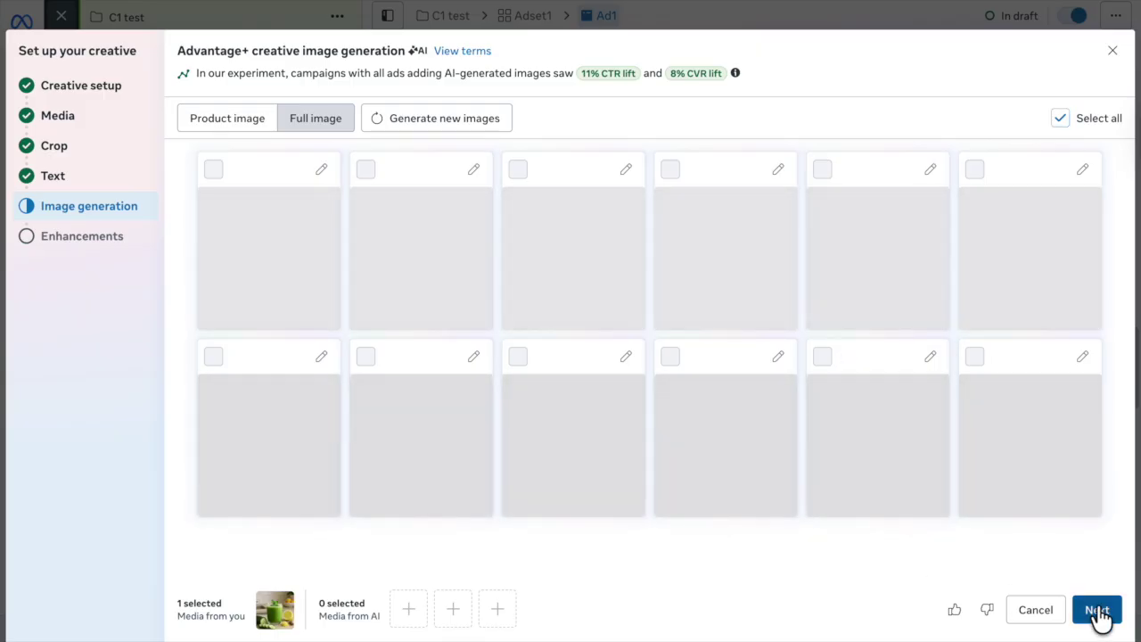
# - Turn off the Add overlays, Add music and Text improvements creative enhancements
pyautogui.scroll(-5, 735, 431)
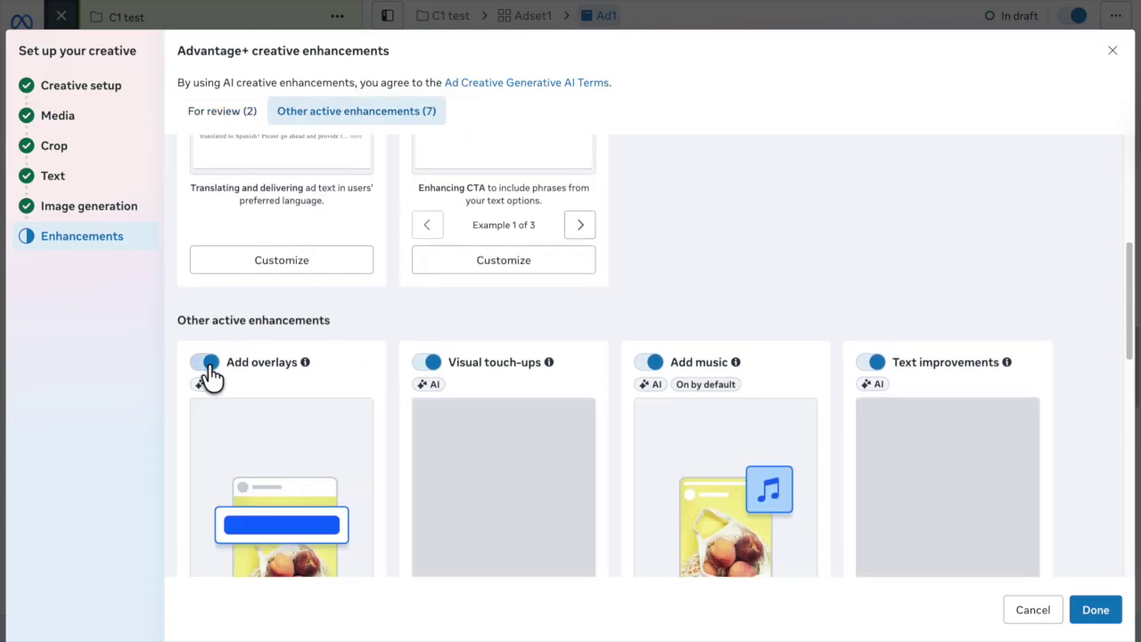
pyautogui.click(207, 364)
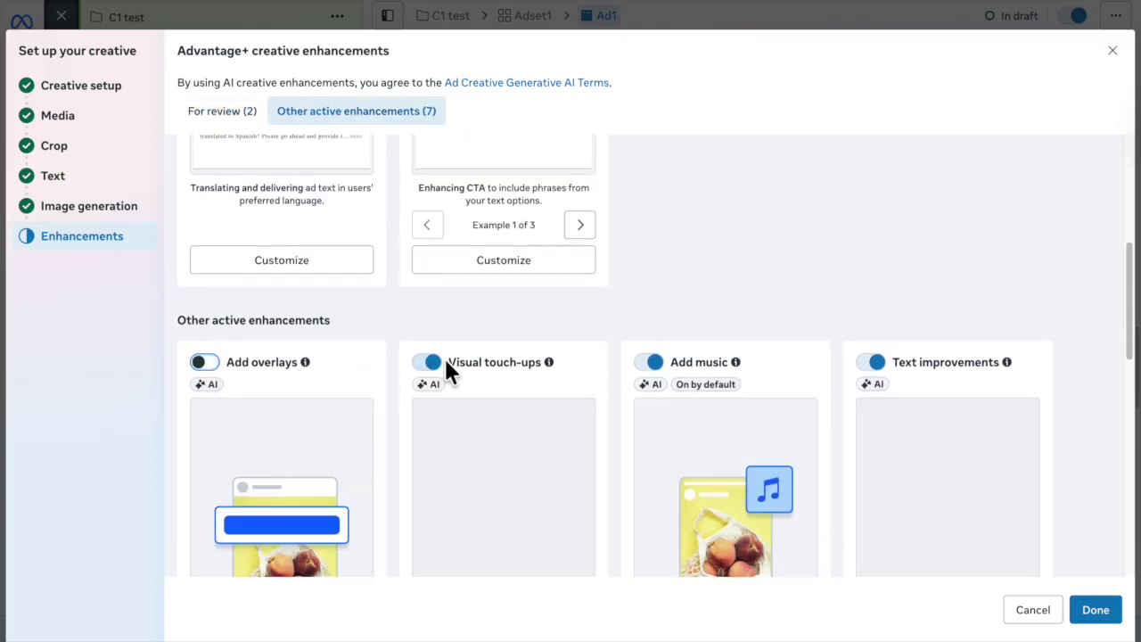
pyautogui.click(653, 366)
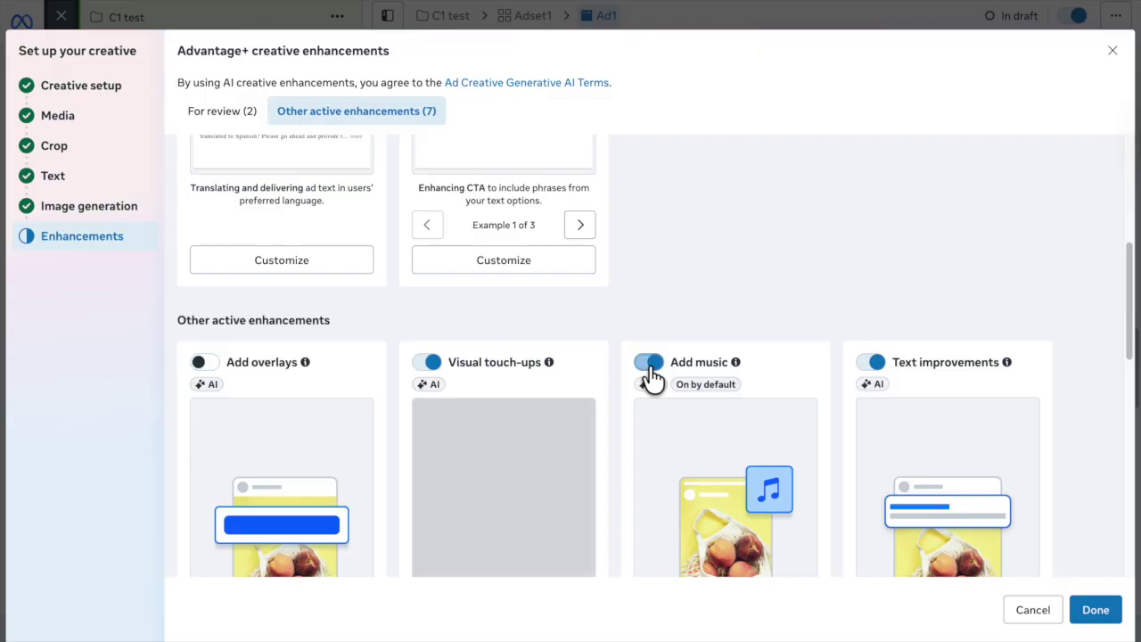
pyautogui.click(871, 365)
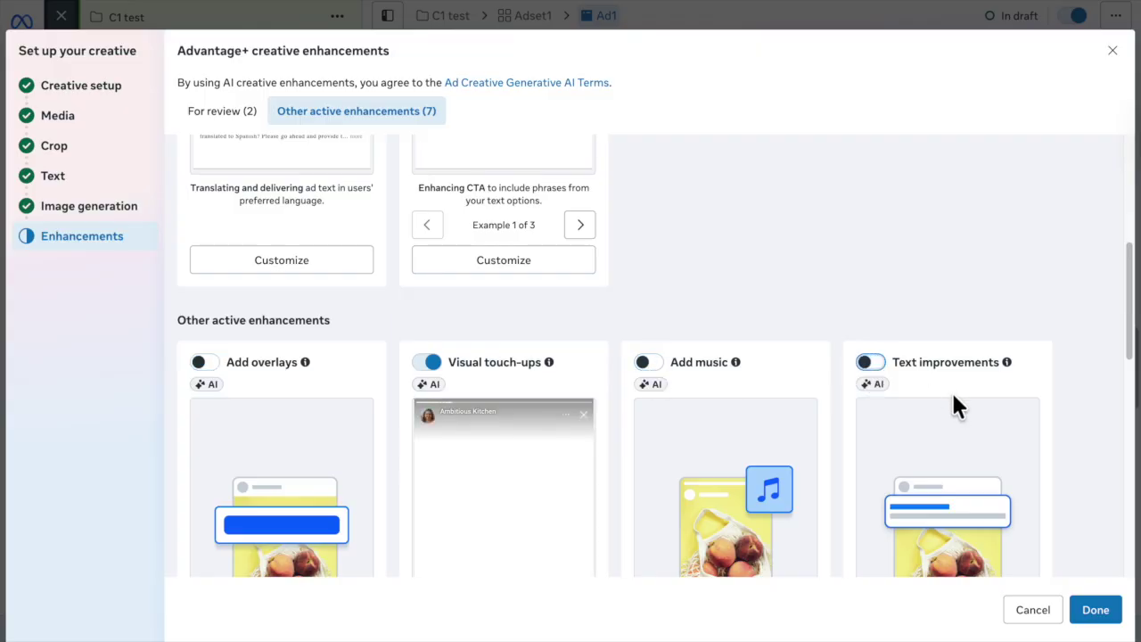
# - Turn off the Add animation and Adapt multi-image enhancements and finish the creative setup of Ad1
pyautogui.scroll(-5, 950, 391)
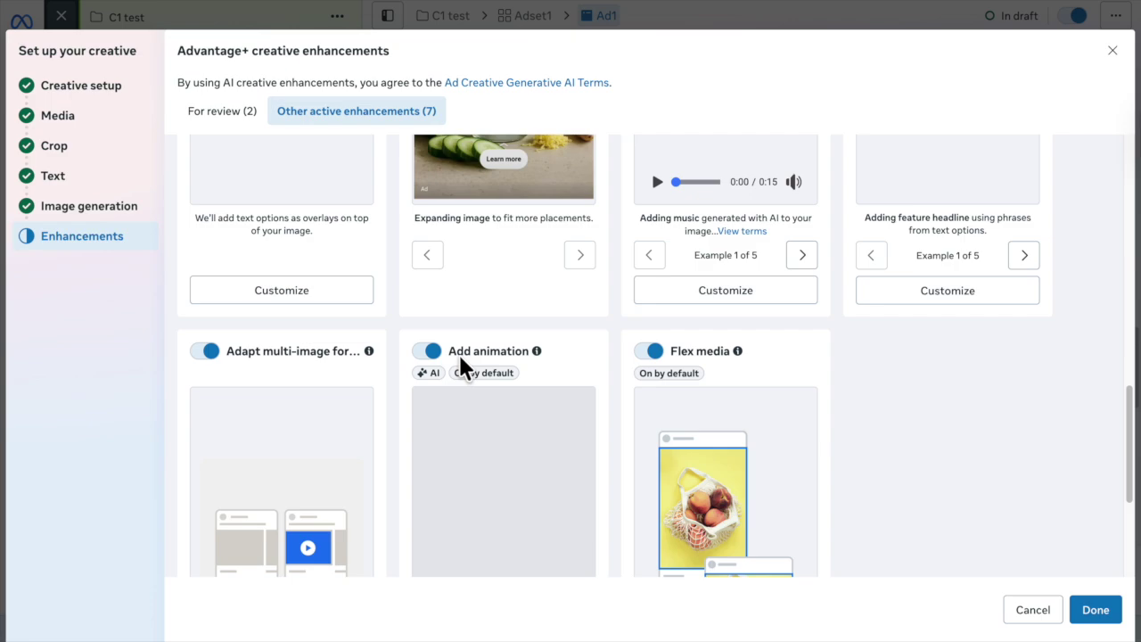
pyautogui.click(432, 353)
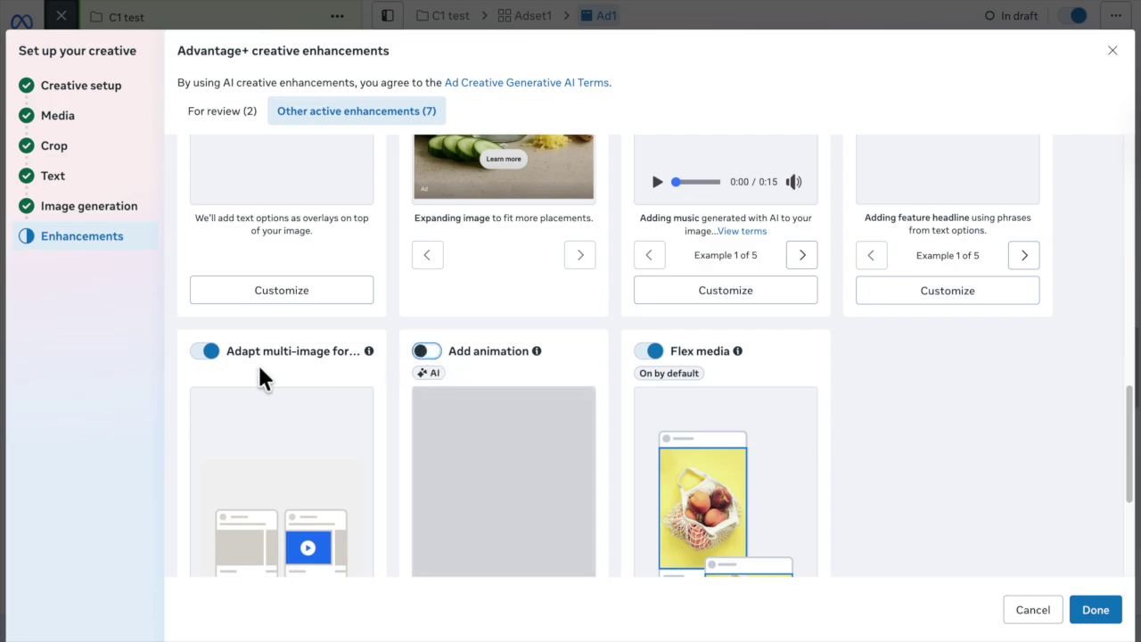
pyautogui.click(204, 352)
pyautogui.scroll(-1, 813, 470)
pyautogui.scroll(-3, 813, 467)
pyautogui.click(1093, 609)
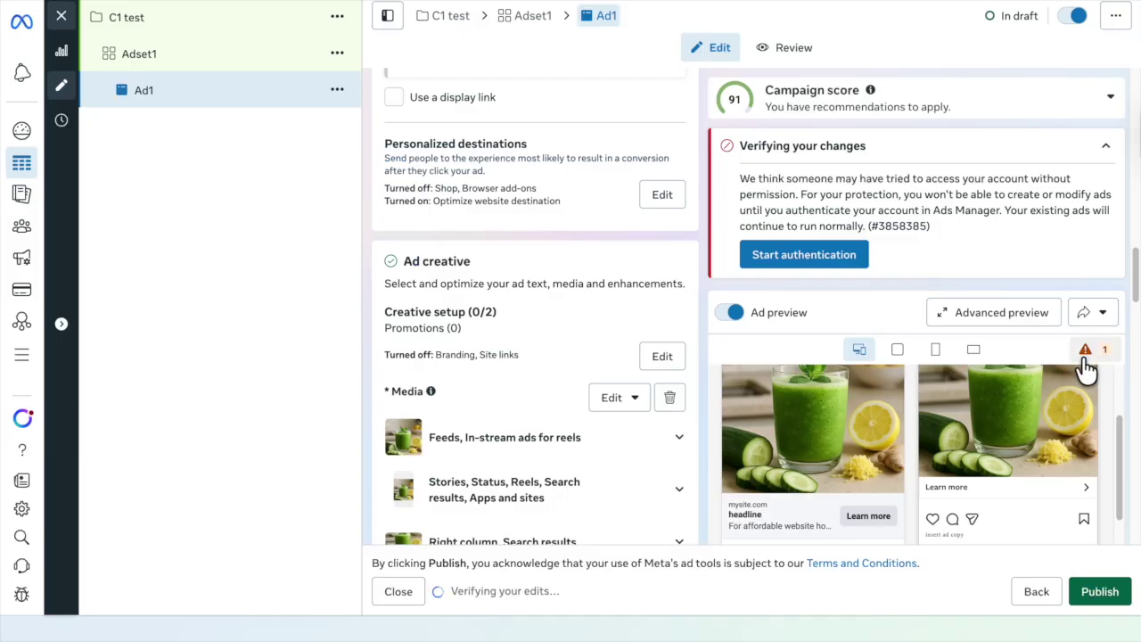
# - Check the warning on Ad1's preview and look over the ad's creative source and format settings
pyautogui.click(1103, 352)
pyautogui.scroll(-1, 955, 454)
pyautogui.scroll(-1, 954, 451)
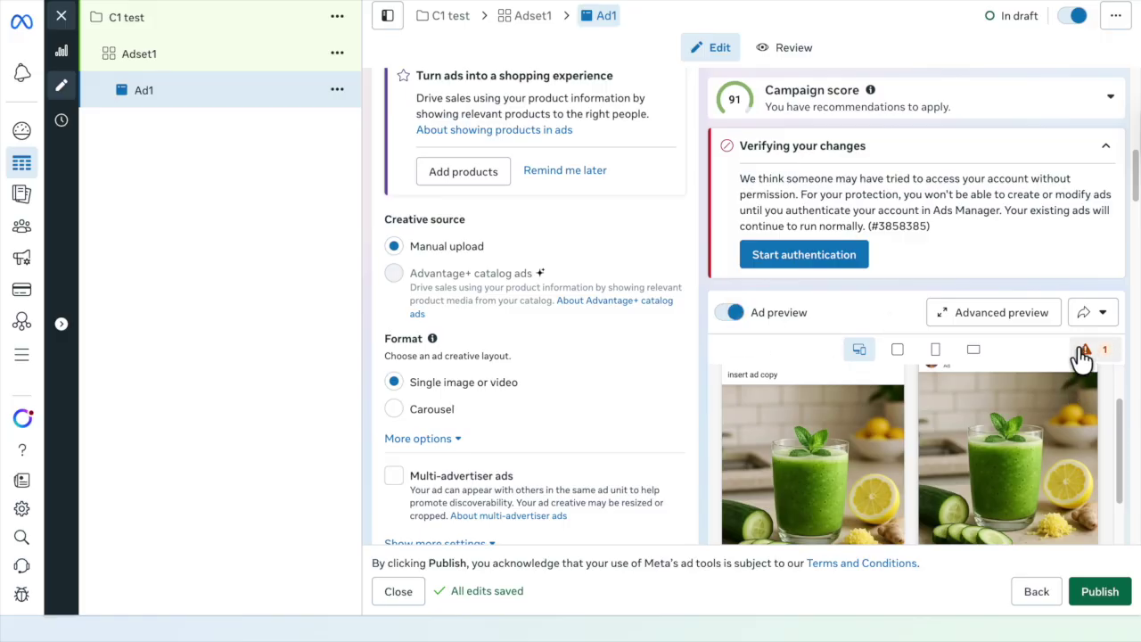
pyautogui.moveTo(1076, 365)
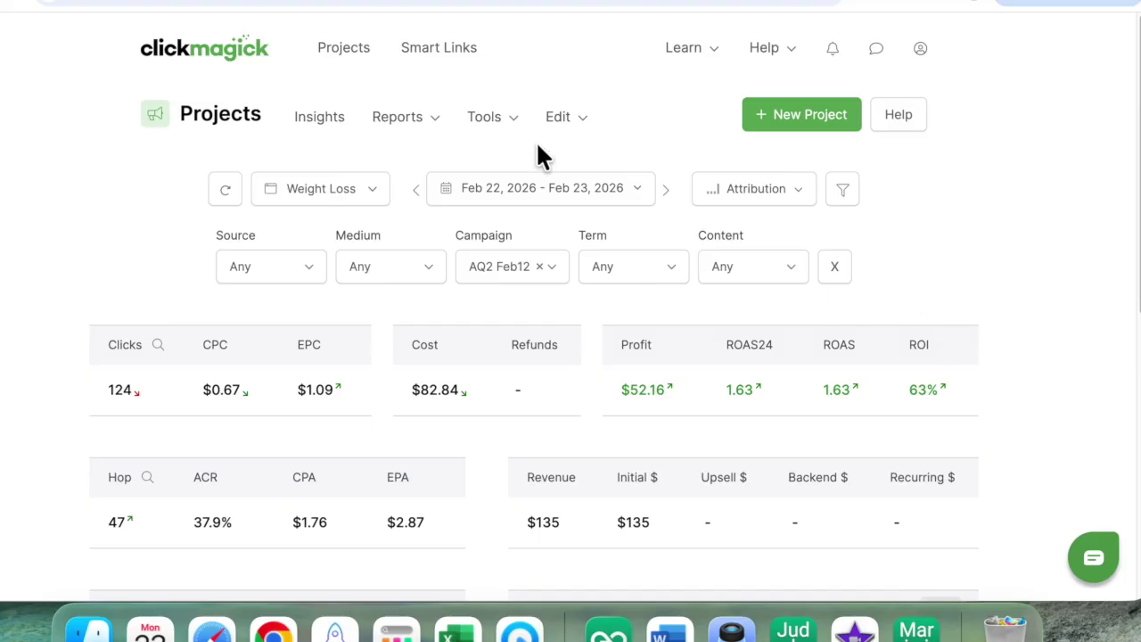
# - In ClickMagick, open the UTM Performance report with stats by Medium for campaign AQ2 Feb12 and examine each ad set's profit and ROI
pyautogui.click(406, 123)
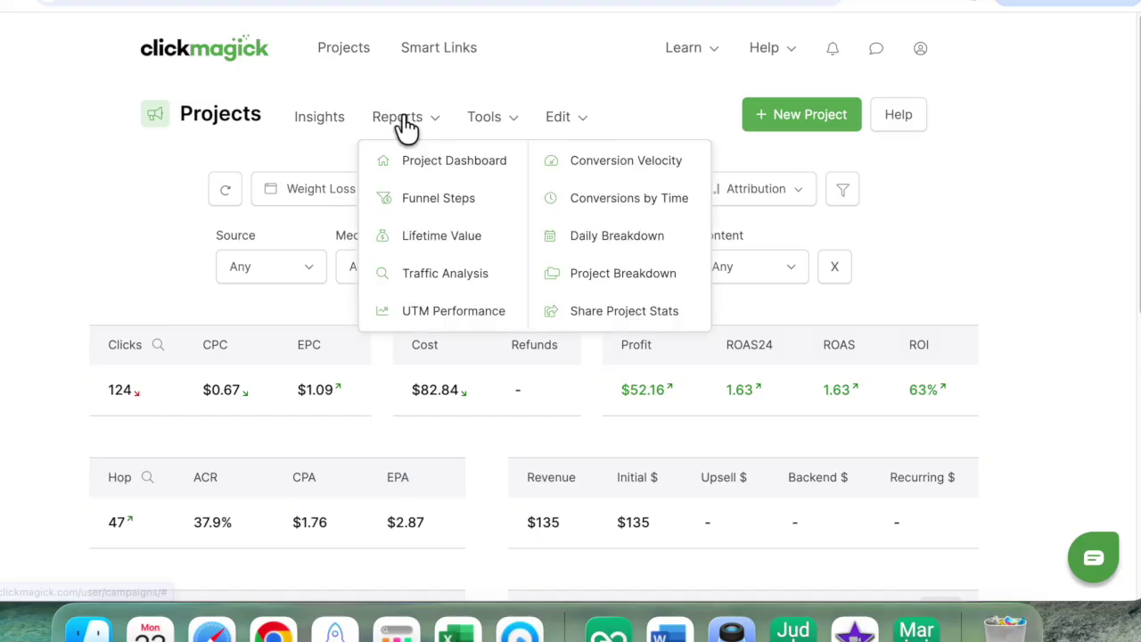
pyautogui.click(408, 312)
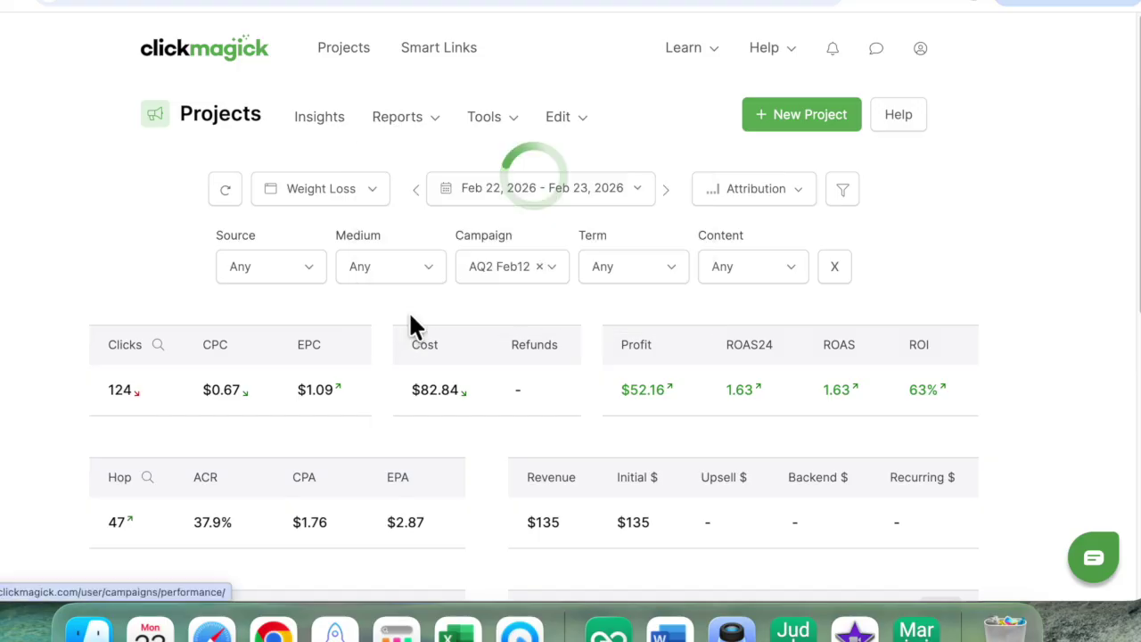
pyautogui.click(261, 289)
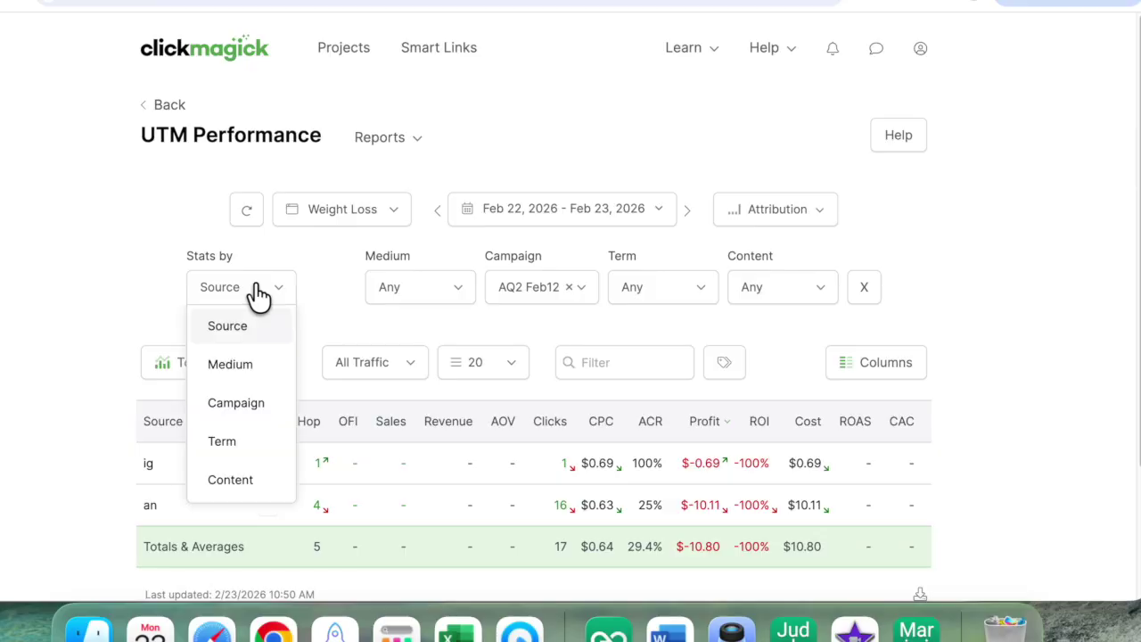
pyautogui.click(223, 363)
pyautogui.click(598, 294)
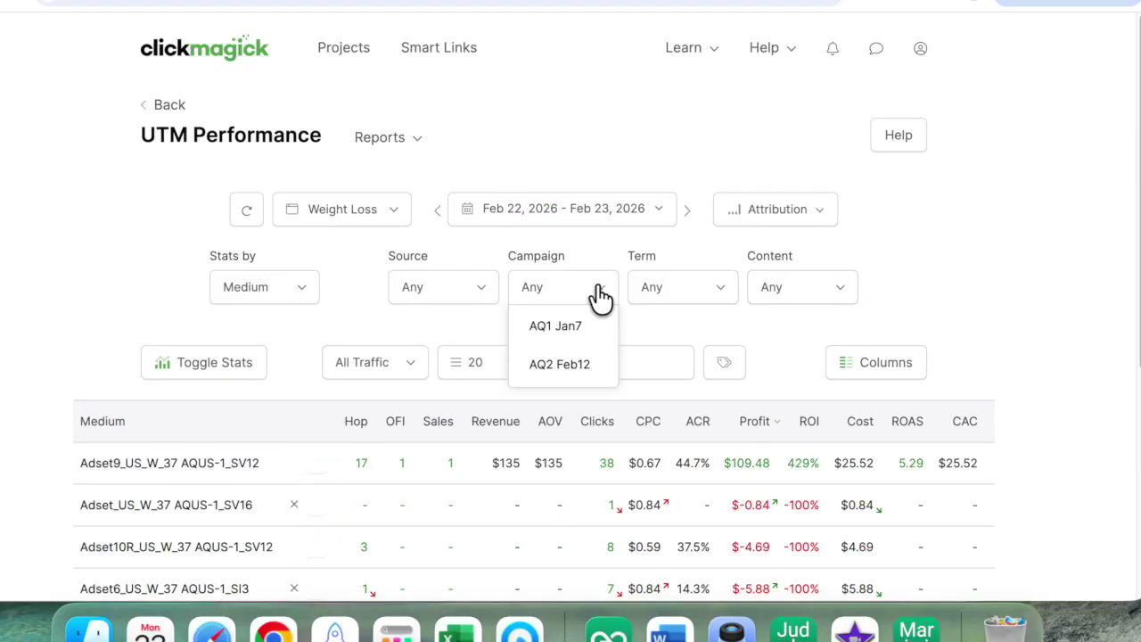
pyautogui.click(559, 365)
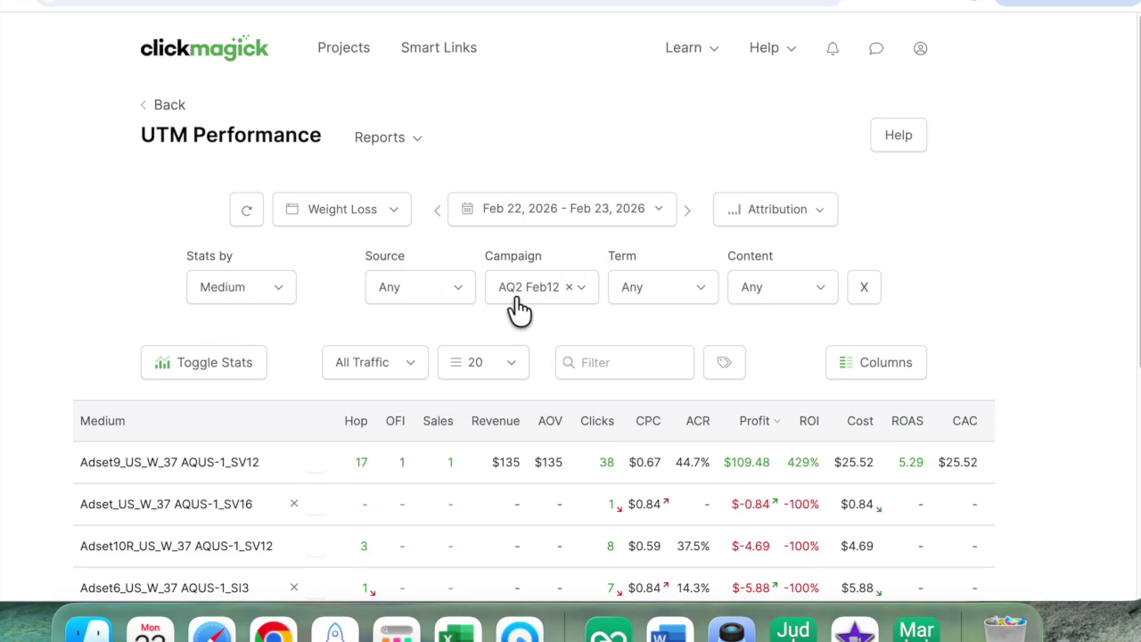
pyautogui.scroll(-1, 532, 312)
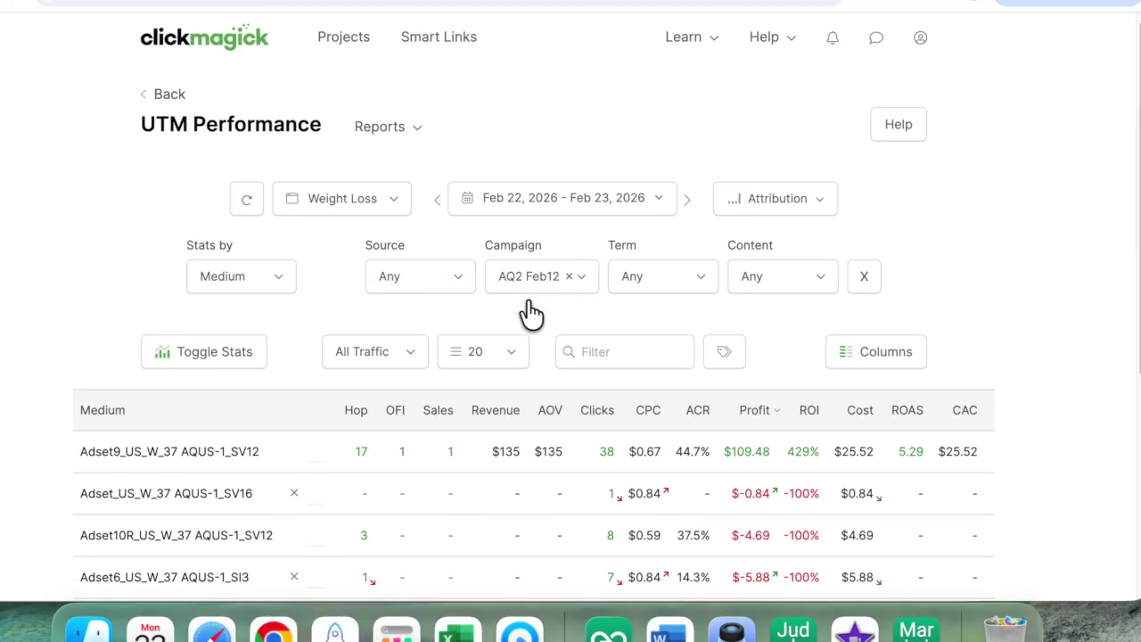
pyautogui.scroll(-2, 533, 312)
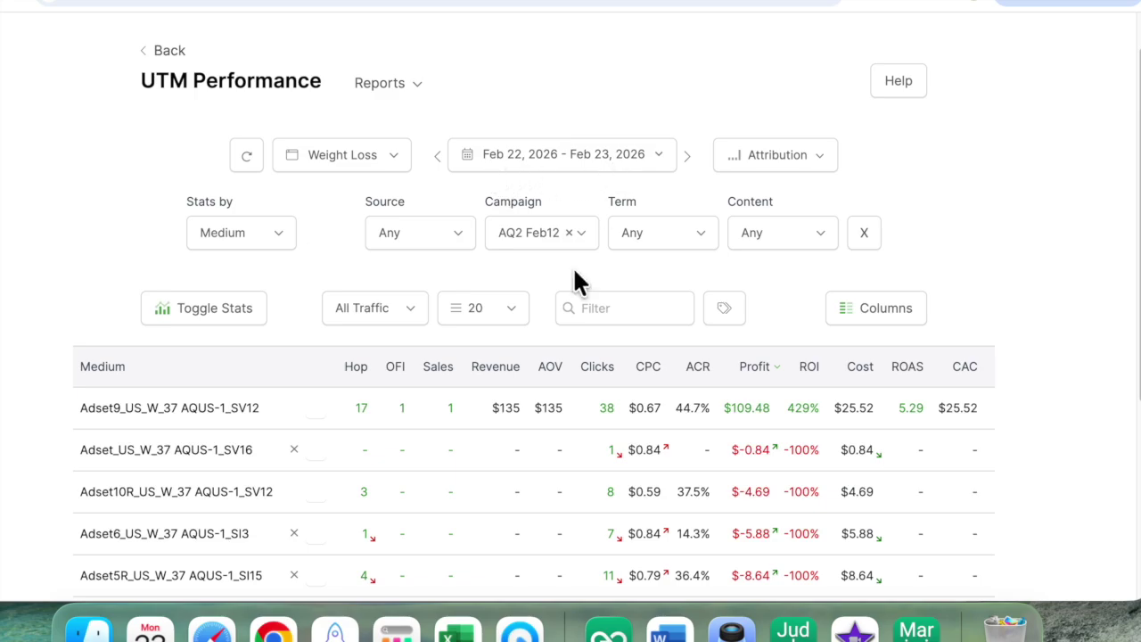
pyautogui.scroll(-5, 595, 431)
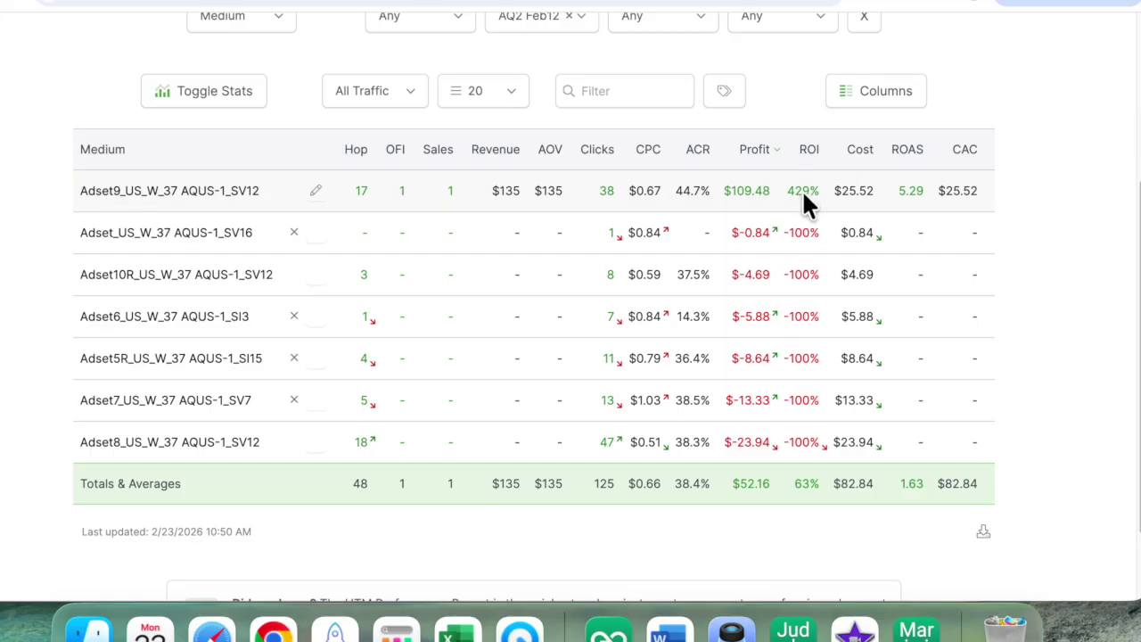
pyautogui.scroll(5, 801, 189)
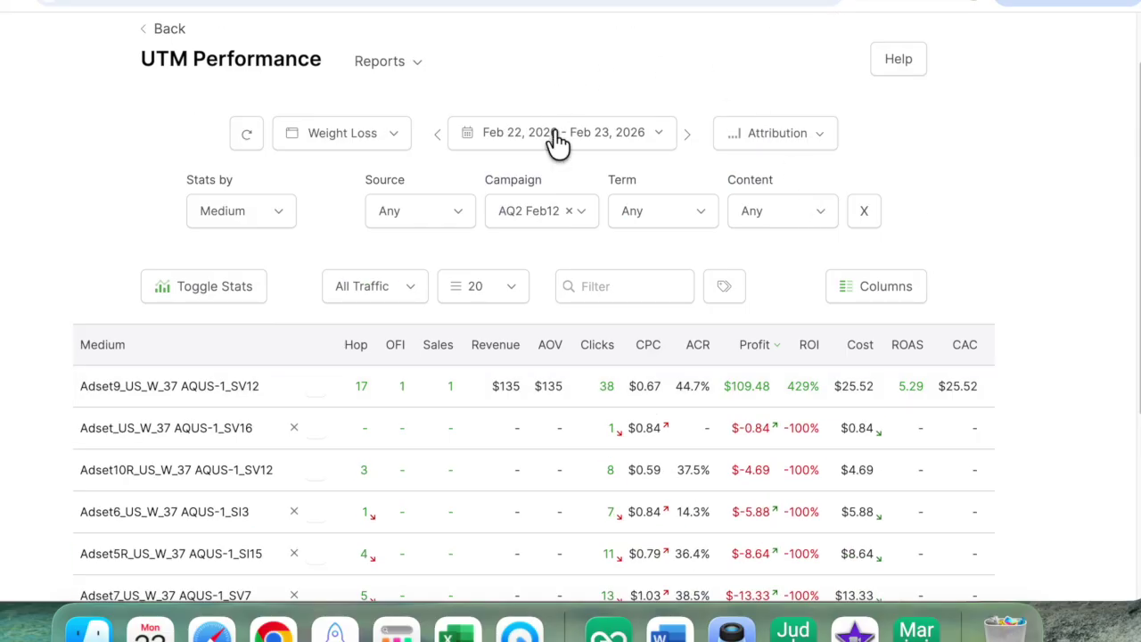
# - Set the report's date range to Feb 21, 2026 - Feb 23, 2026 and examine the ad sets' profit and the totals row
pyautogui.click(557, 141)
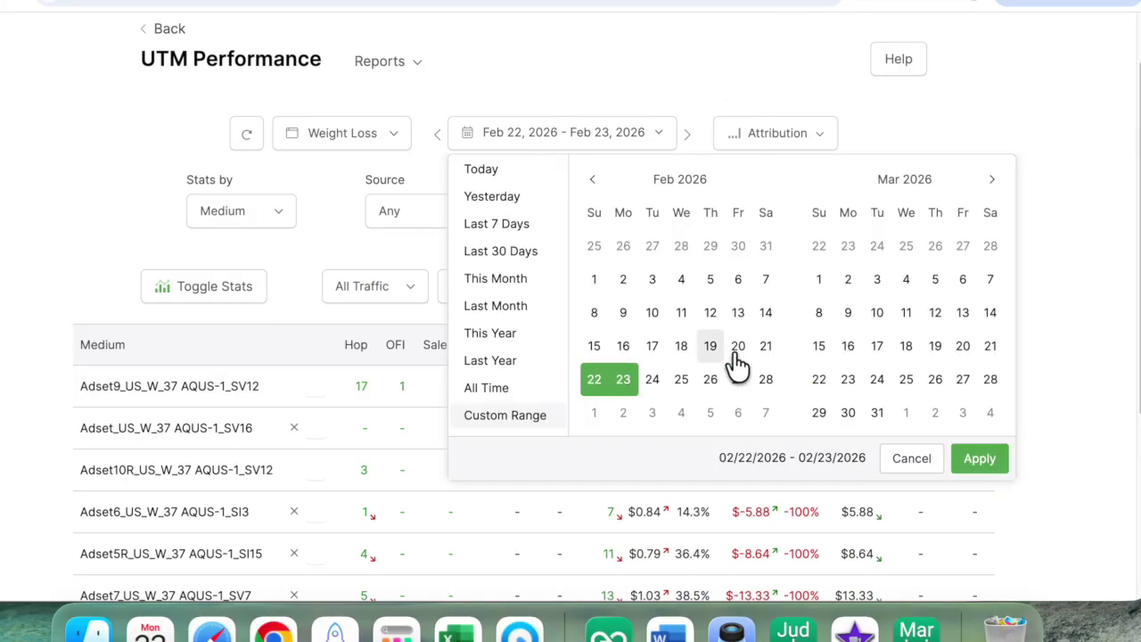
pyautogui.click(765, 345)
pyautogui.click(623, 379)
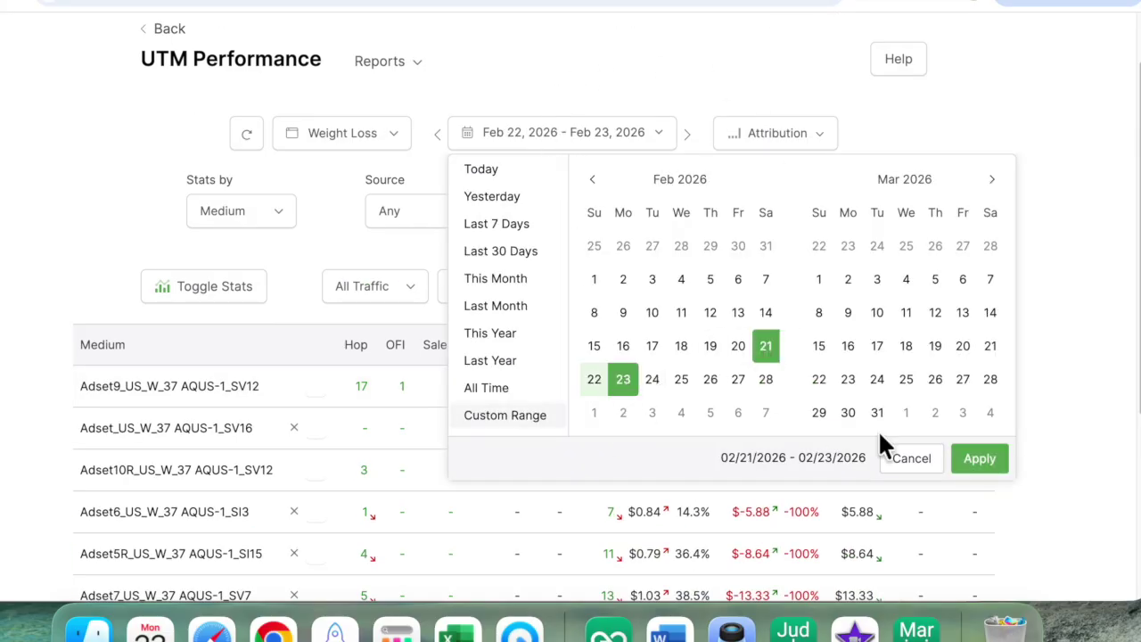
pyautogui.click(978, 459)
pyautogui.scroll(2, 669, 478)
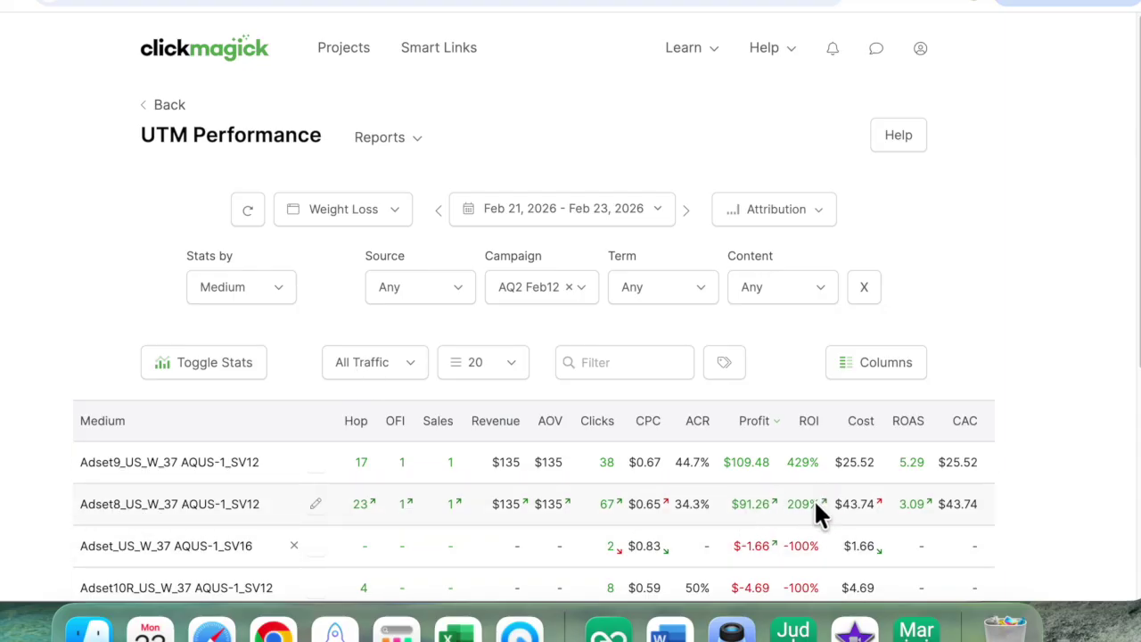
pyautogui.scroll(-5, 813, 503)
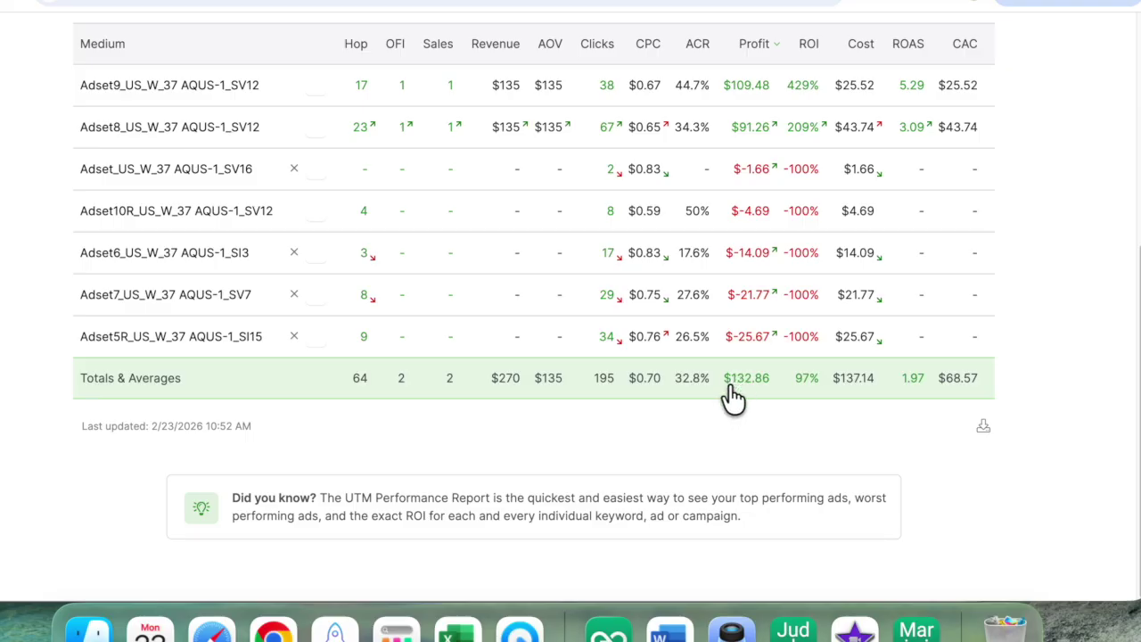
# - Break down the UTM Performance report by Term and examine each placement's sales, profit and ROI
pyautogui.scroll(5, 732, 397)
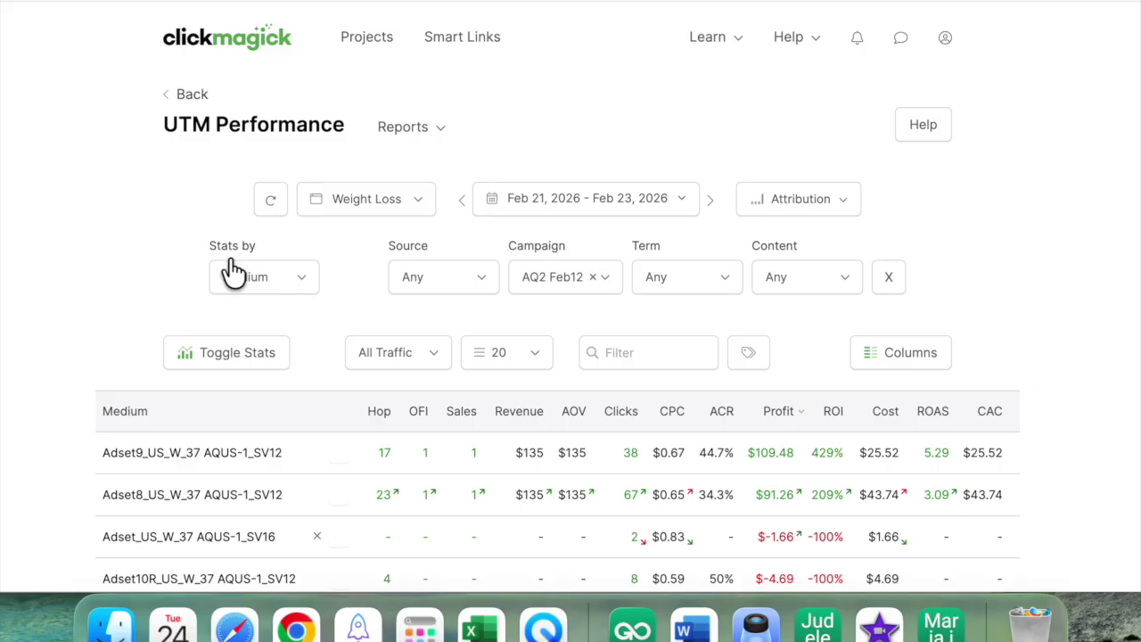
pyautogui.click(309, 283)
pyautogui.click(247, 436)
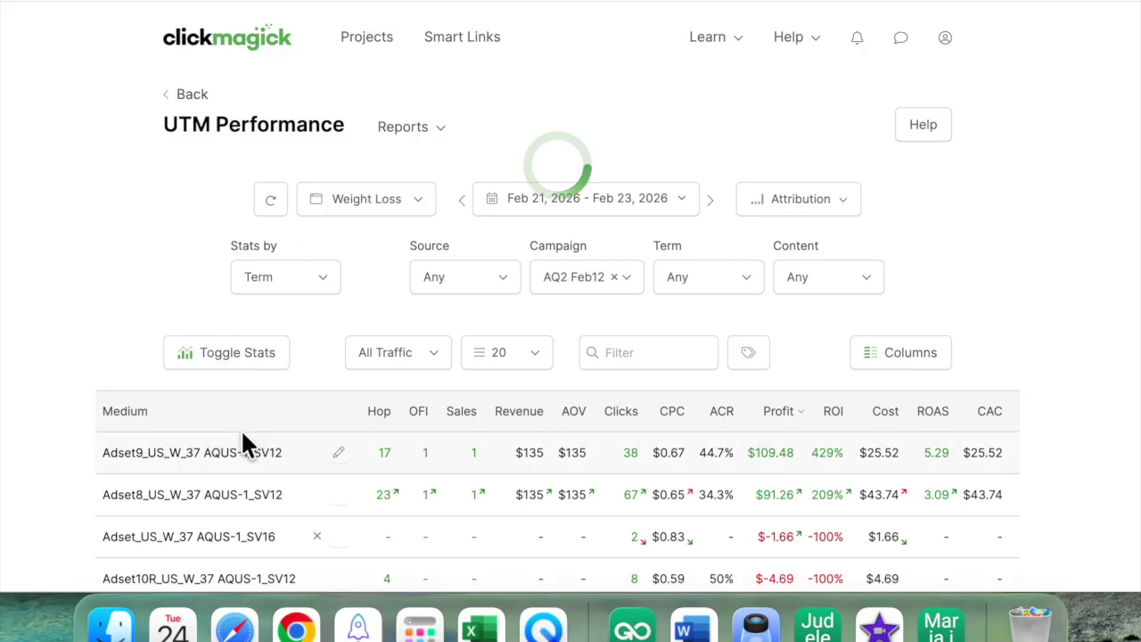
pyautogui.scroll(-2, 294, 348)
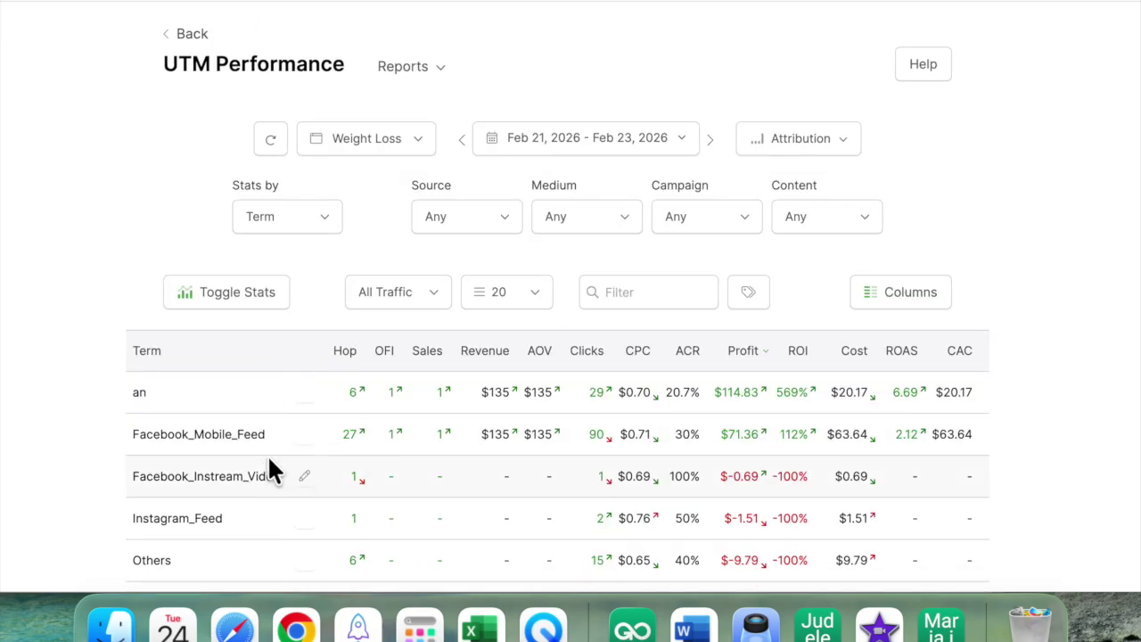
pyautogui.scroll(-1, 260, 457)
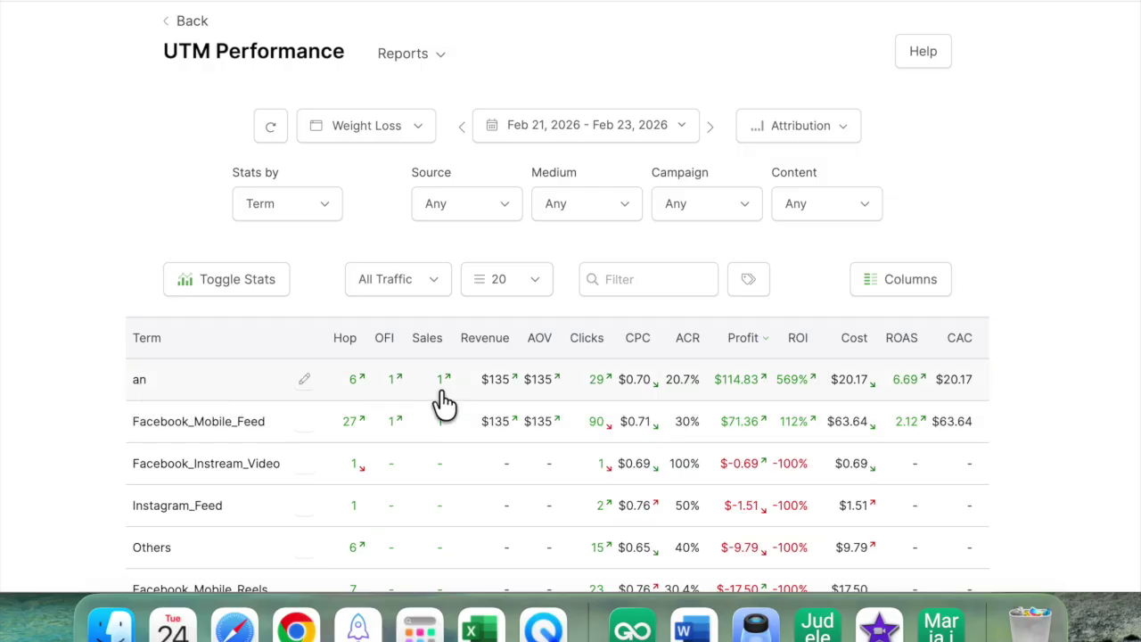
pyautogui.scroll(-3, 145, 392)
pyautogui.scroll(-1, 143, 385)
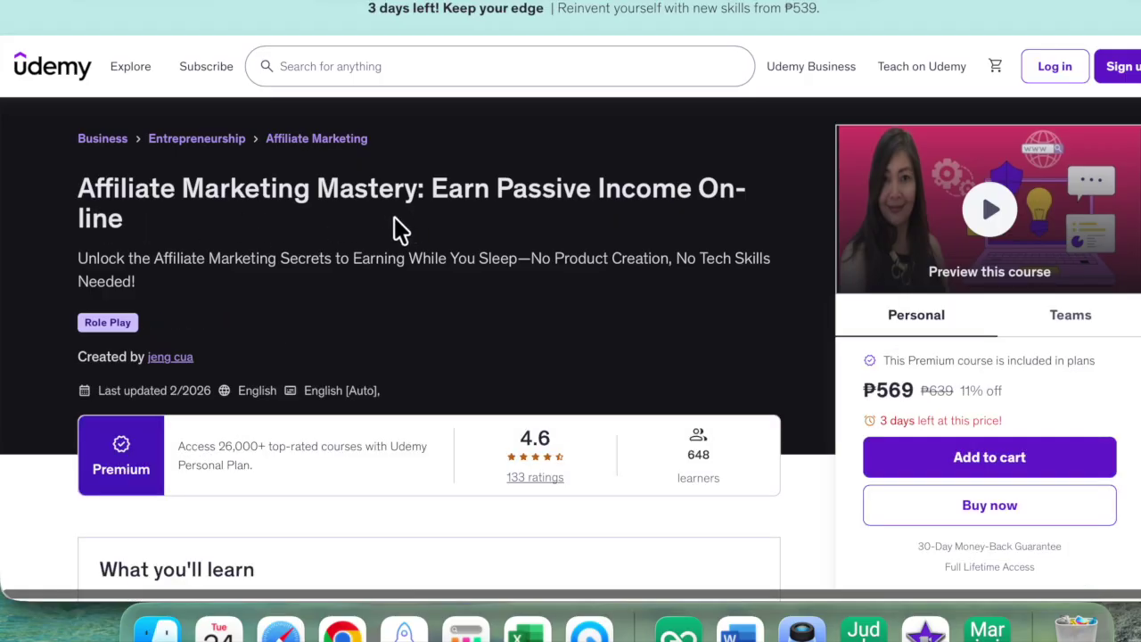
# - On the Udemy page for Affiliate Marketing Mastery, look over the learning outcomes, course inclusions and course content sections
pyautogui.scroll(-5, 637, 365)
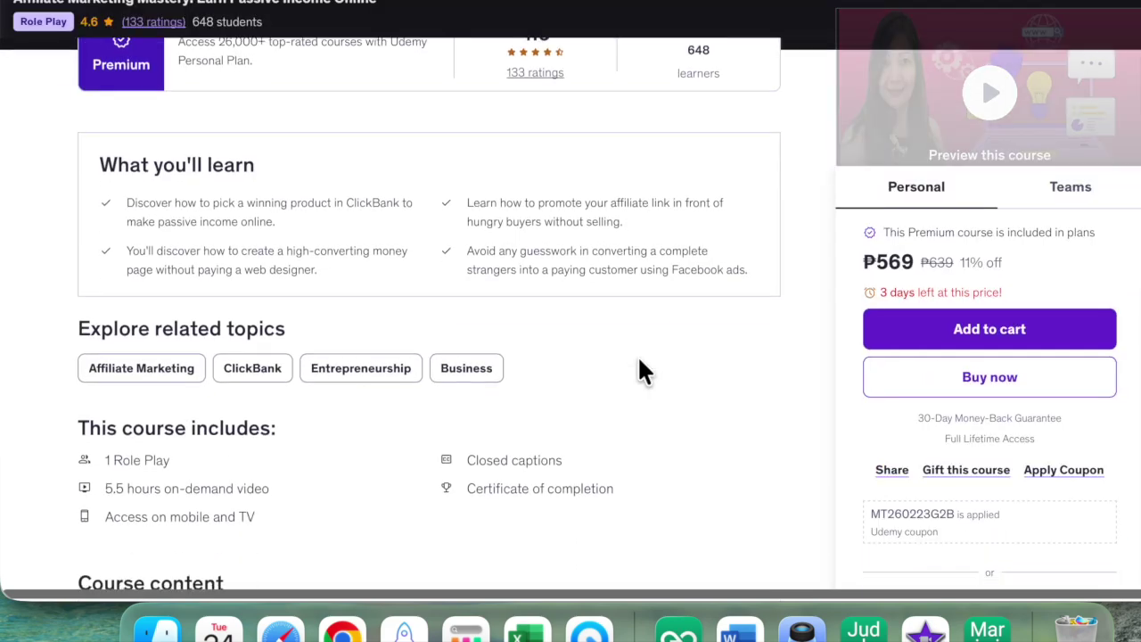
pyautogui.scroll(-5, 200, 365)
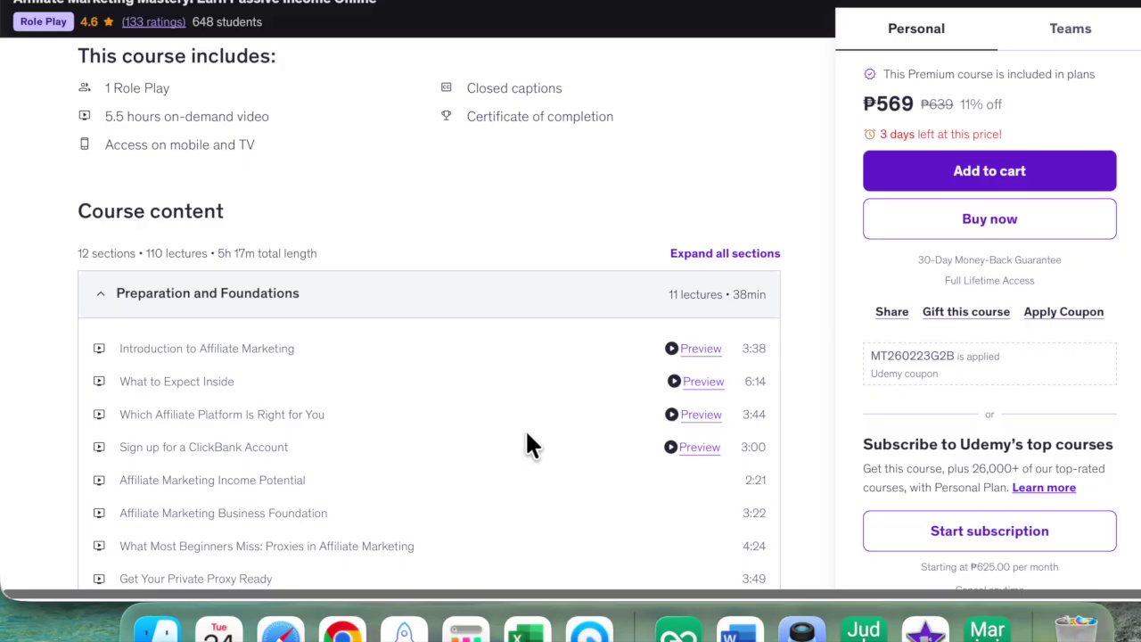
pyautogui.scroll(-5, 525, 436)
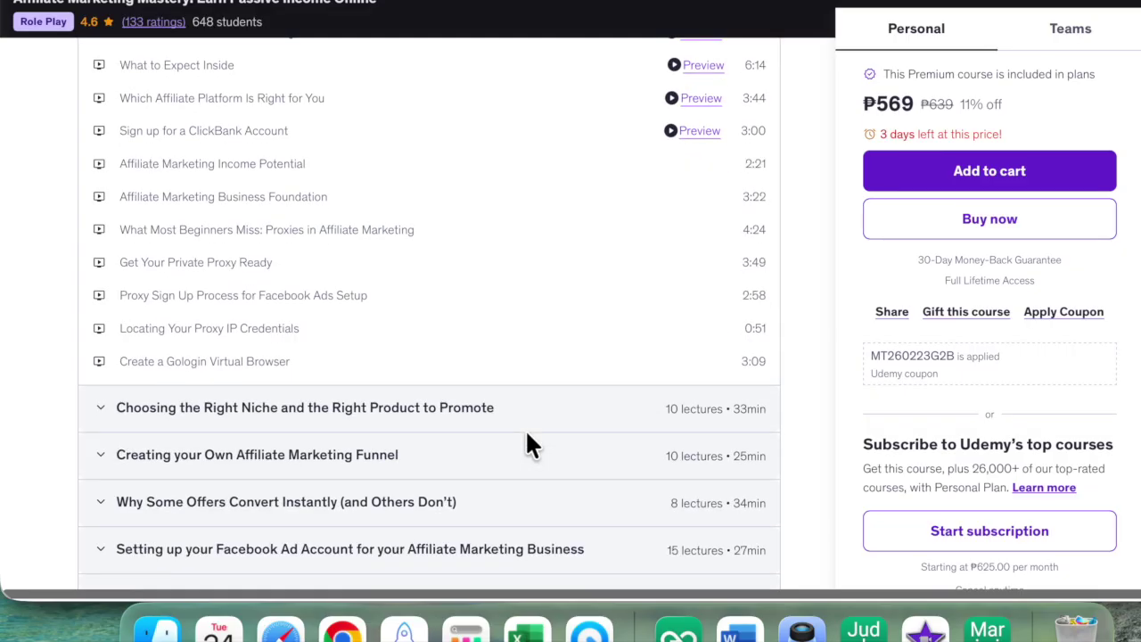
pyautogui.scroll(-1, 530, 446)
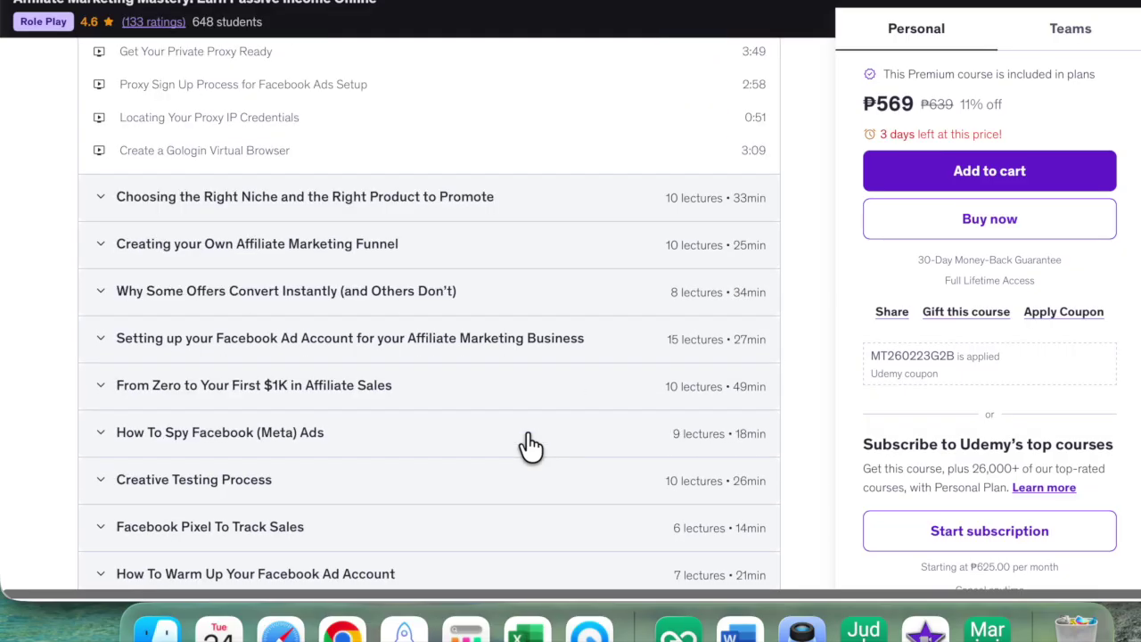
pyautogui.scroll(-1, 531, 445)
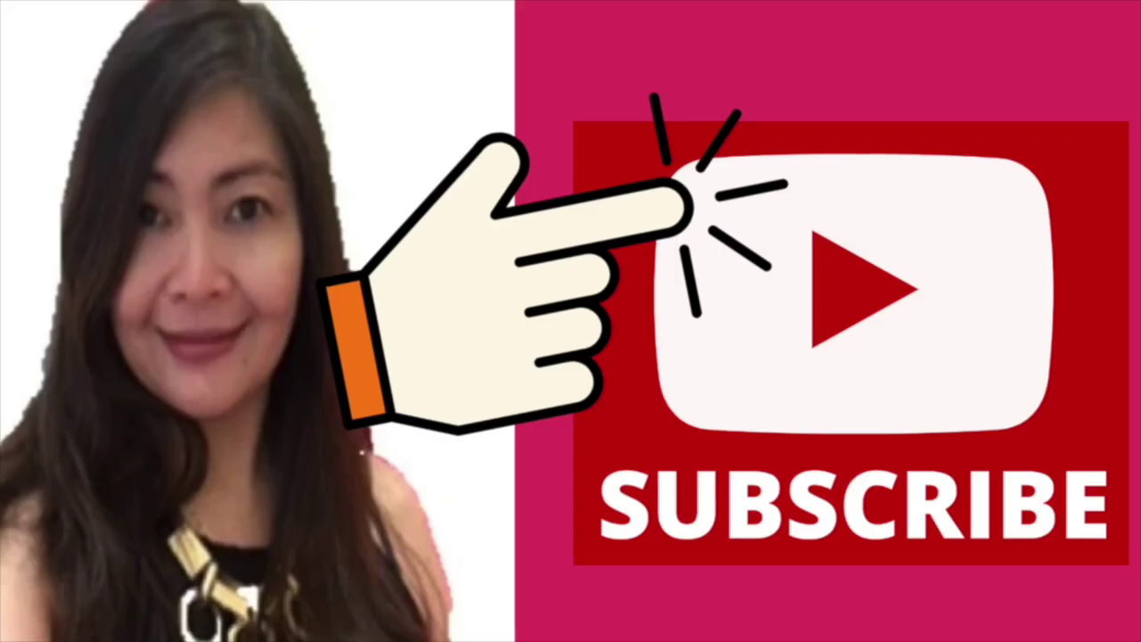